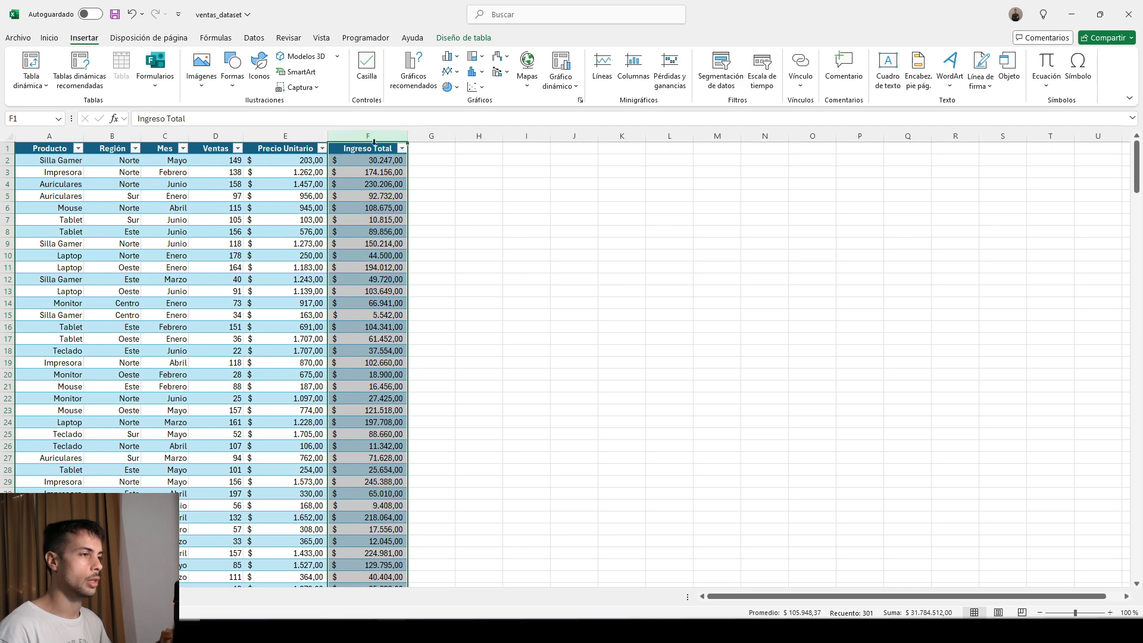
Rename the sales data table as Ventas.
left_click(158, 196)
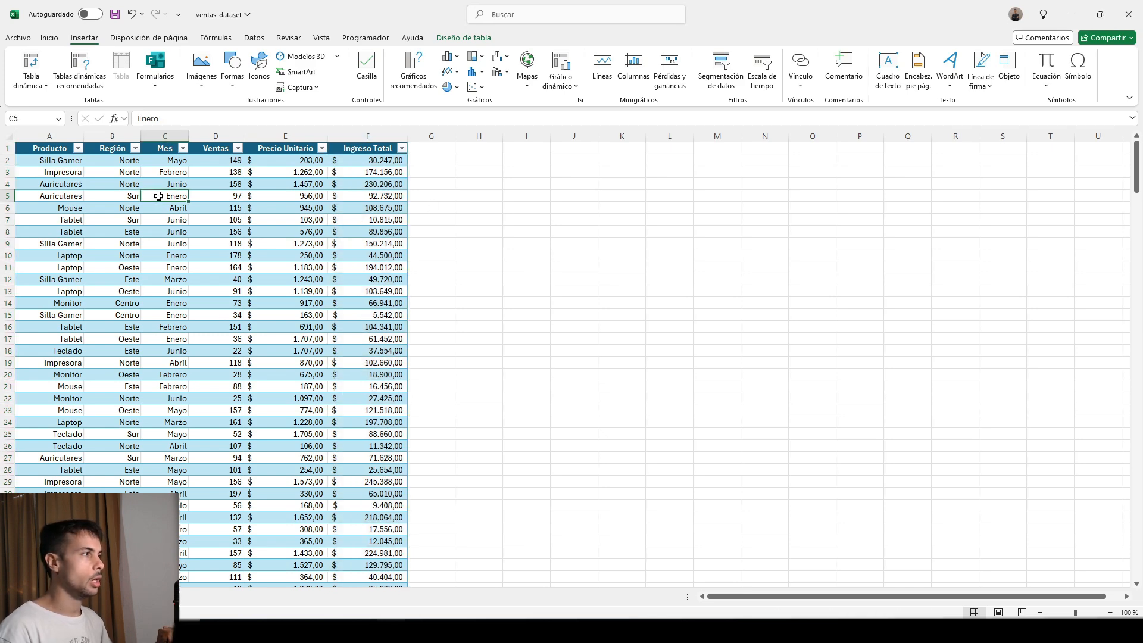
left_click(463, 38)
left_click(43, 70)
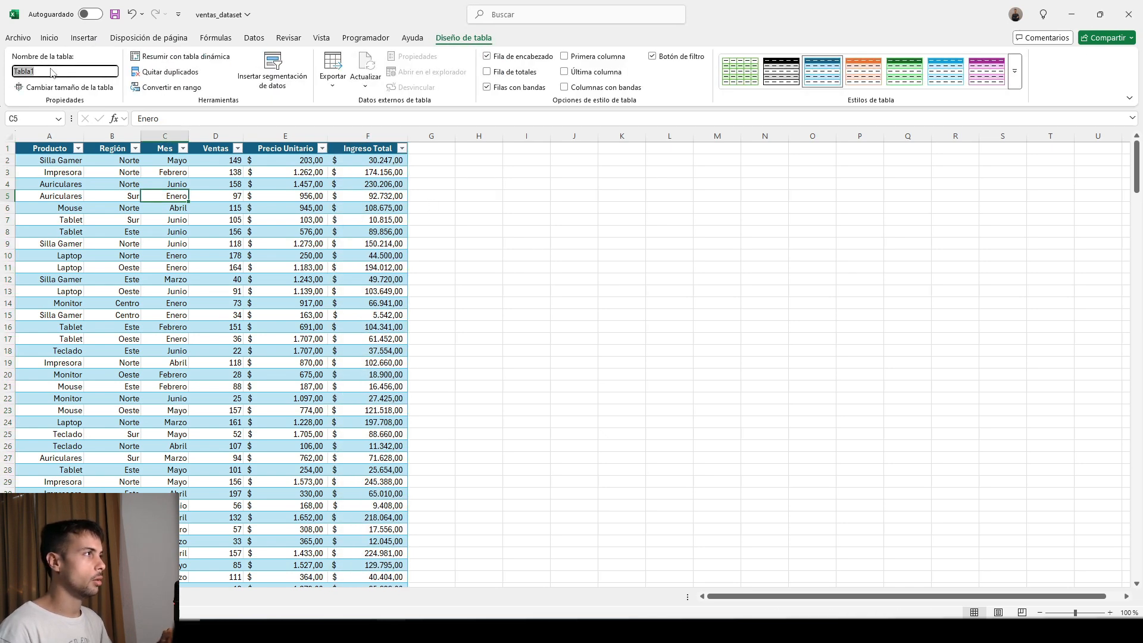
type("Ventas")
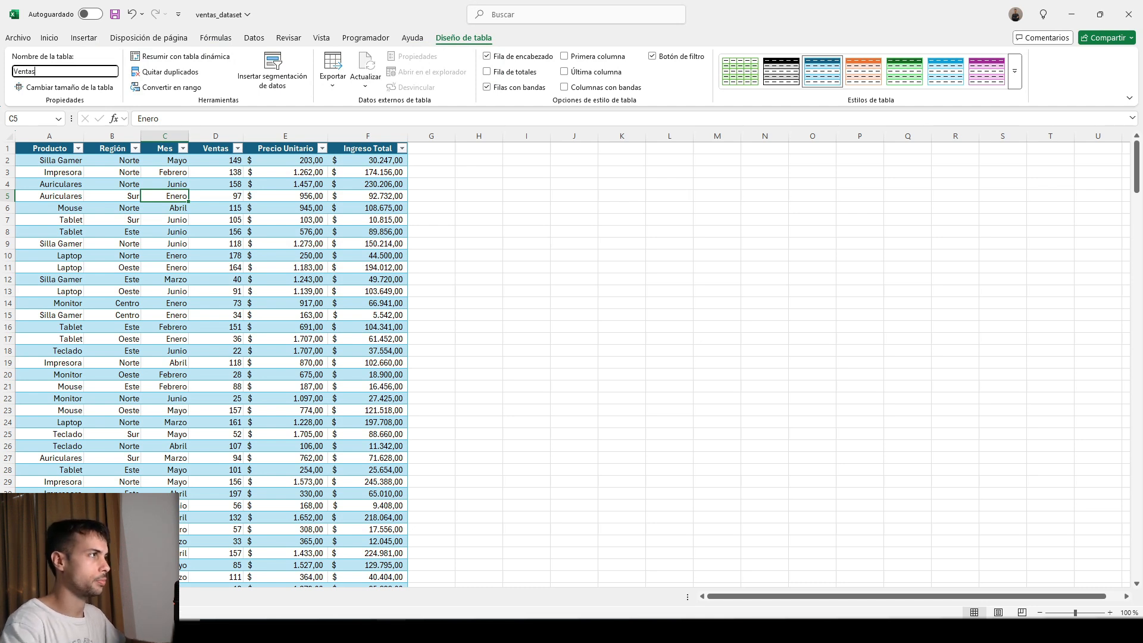
key("Return")
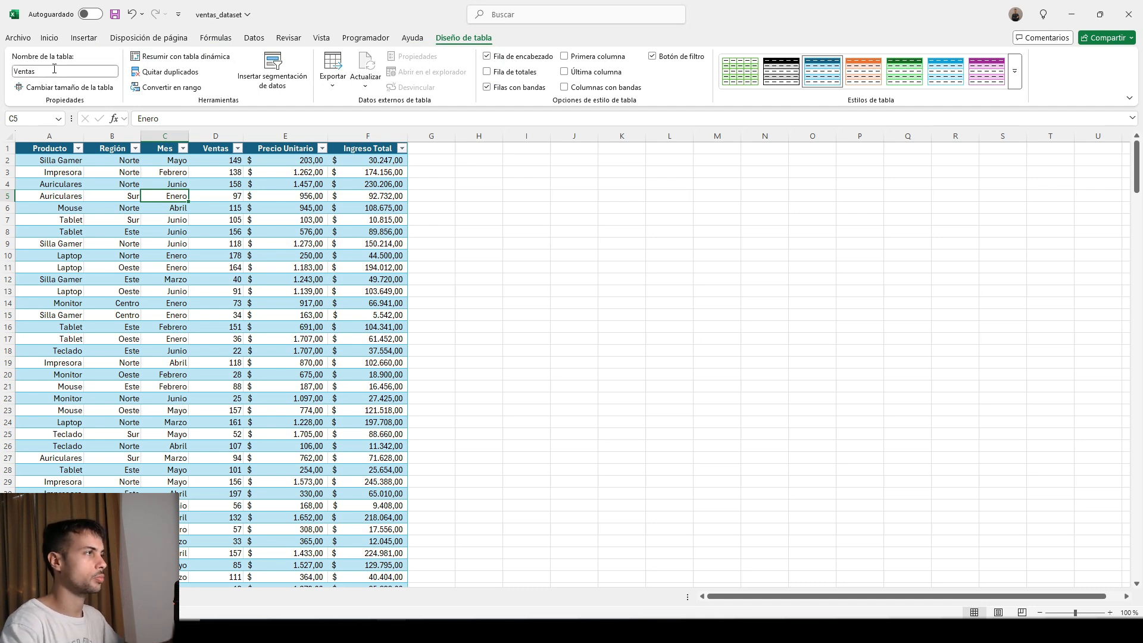
Insert a pivot table based on the Ventas table, placed in cell H3 of the existing worksheet.
left_click(469, 173)
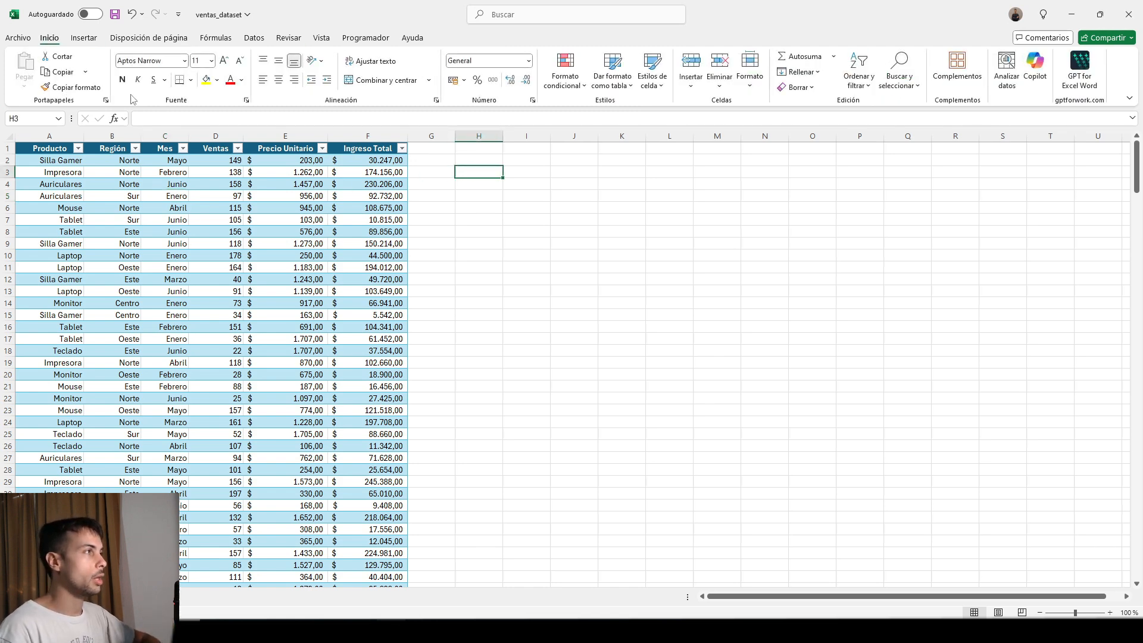
left_click(87, 40)
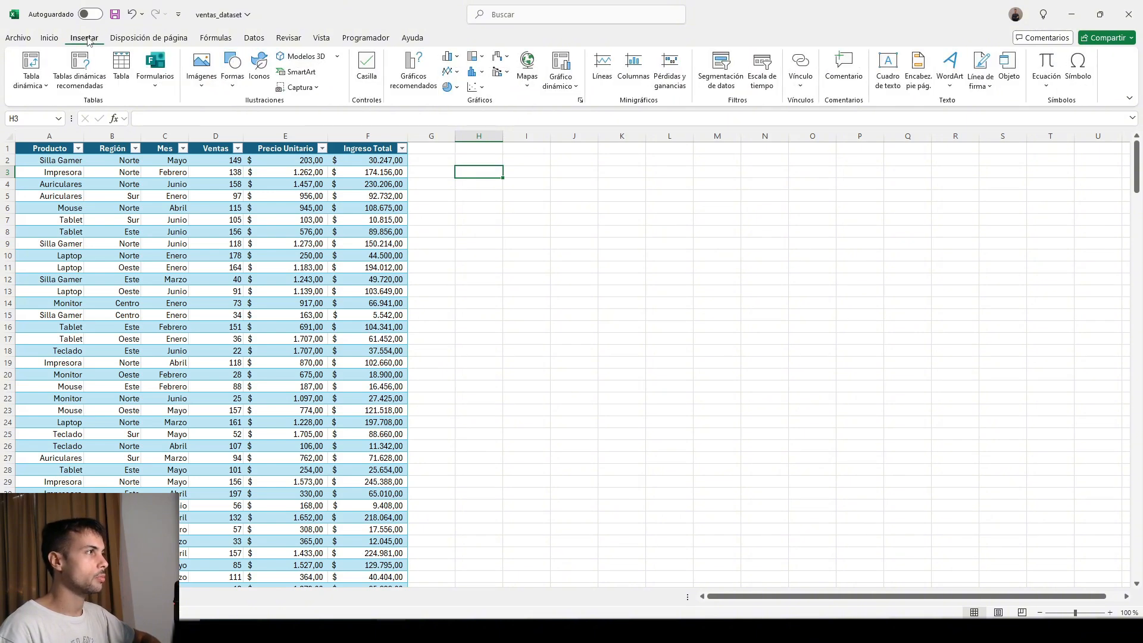
left_click(33, 65)
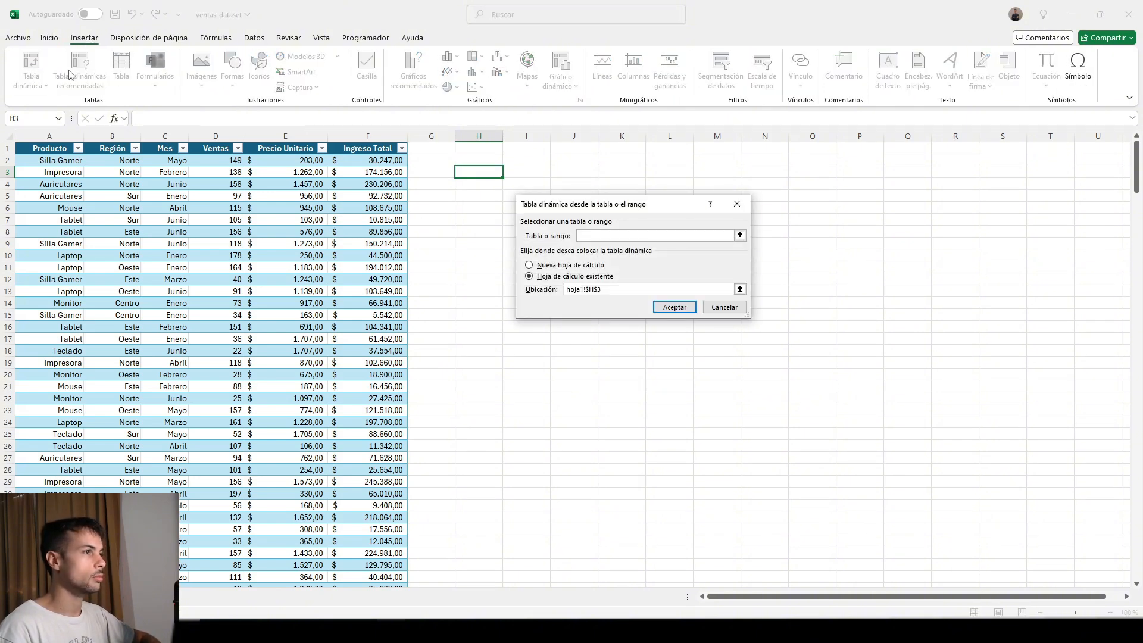
left_click_drag(595, 207, 565, 204)
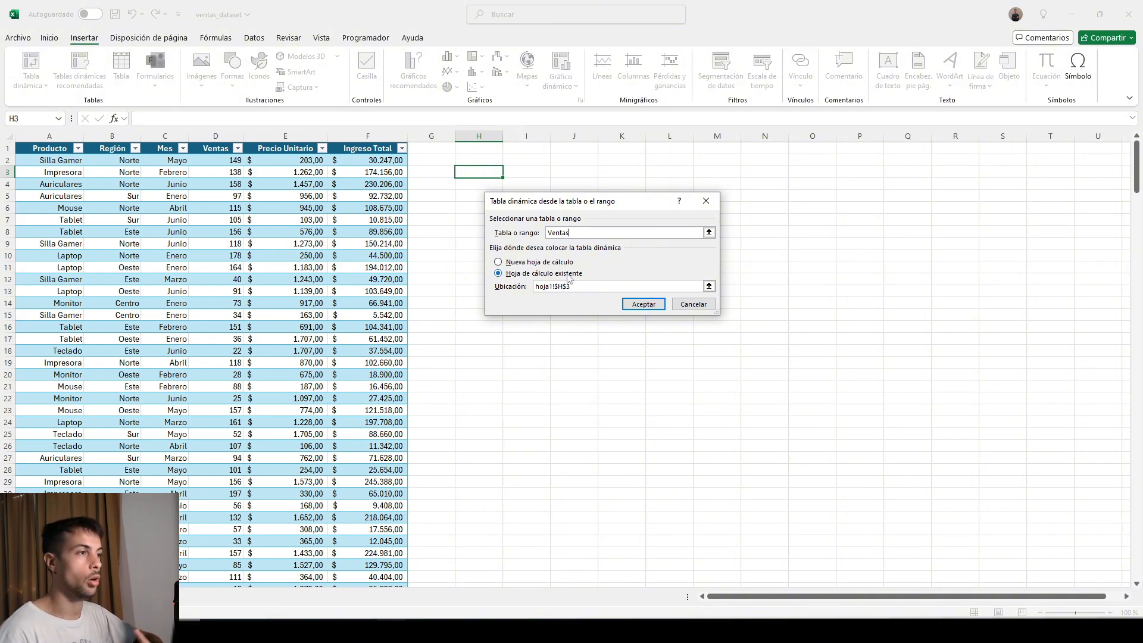
left_click(505, 263)
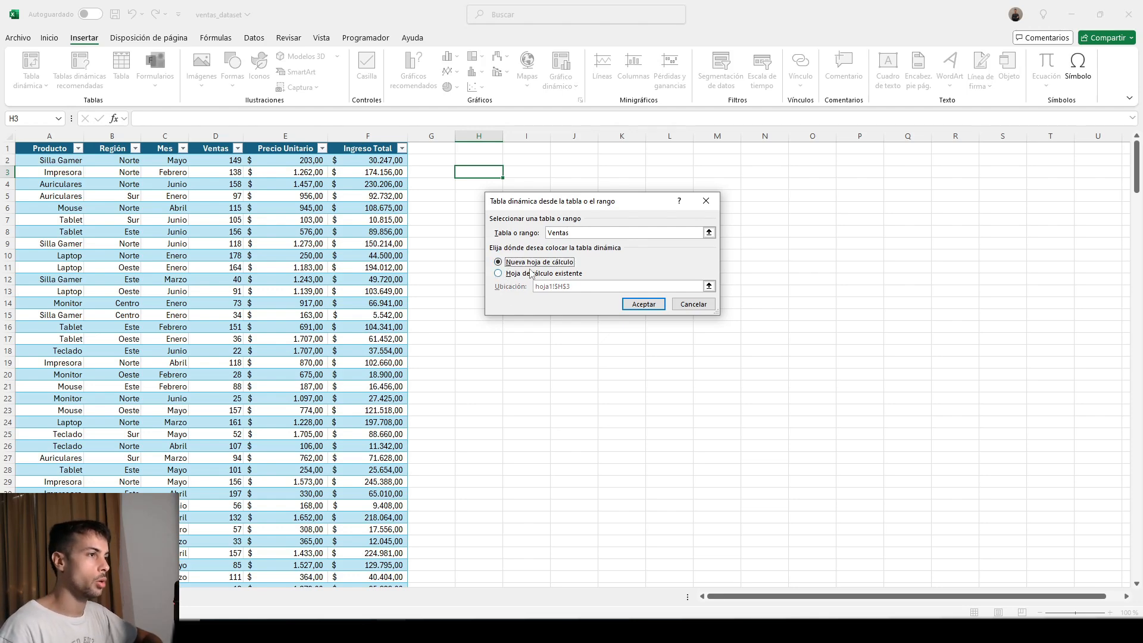
left_click(499, 274)
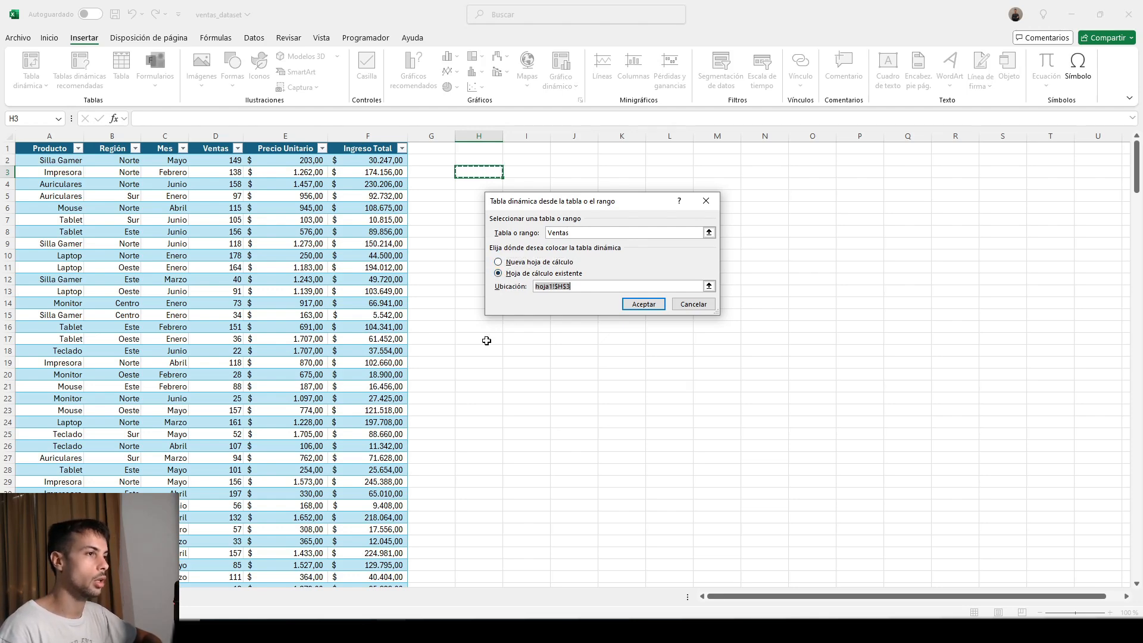
left_click(637, 307)
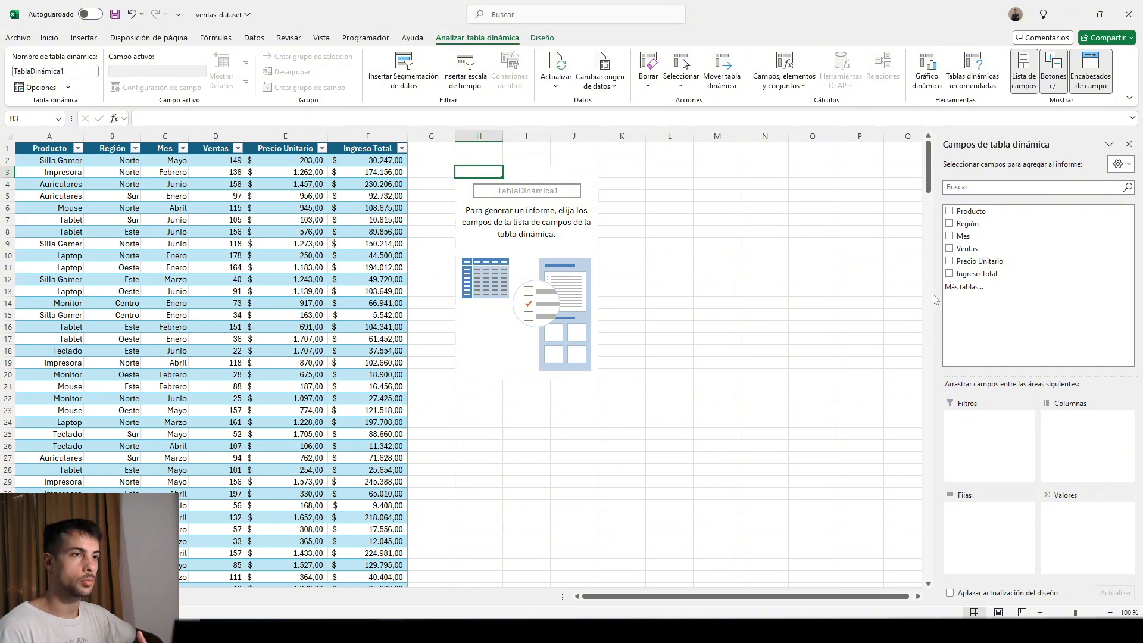
Widen the pivot field pane, then add Producto as the row field and Ingreso Total as the summed value.
left_click_drag(937, 297, 882, 301)
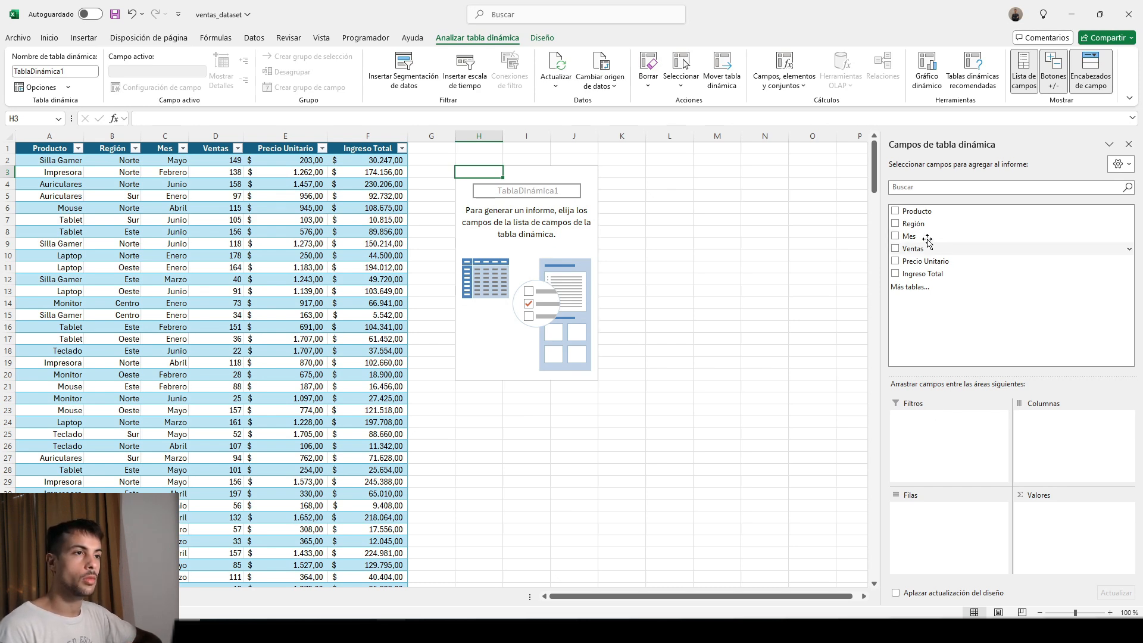
left_click_drag(920, 211, 928, 512)
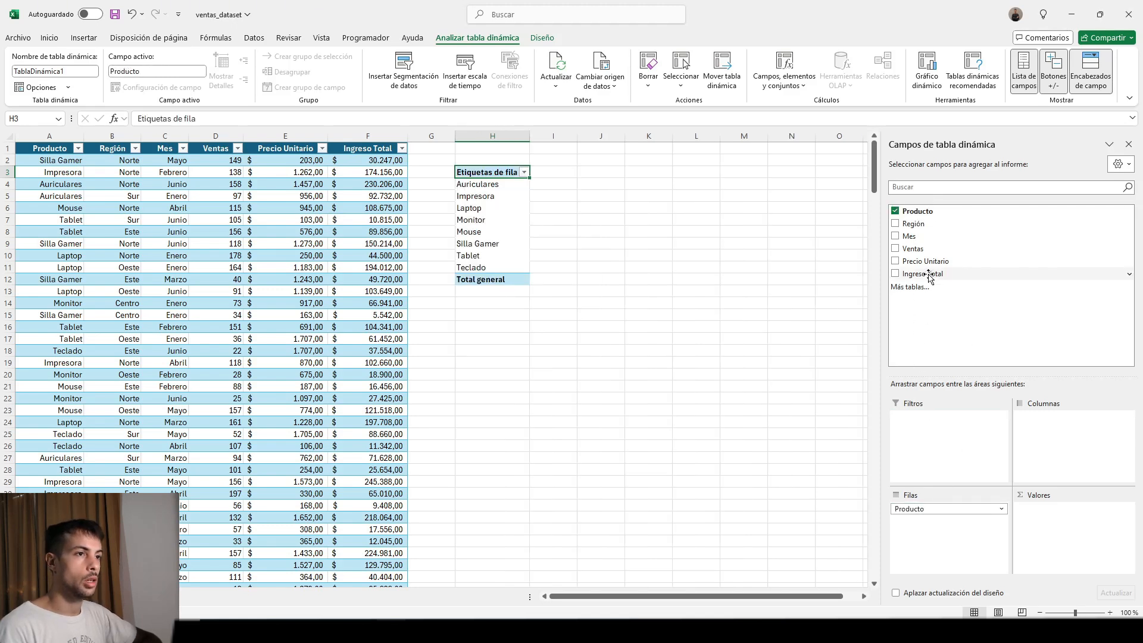
left_click_drag(928, 274, 1082, 529)
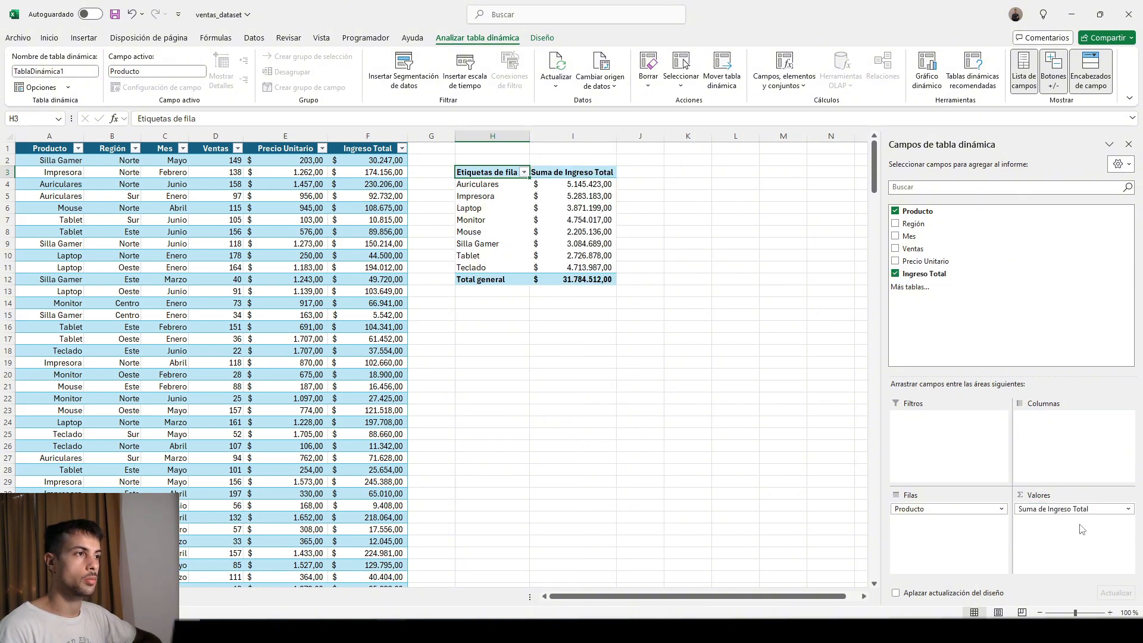
mouse_move(544, 179)
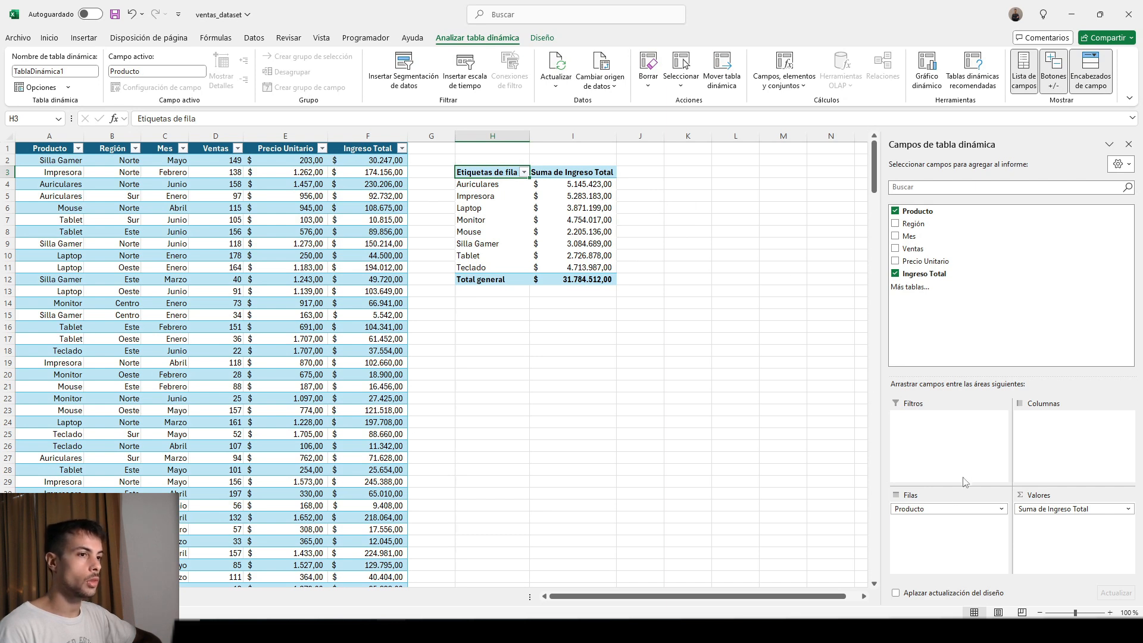
Try Producto as the pivot table's column field, then return it to the rows.
left_click_drag(922, 508, 1046, 448)
left_click_drag(741, 595, 807, 596)
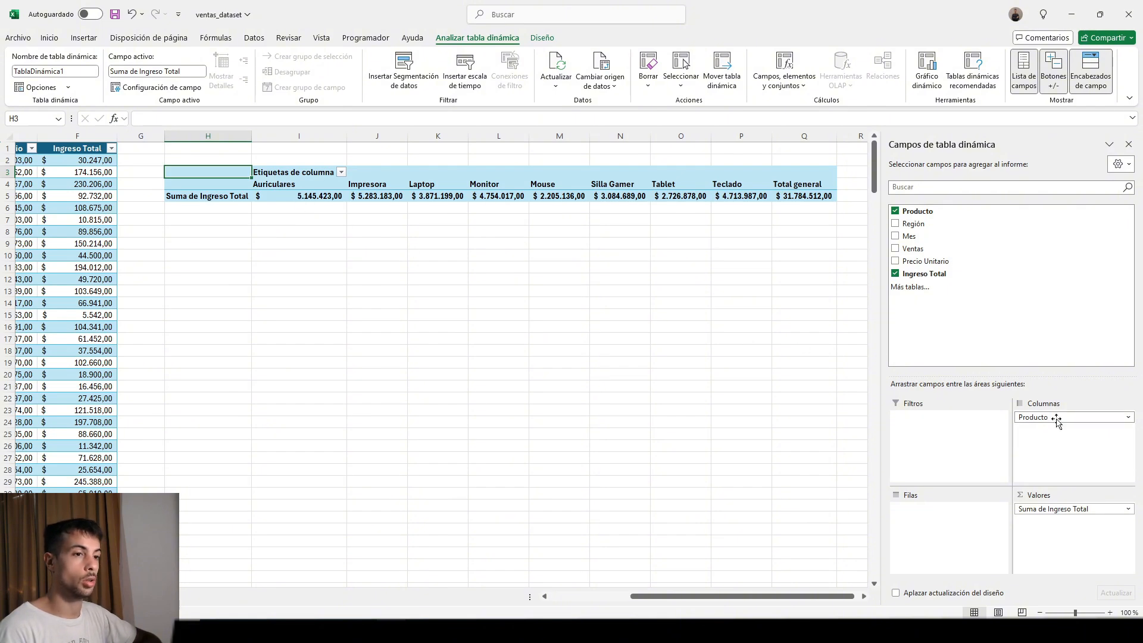
left_click_drag(1053, 420, 936, 524)
left_click_drag(754, 597, 732, 599)
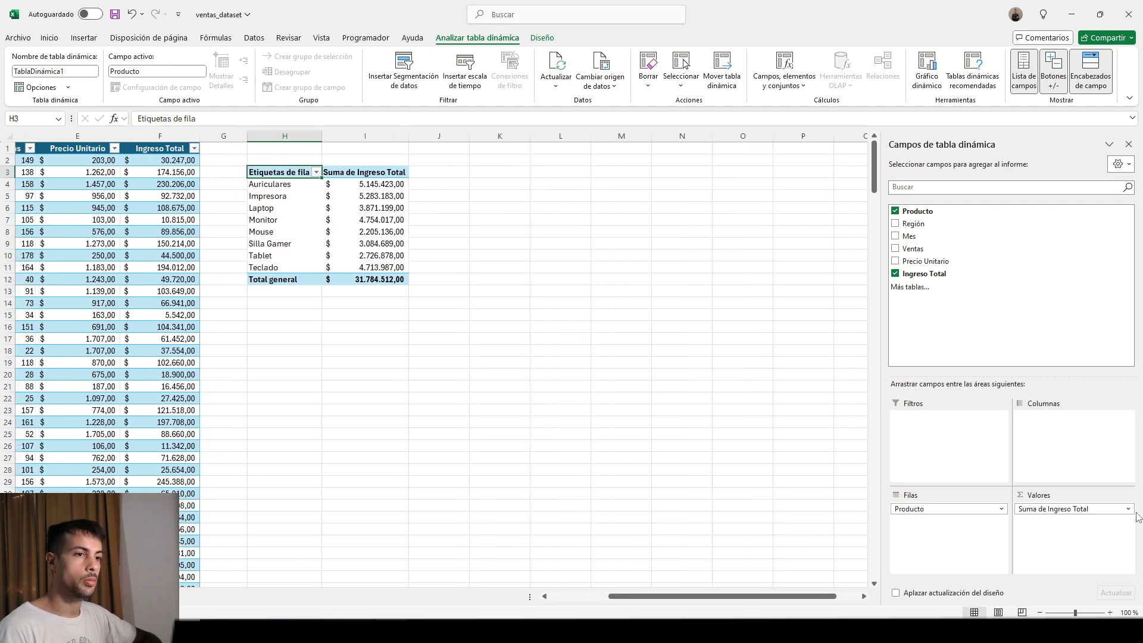
Summarize the pivot table's Ingreso Total values by Promedio instead of Suma.
left_click(1118, 511)
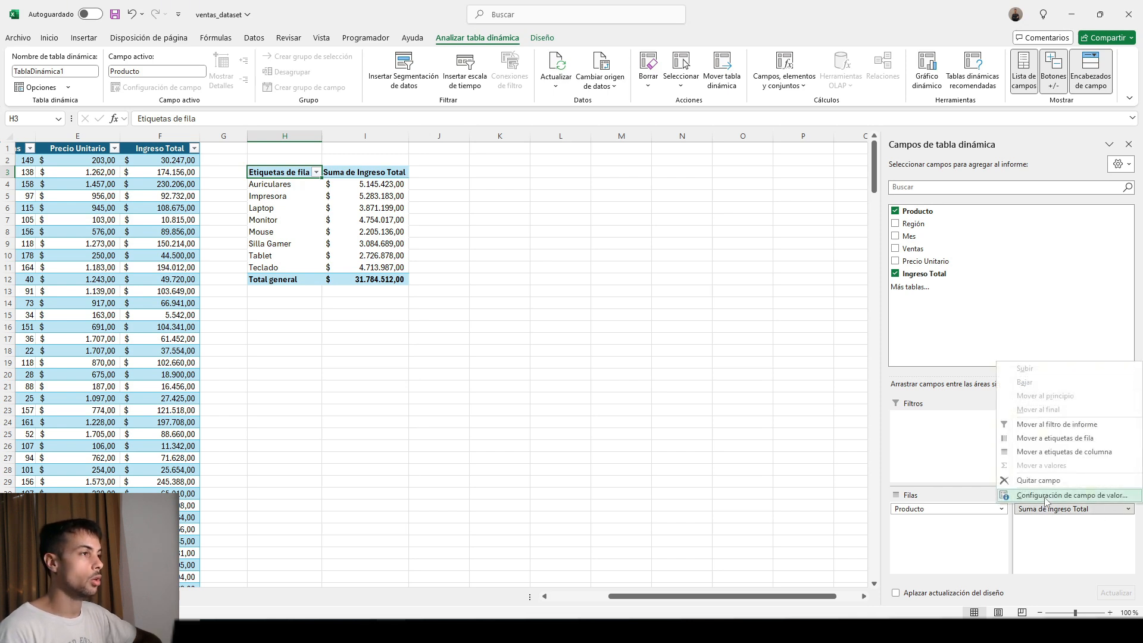
left_click(1046, 501)
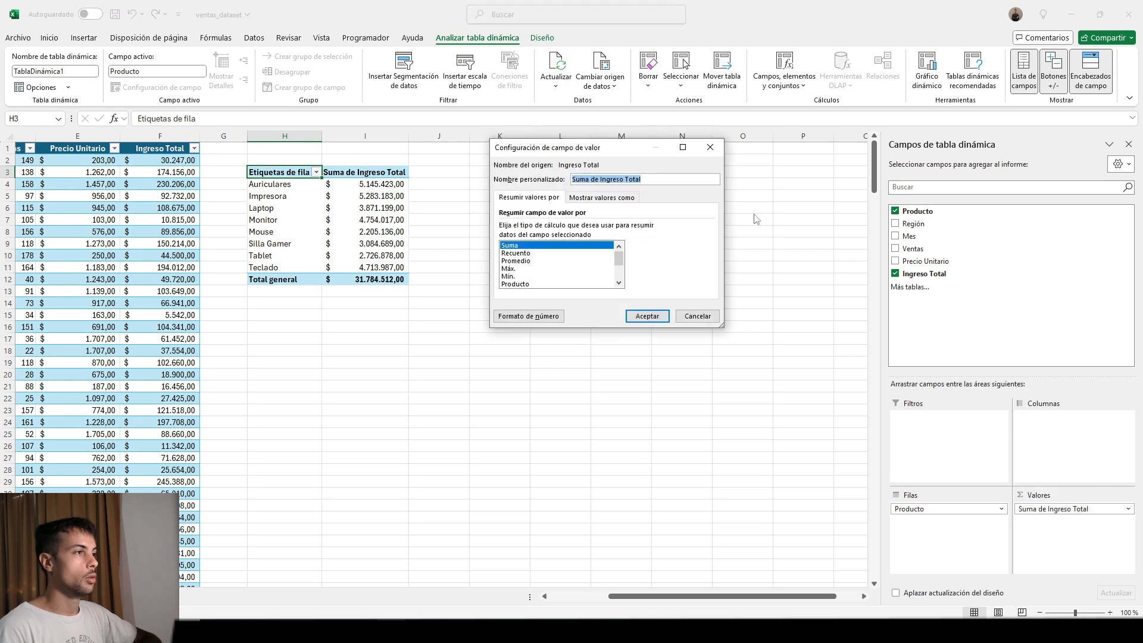
left_click_drag(628, 150, 609, 250)
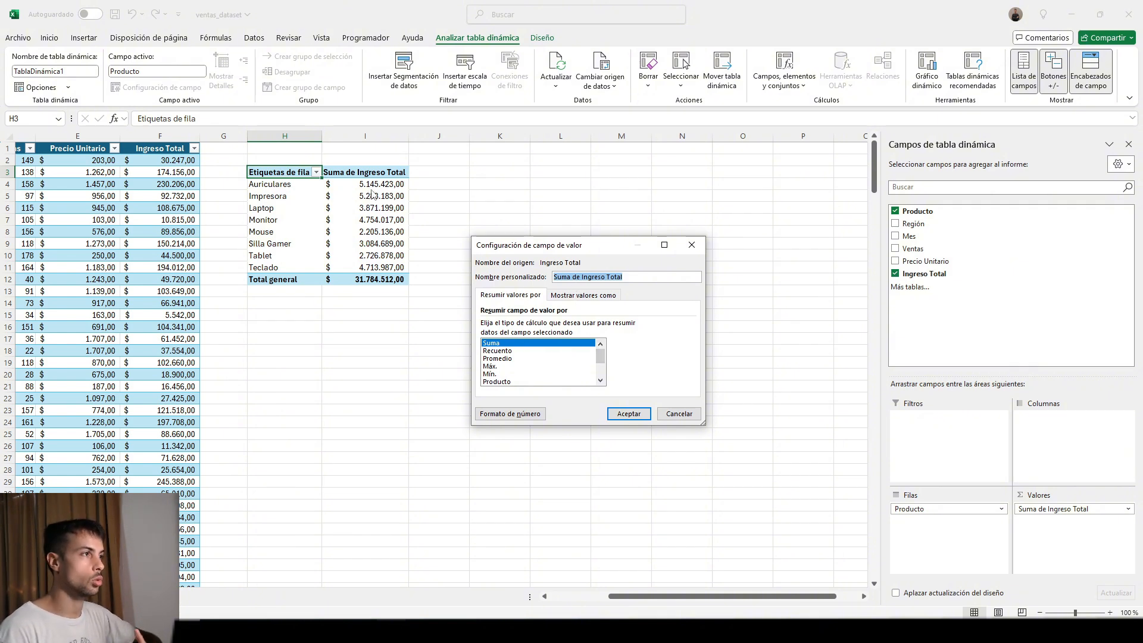
left_click(513, 351)
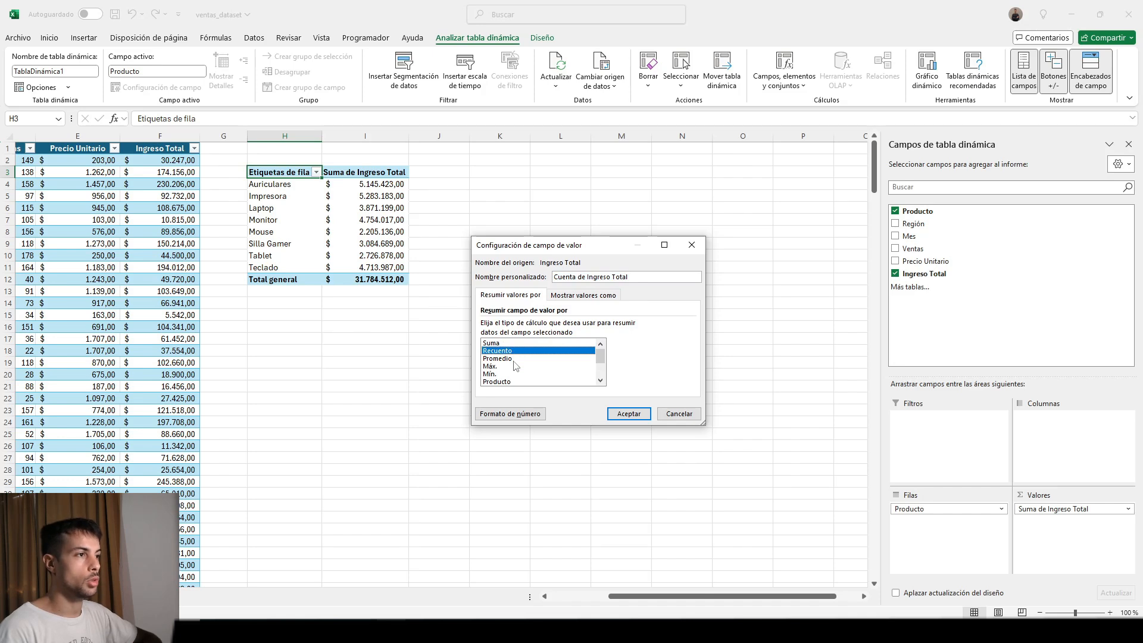
left_click(512, 359)
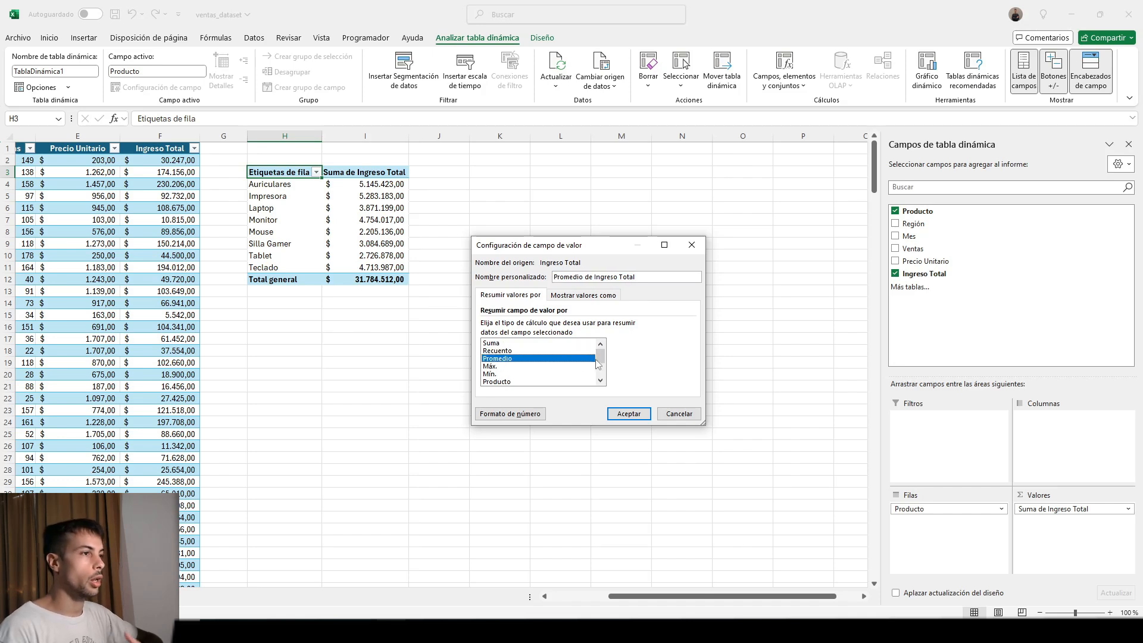
scroll(602, 368, "down", 1)
scroll(603, 368, "down", 1)
left_click(513, 344)
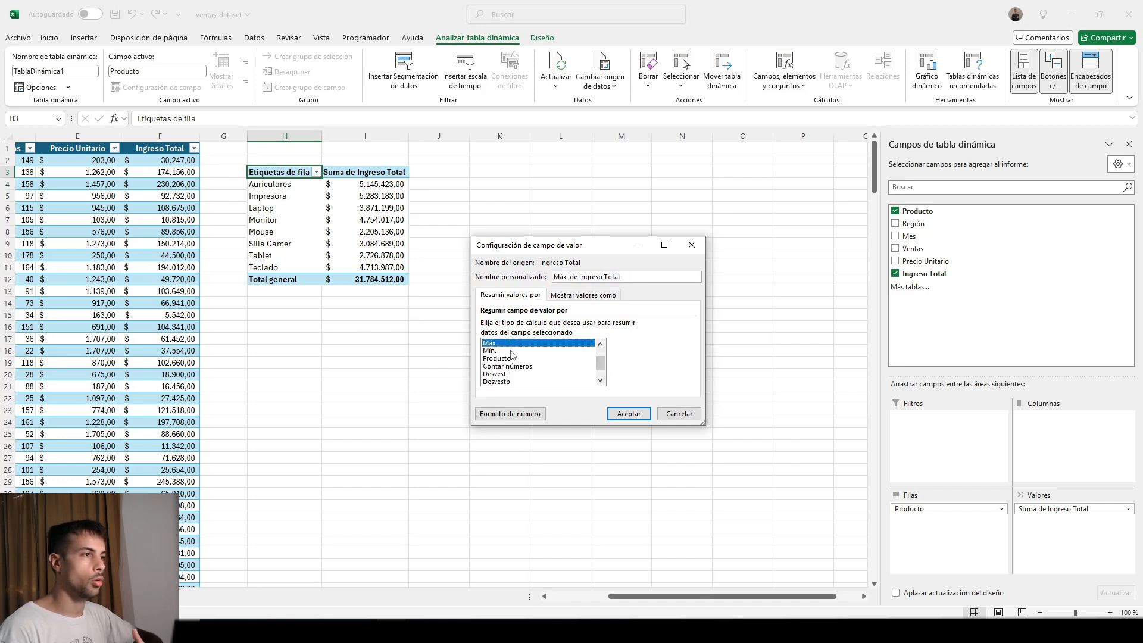
left_click(510, 351)
scroll(602, 380, "down", 2)
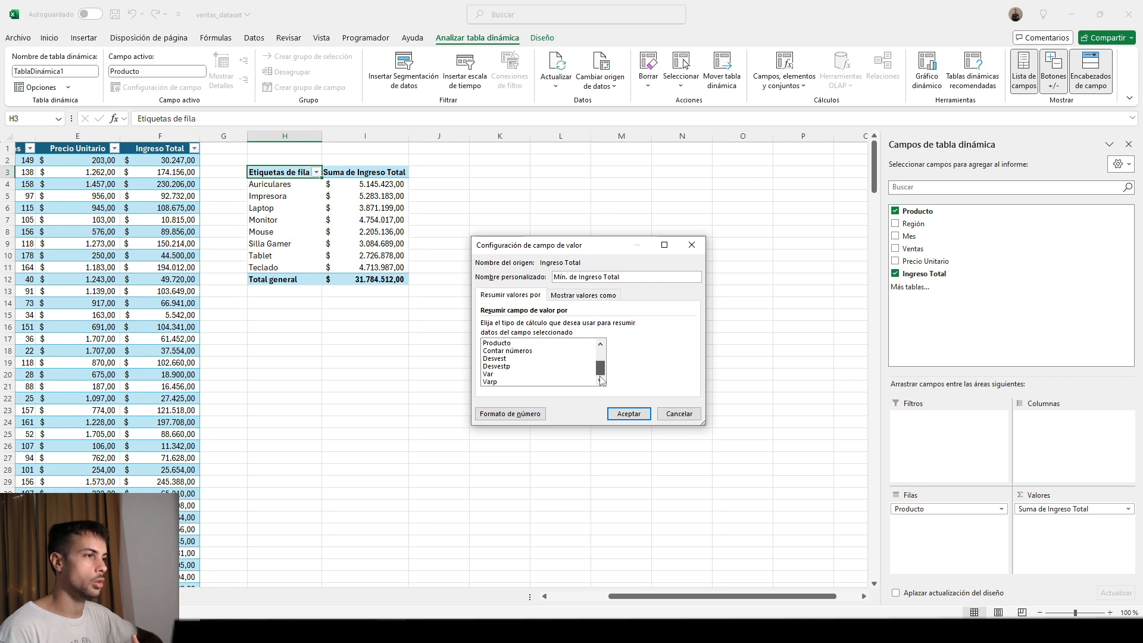
scroll(600, 374, "up", 2)
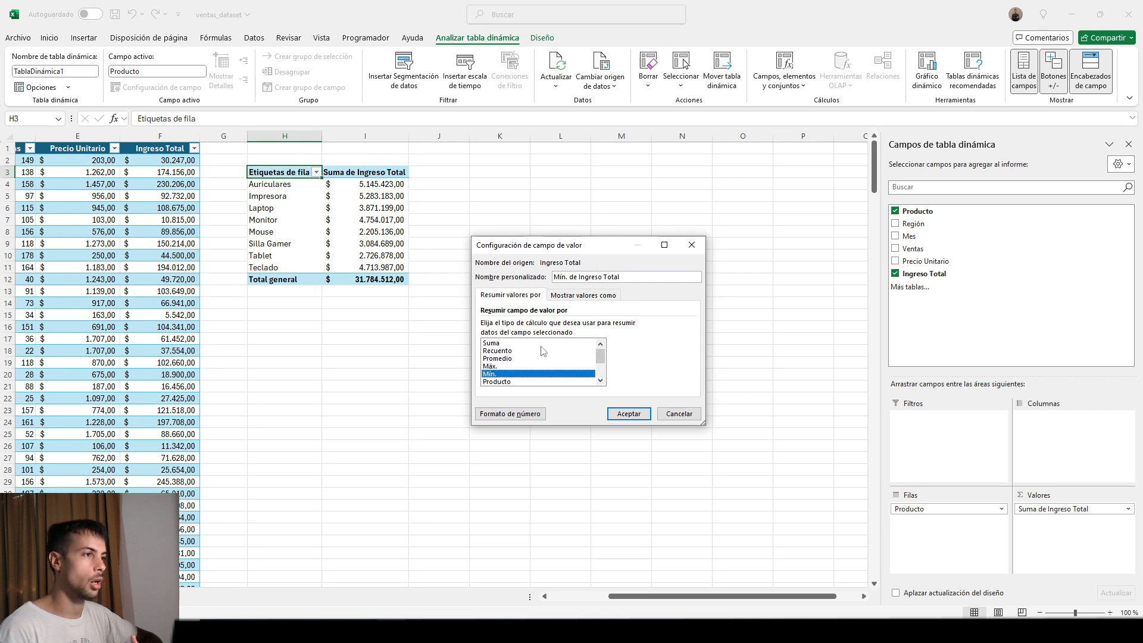
left_click(506, 359)
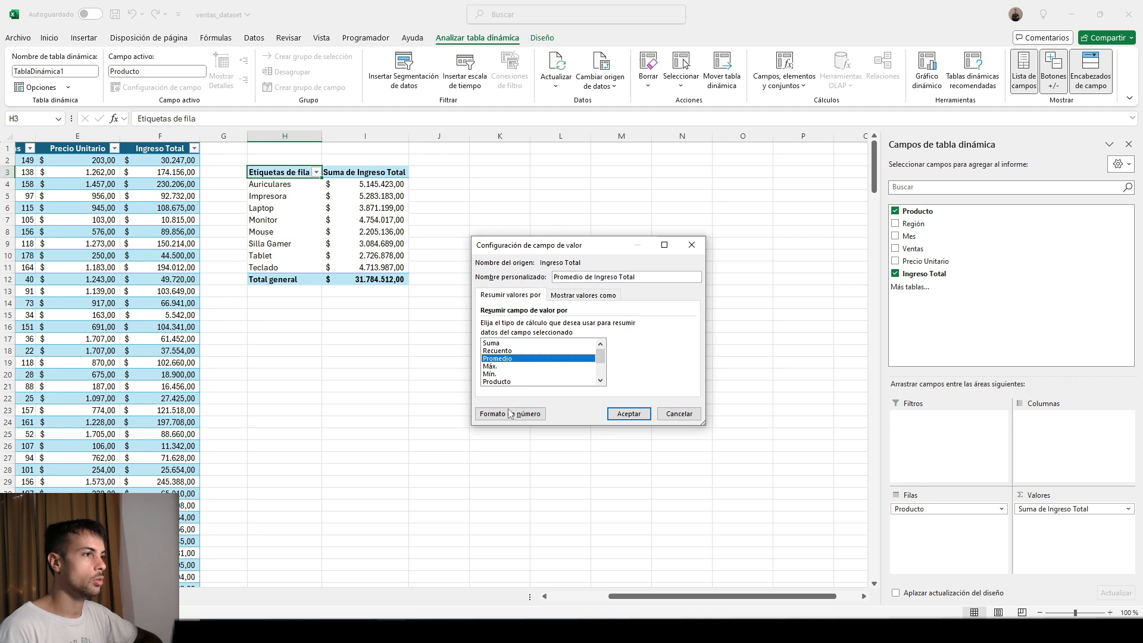
left_click(627, 415)
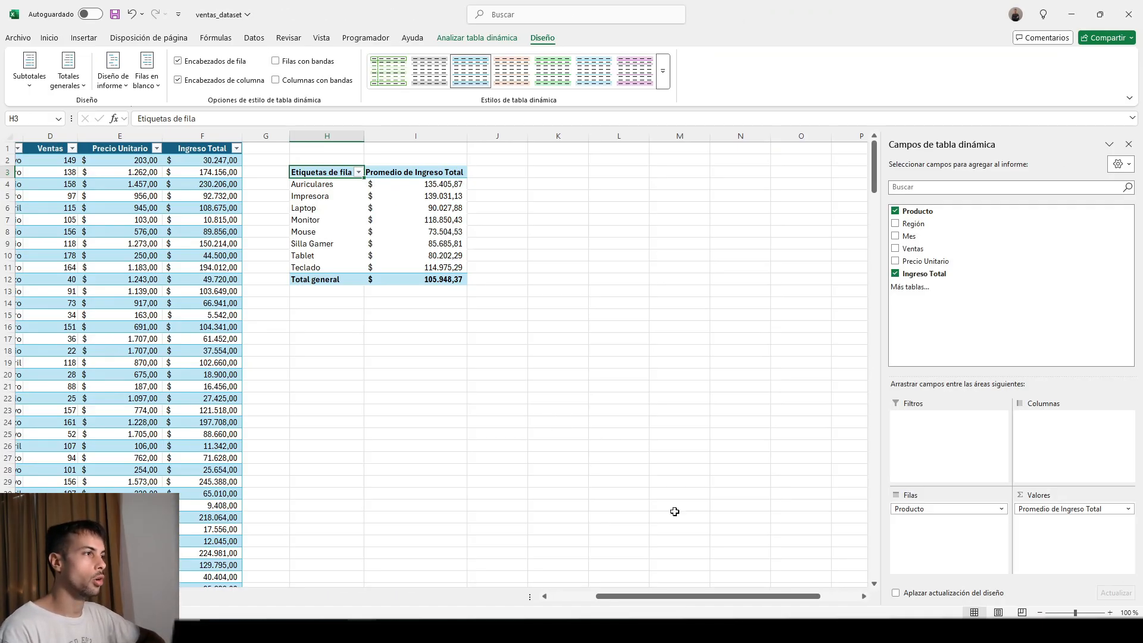
Add Mes as the column field of the pivot table to break the product averages down by month.
left_click_drag(646, 597, 595, 598)
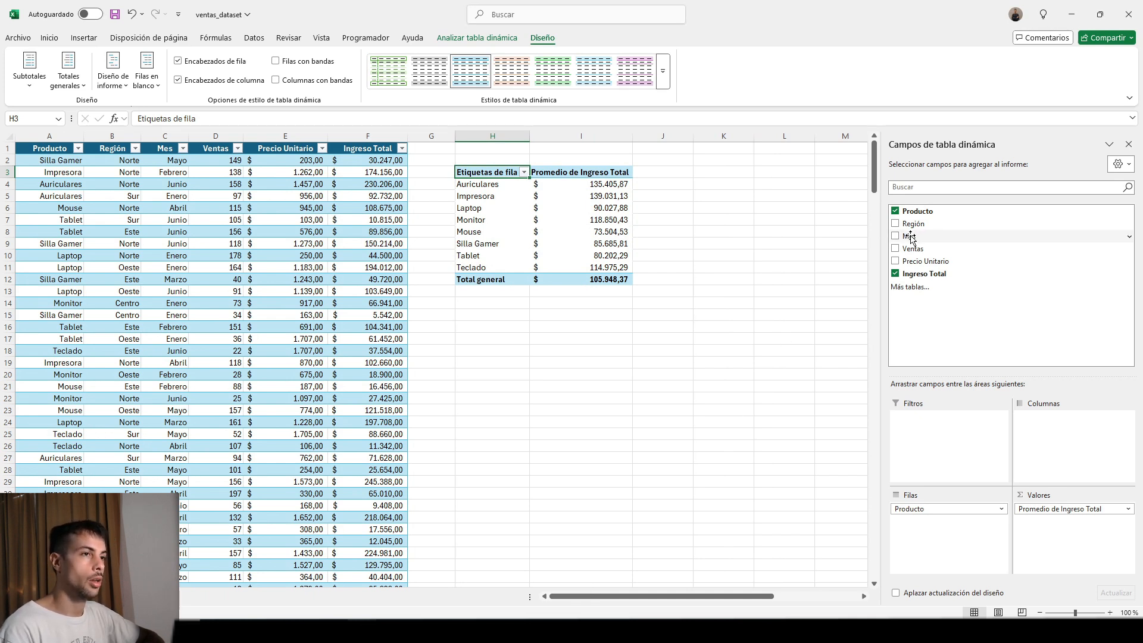
left_click_drag(910, 236, 1033, 457)
left_click_drag(697, 596, 740, 597)
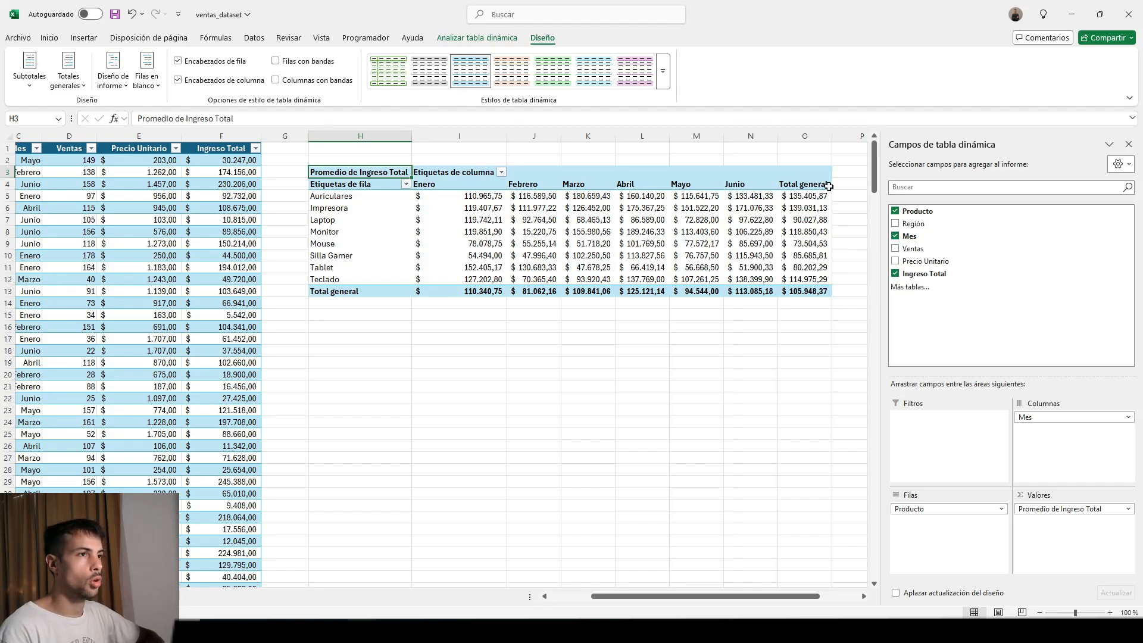
Turn off the pivot table's grand totals for both rows and columns.
left_click(799, 184)
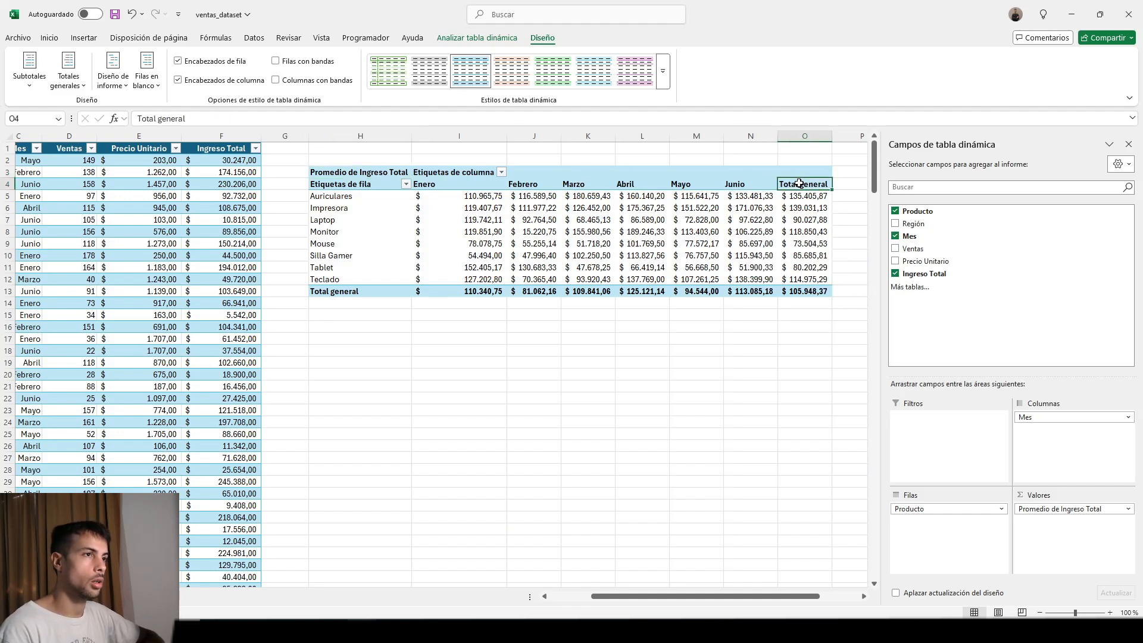
left_click(357, 292)
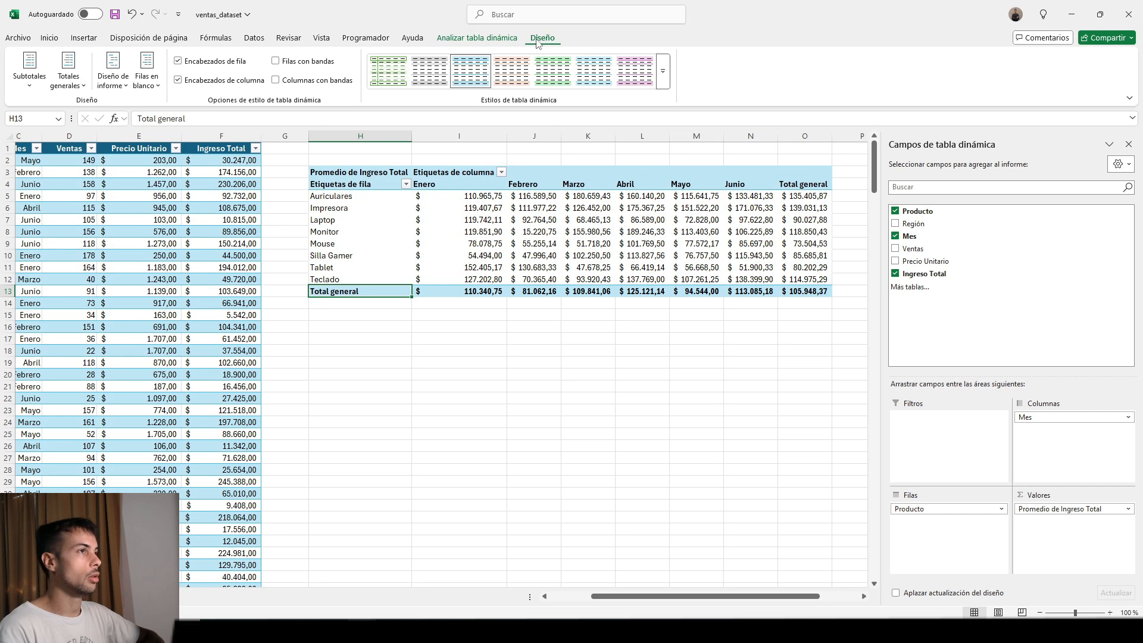
left_click(83, 89)
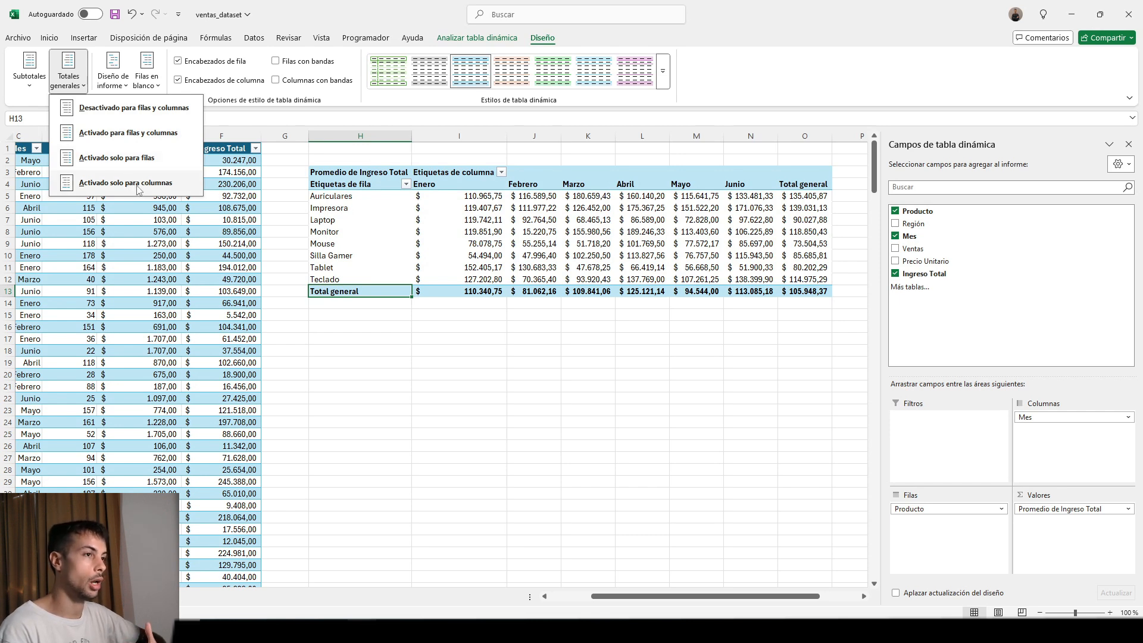
left_click(157, 109)
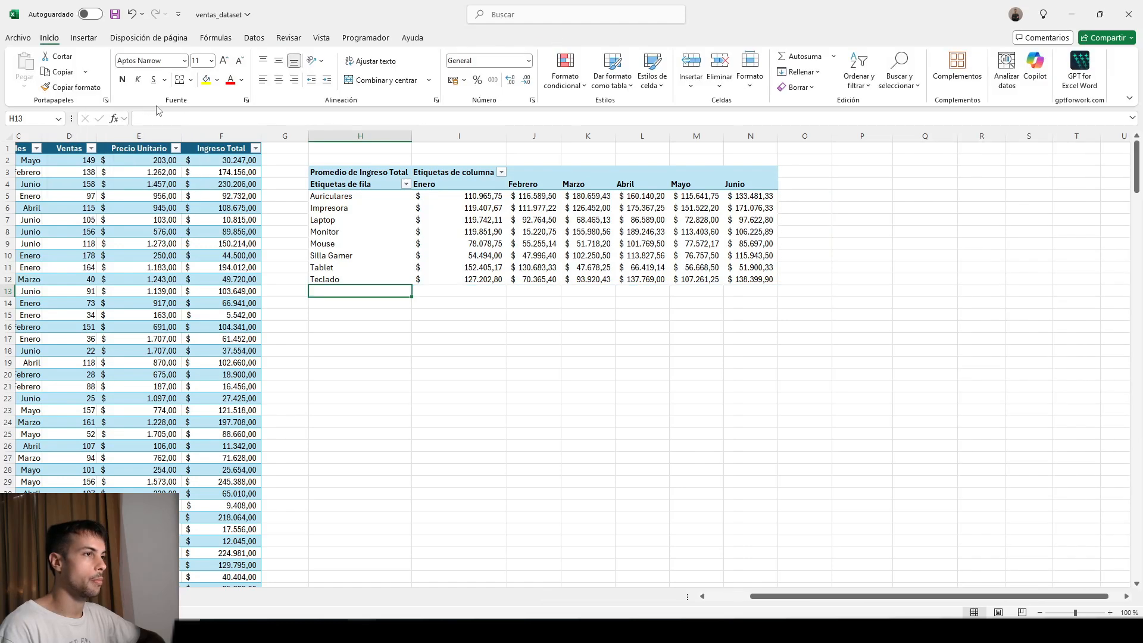
left_click(665, 372)
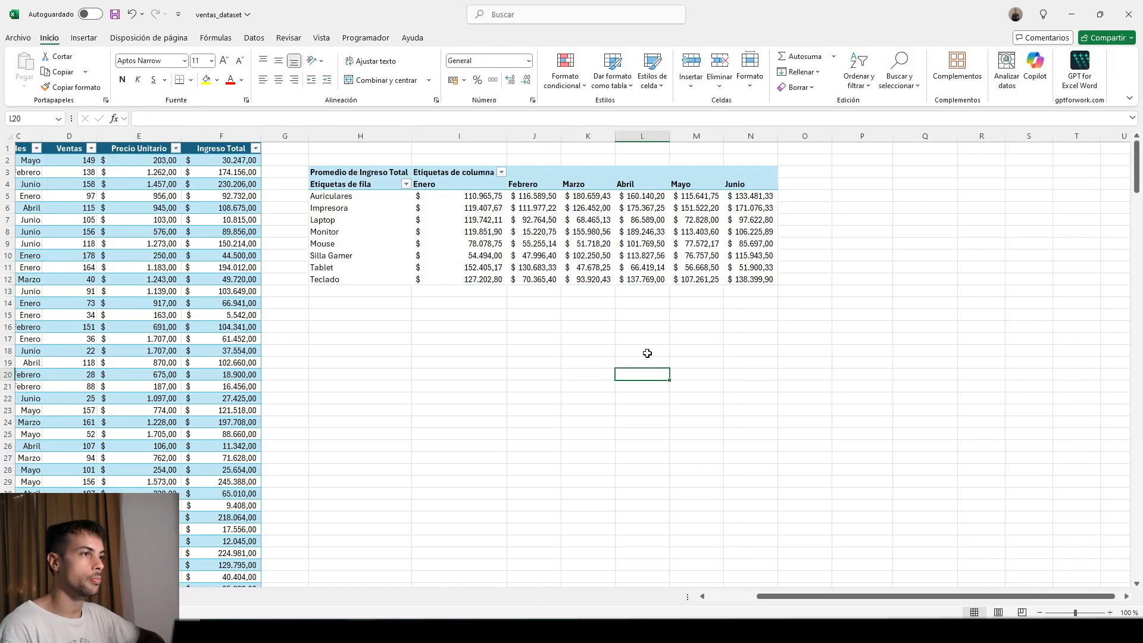
left_click(808, 243)
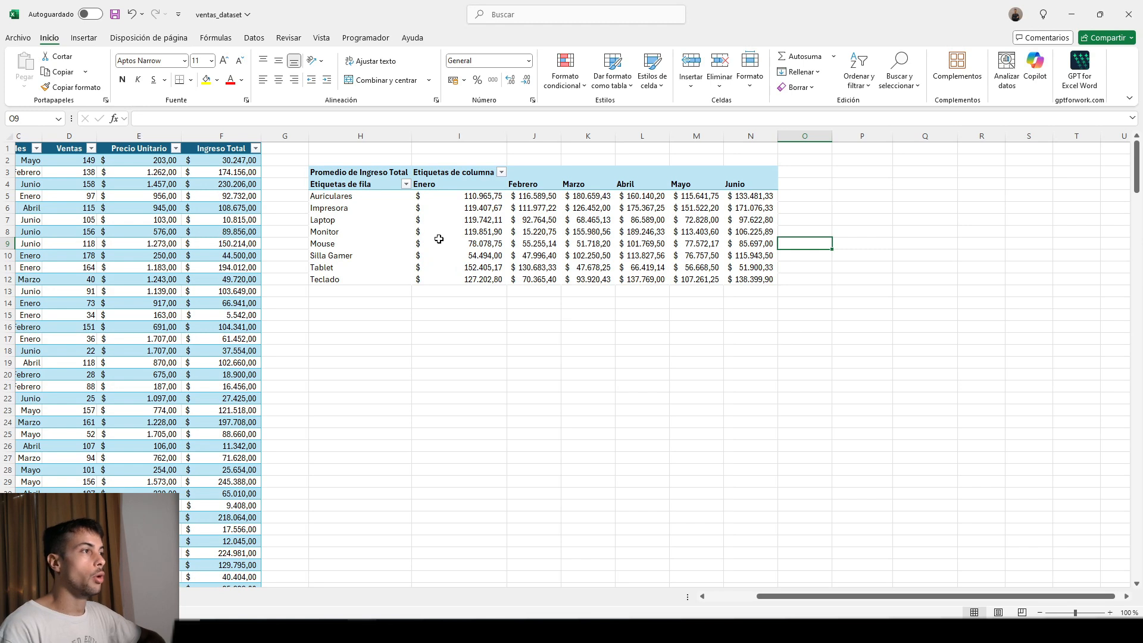
Examine the monthly average Ingreso Total values for the first products in the pivot table.
left_click(483, 233)
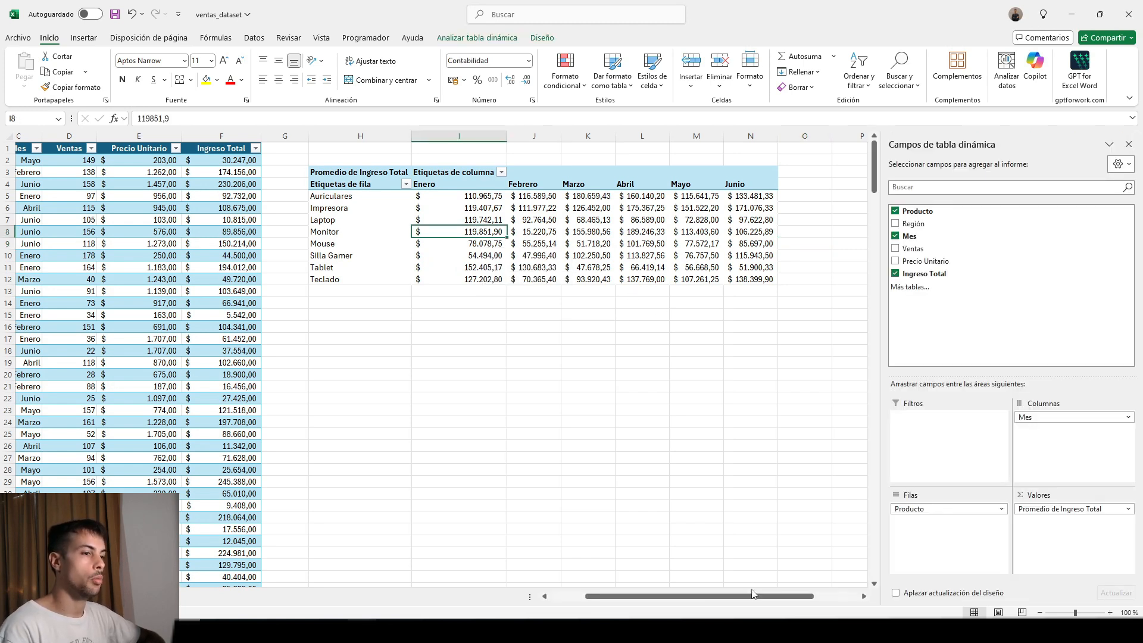
mouse_move(752, 594)
left_mouse_down()
mouse_move(731, 595)
mouse_move(753, 596)
left_mouse_up()
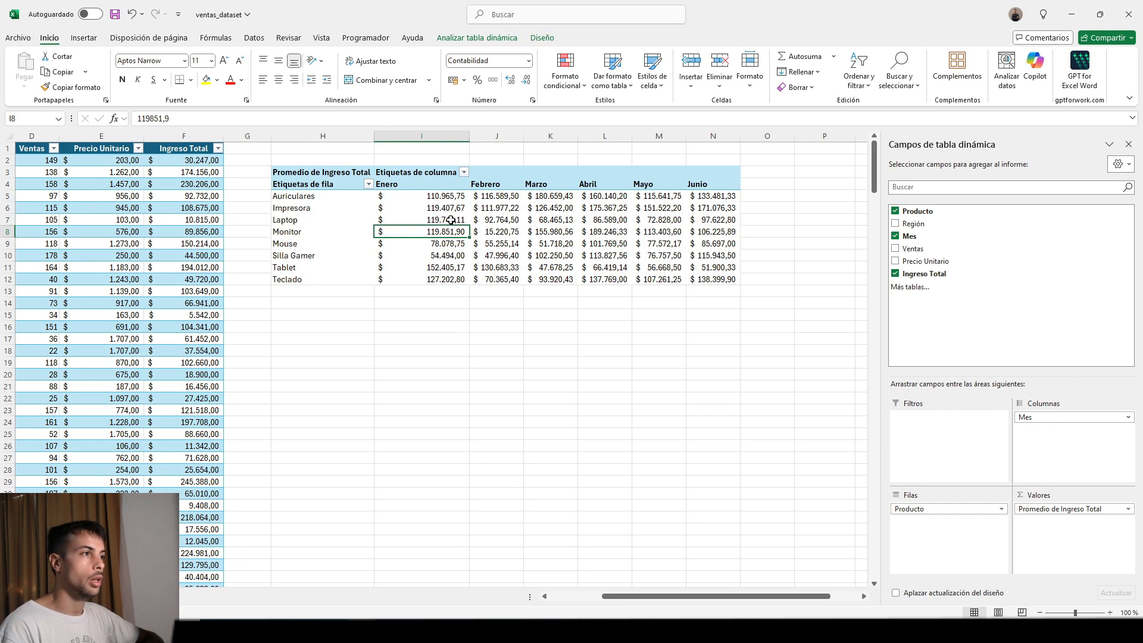
key("Up")
key("Up")
left_click(488, 203)
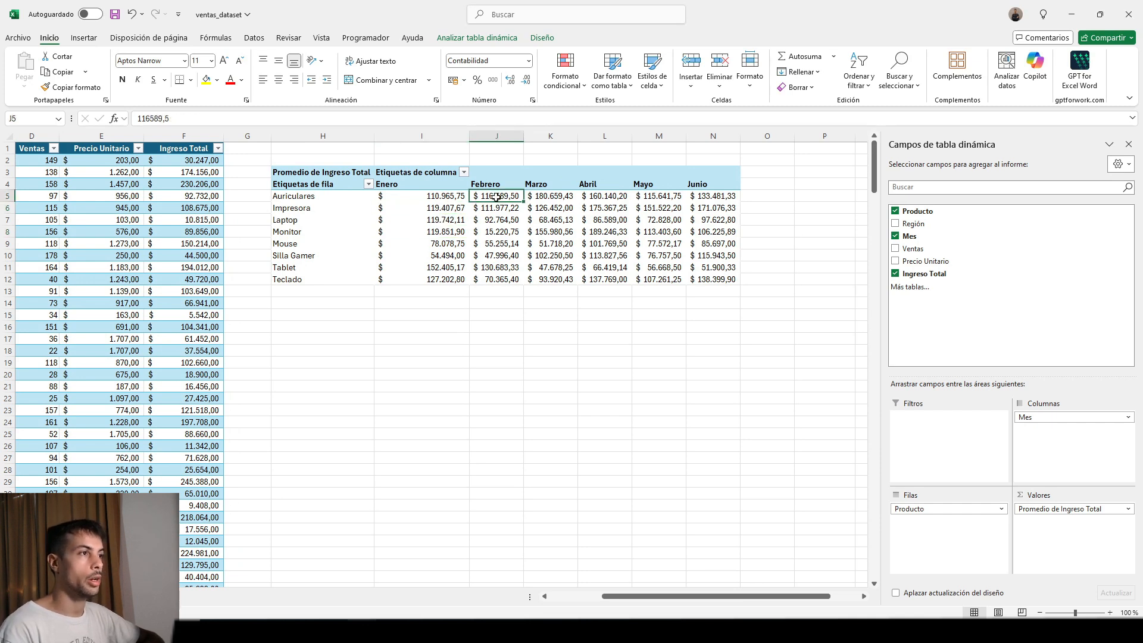
left_click(570, 203)
left_click(624, 203)
left_click(548, 197)
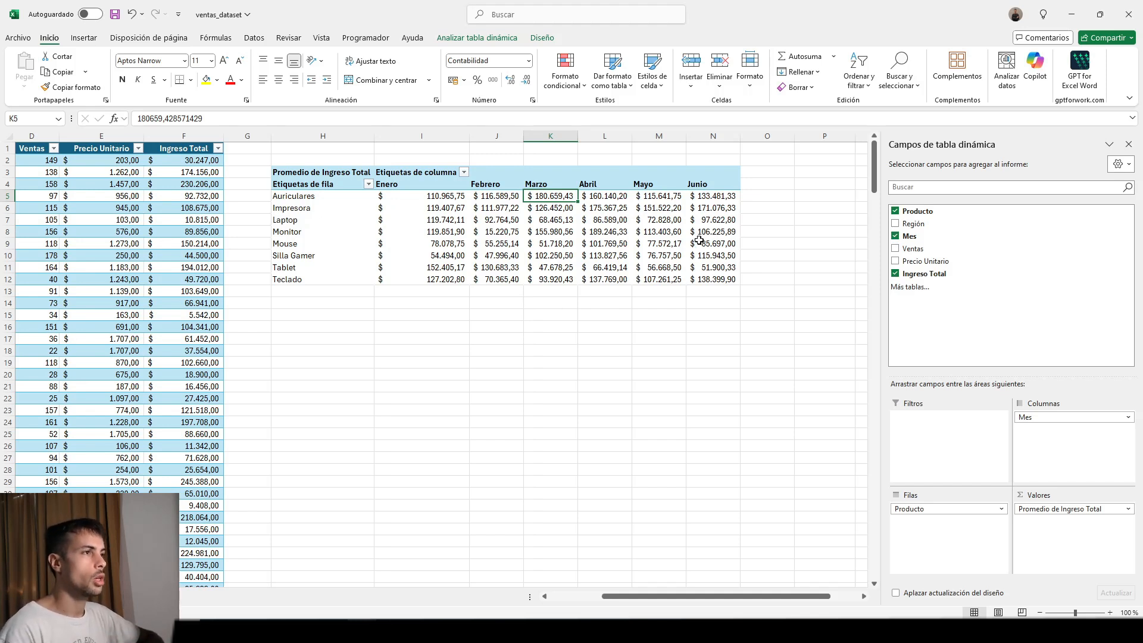
left_click(494, 212)
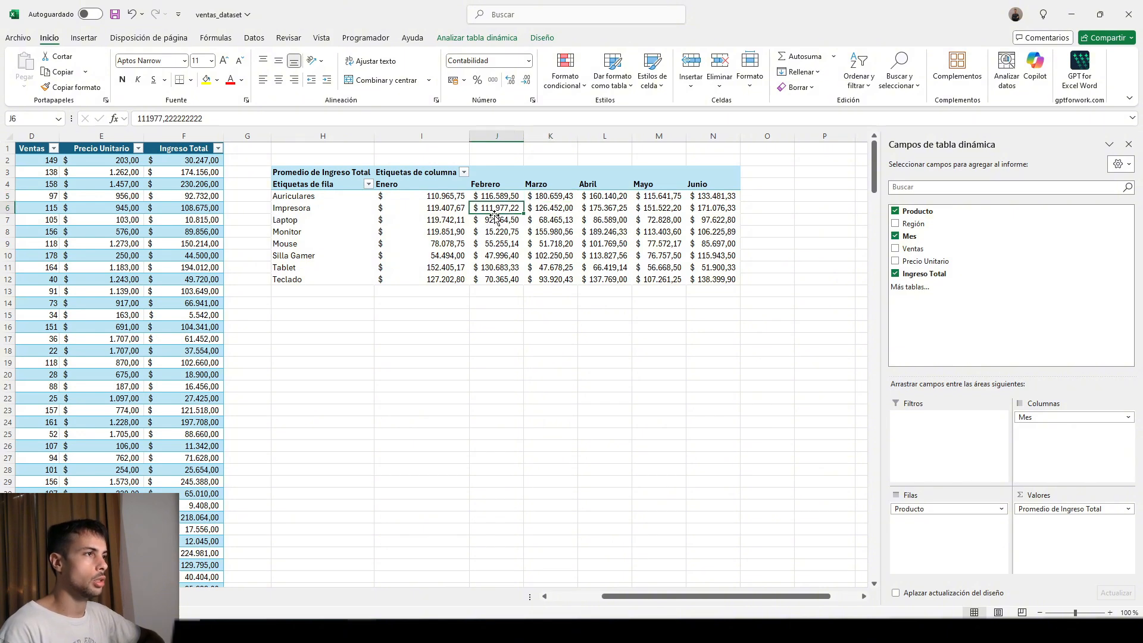
Summarize the pivot table's Ingreso Total values by Suma.
left_click(1064, 511)
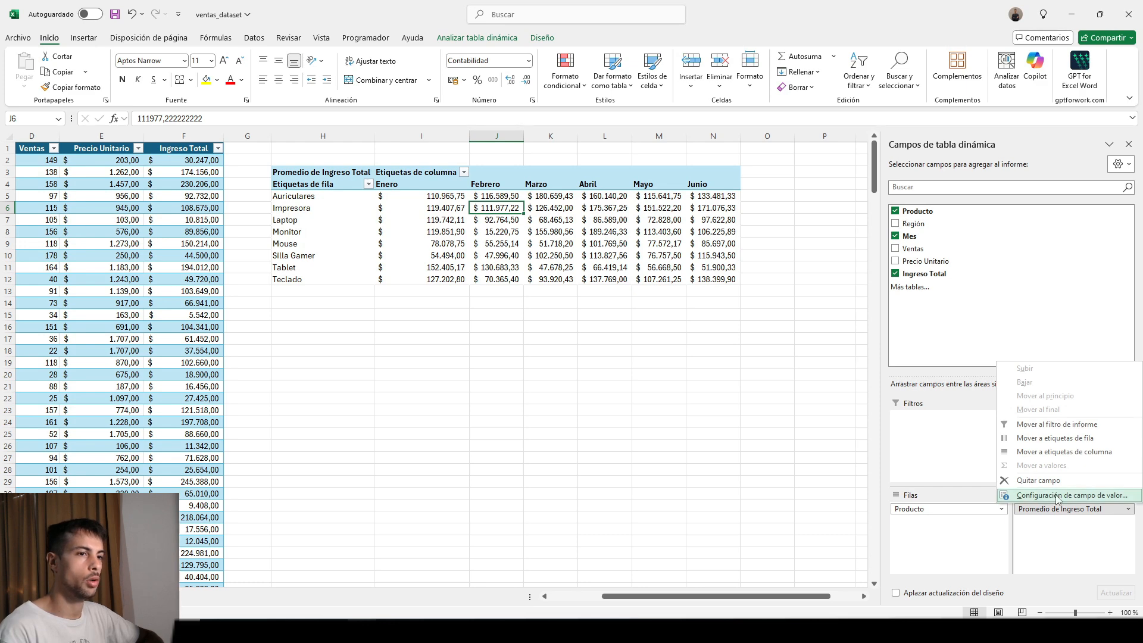
left_click(1057, 496)
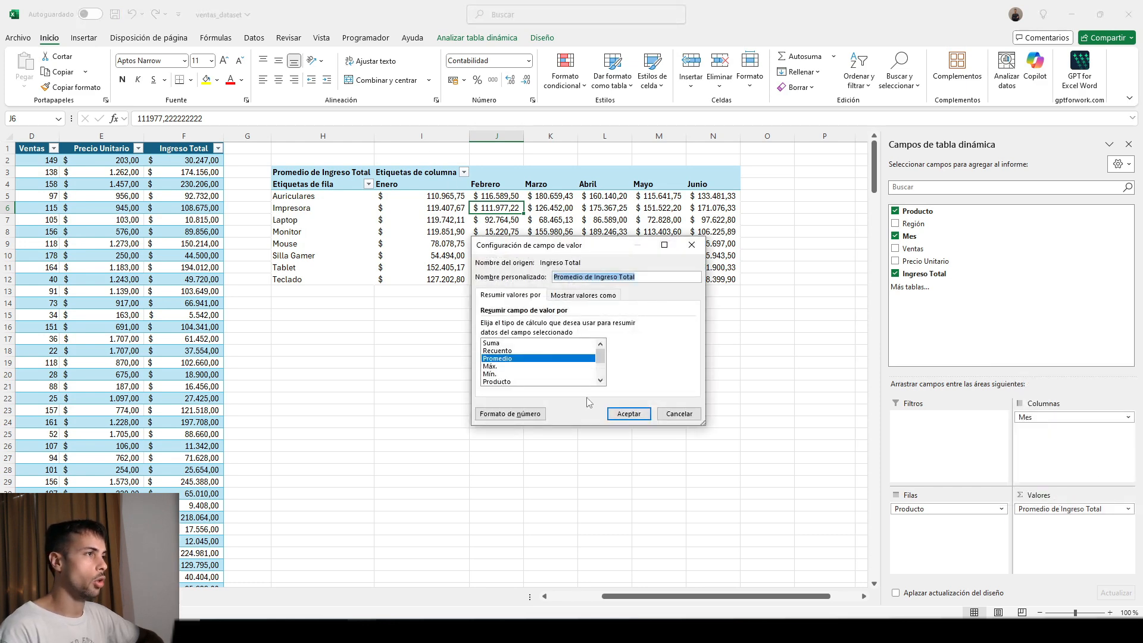
left_click(494, 342)
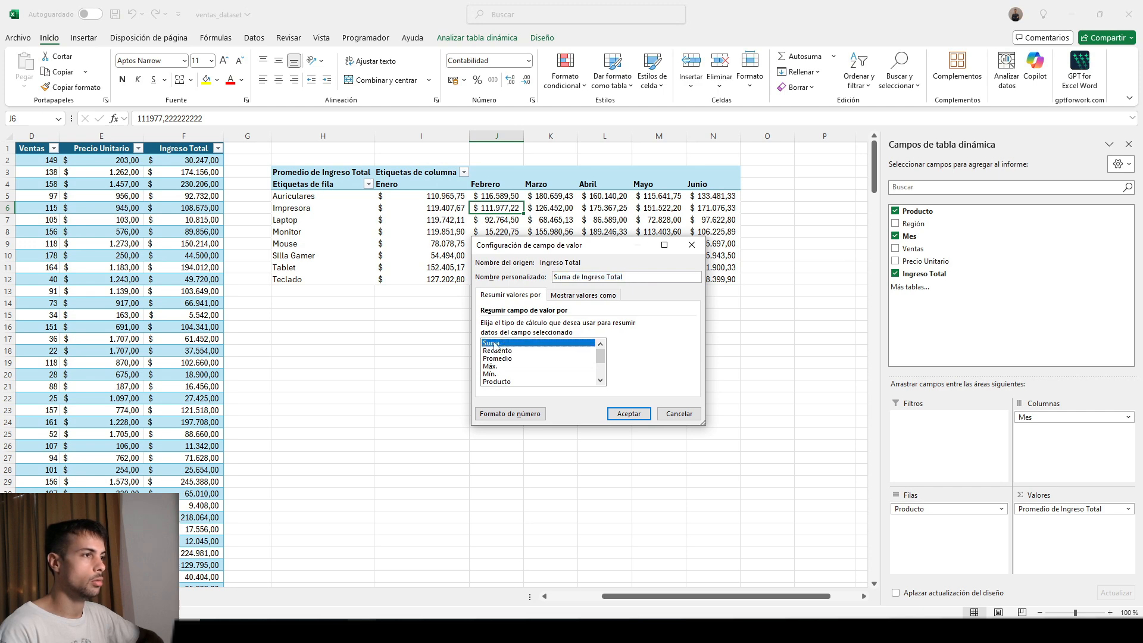
left_click(629, 413)
Show the summed Ingreso Total values as % de la diferencia de, with Mes as base field and (anterior) as base item.
left_click(1100, 509)
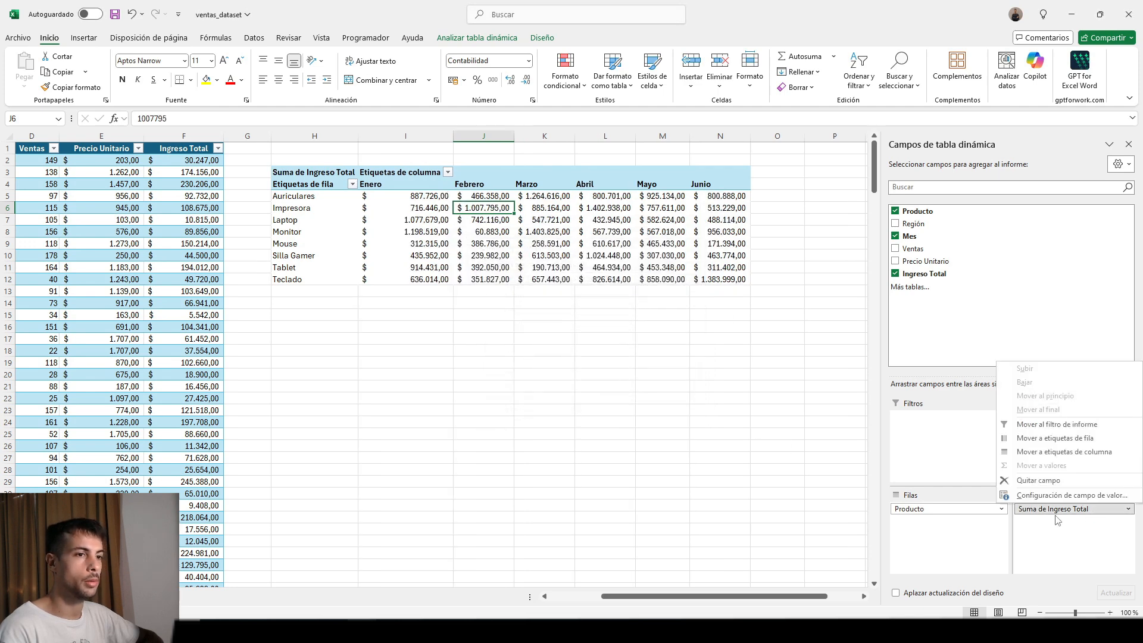
left_click(1057, 497)
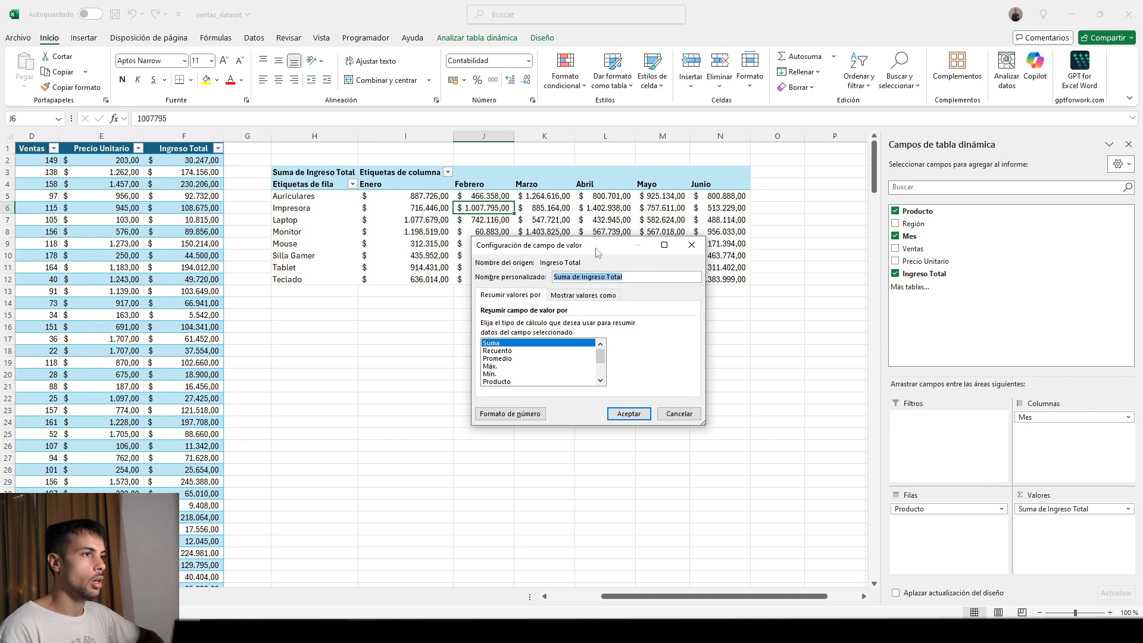
left_click_drag(599, 249, 510, 308)
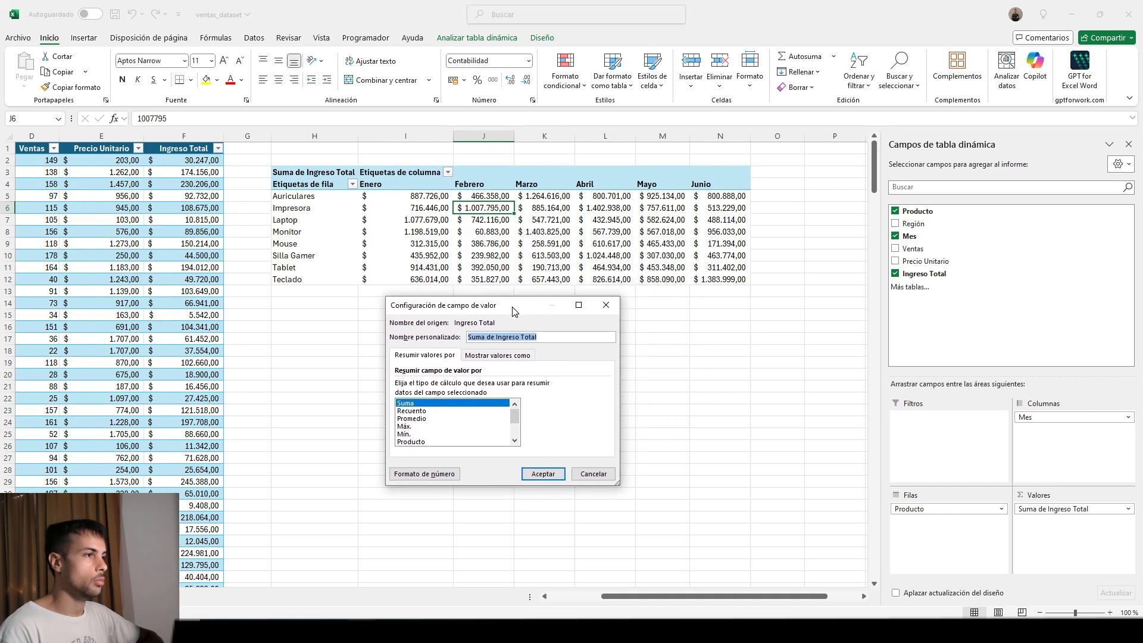
left_click(496, 359)
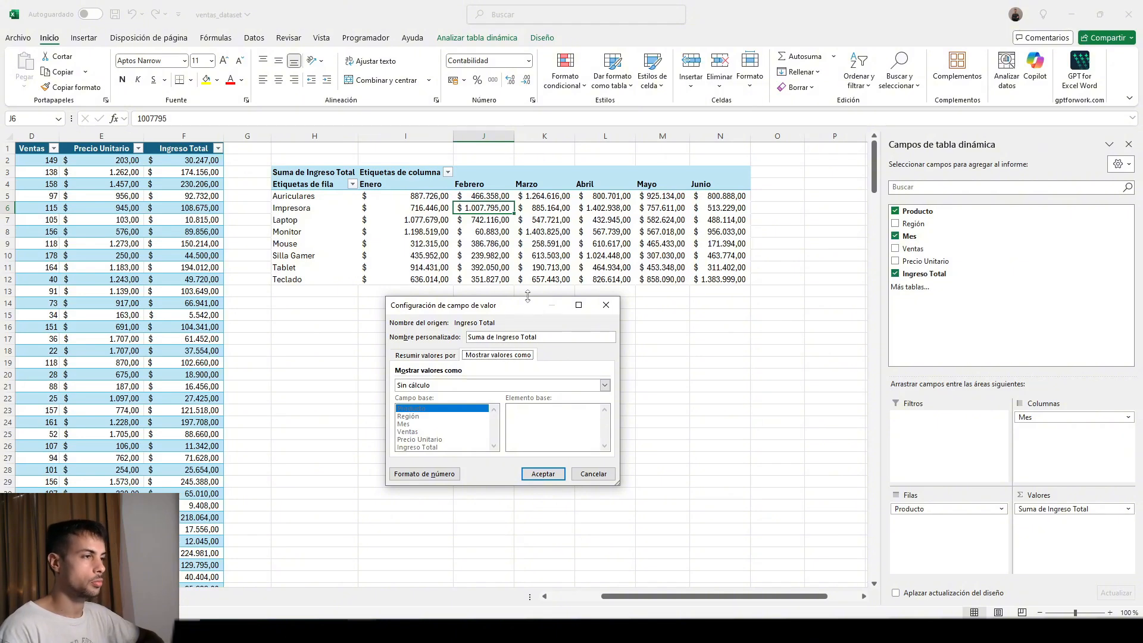
left_click(603, 386)
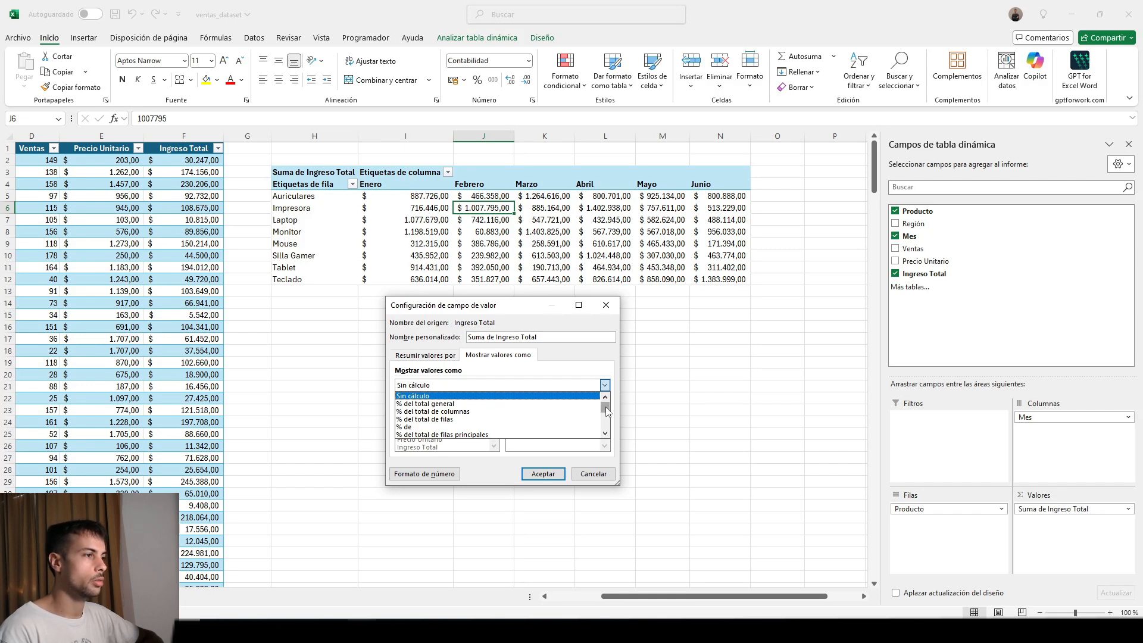
scroll(591, 417, "down", 3)
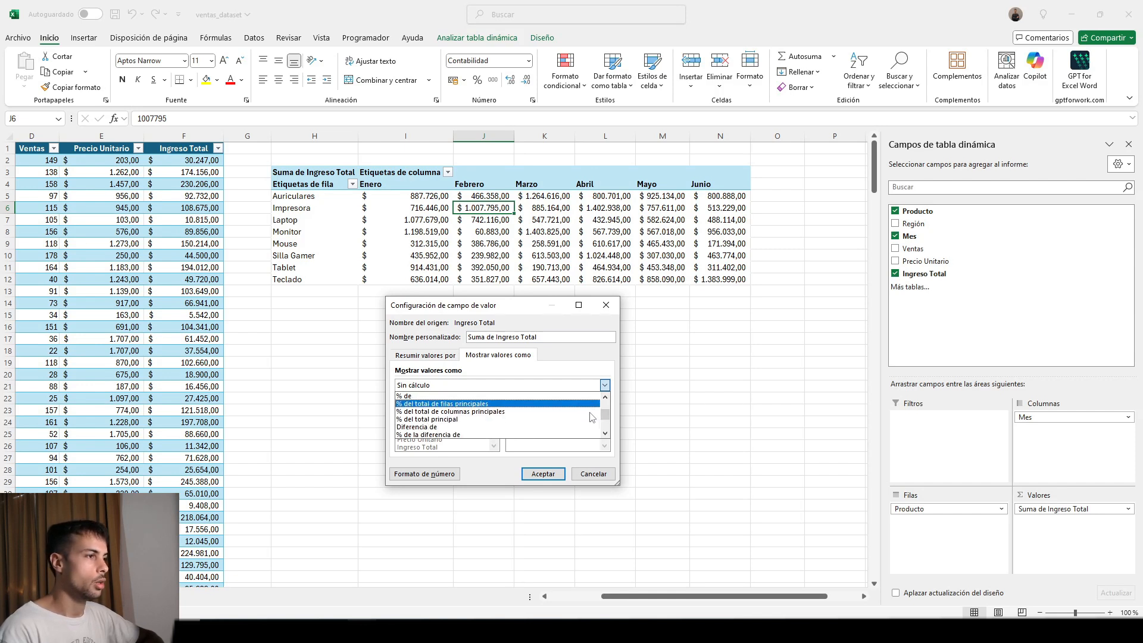
scroll(592, 417, "down", 1)
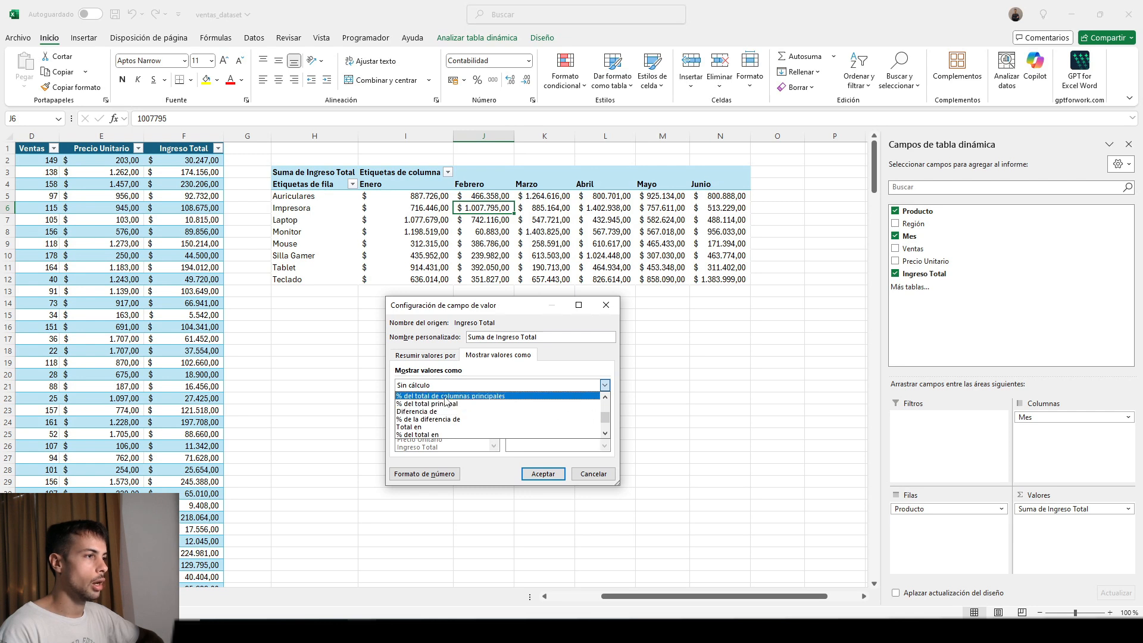
scroll(445, 403, "down", 1)
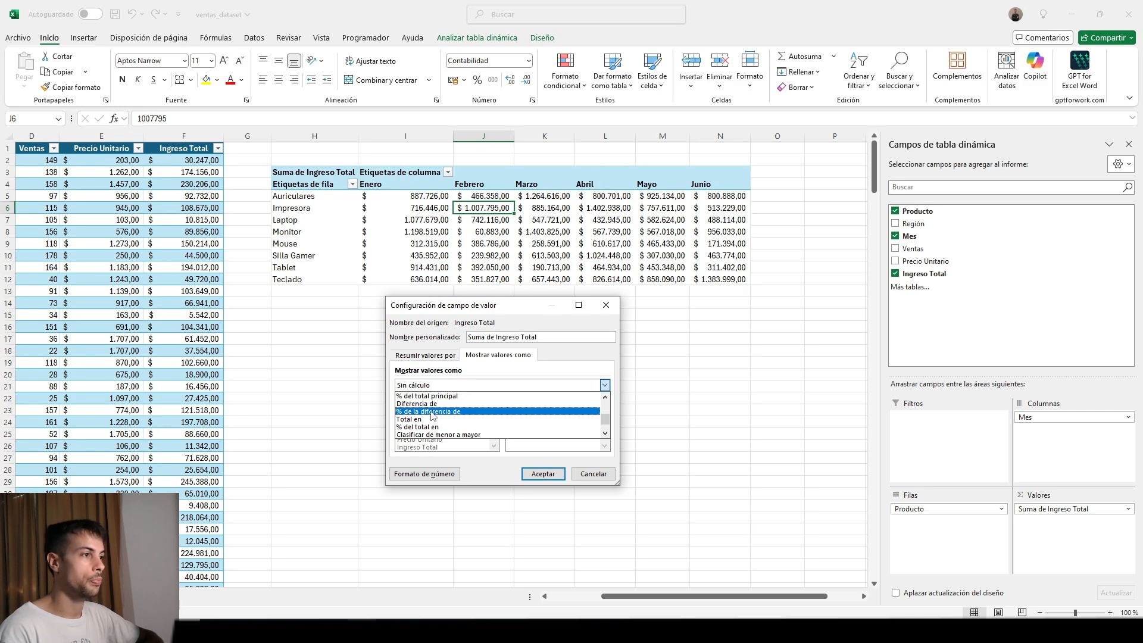
left_click(433, 412)
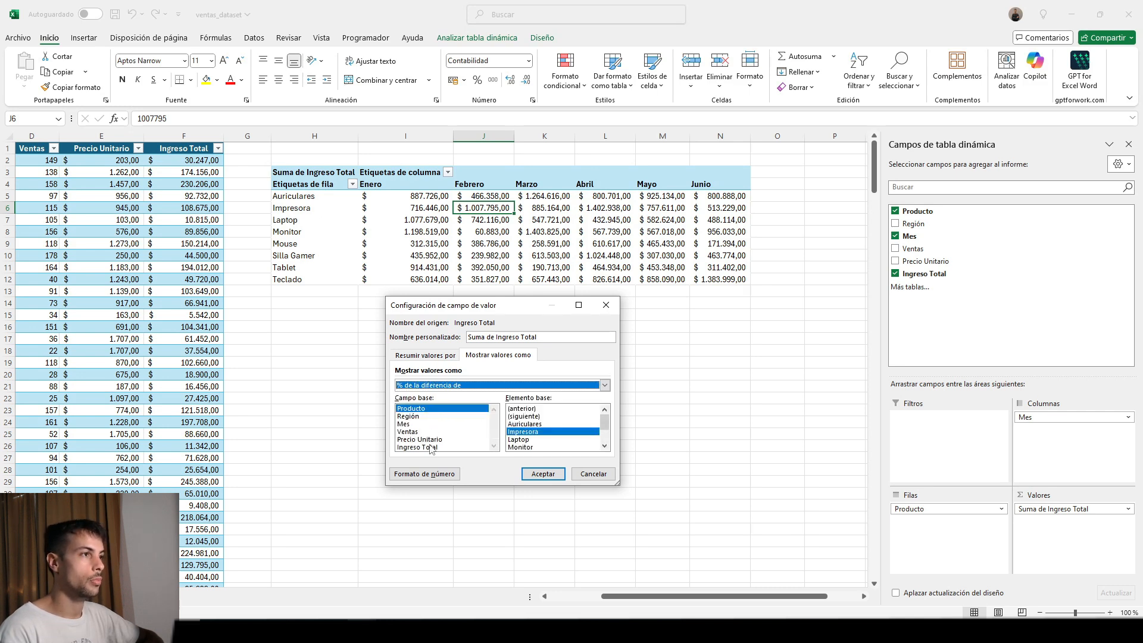
left_click(404, 423)
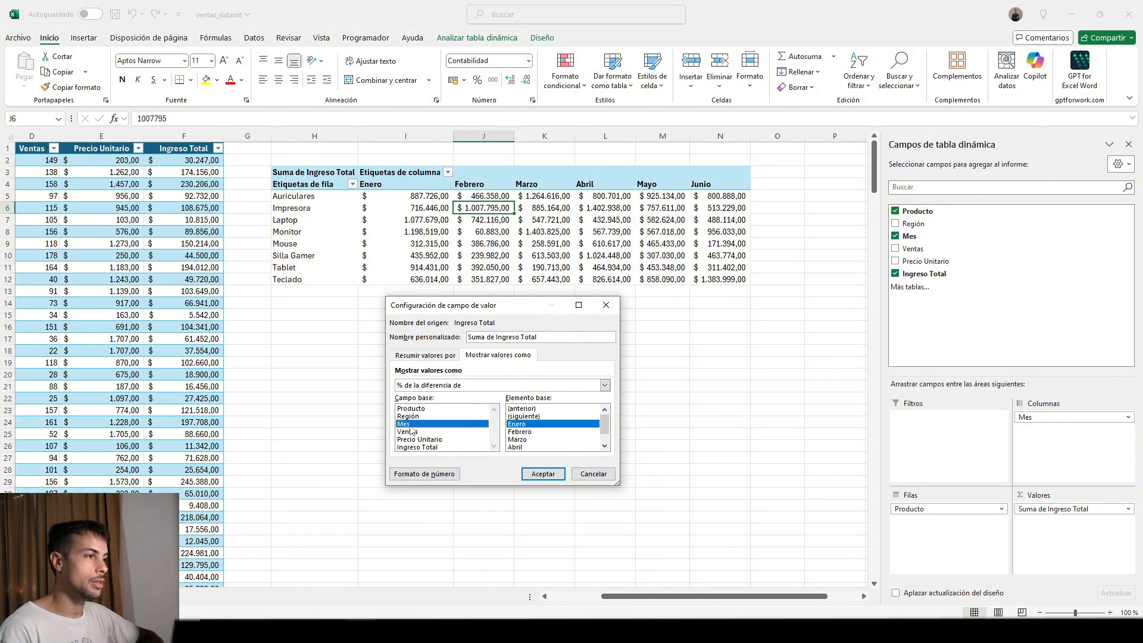
left_click(540, 410)
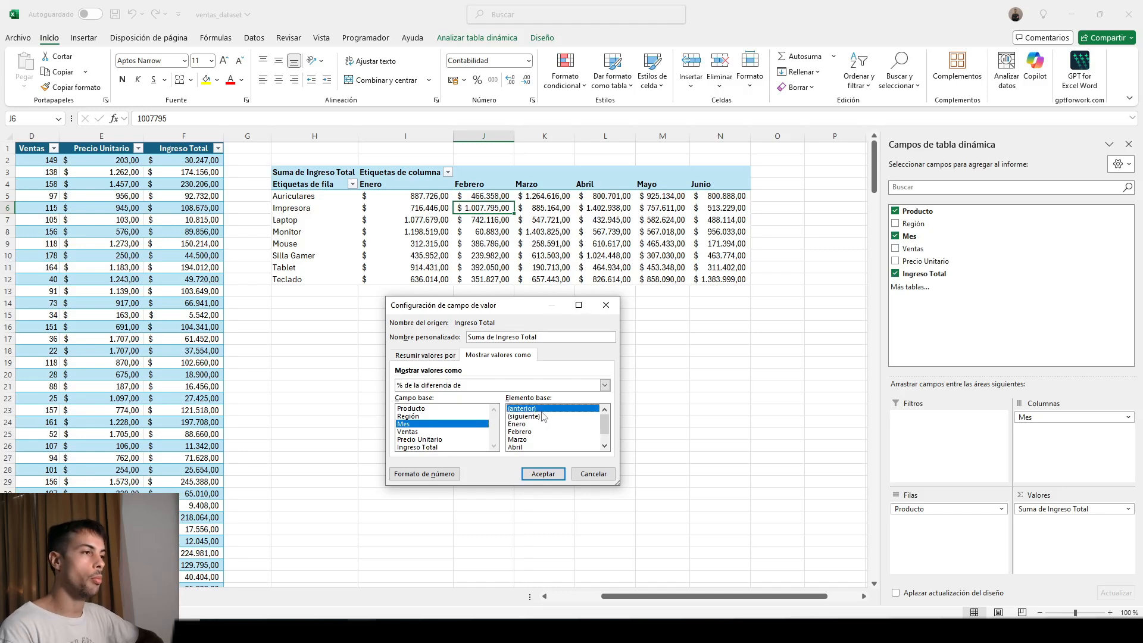
left_click(539, 477)
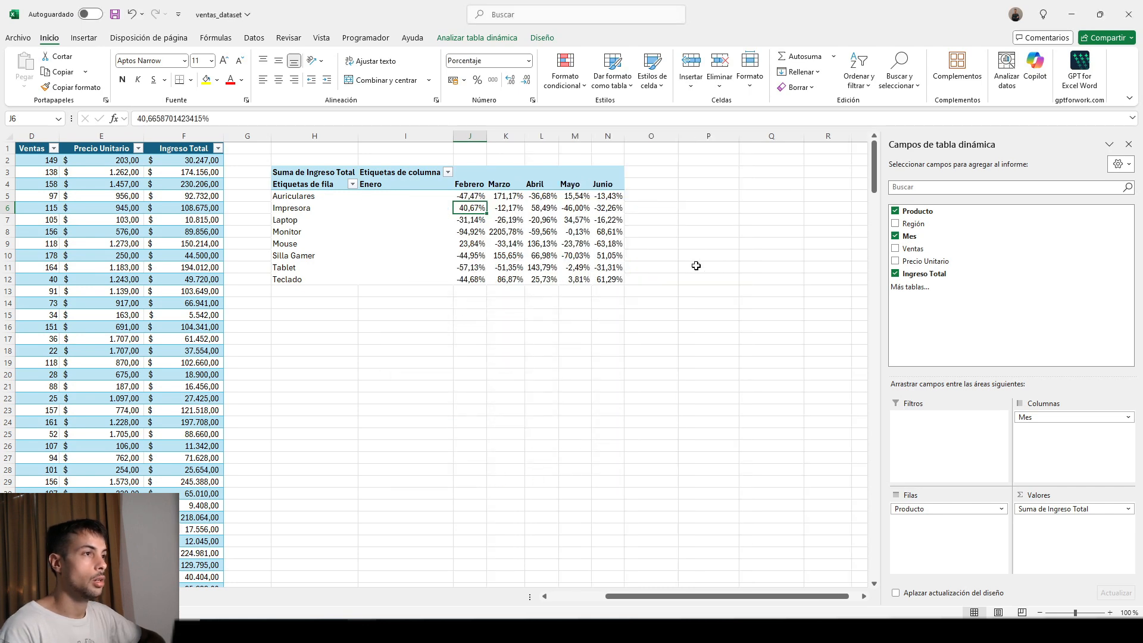
Apply the three-color scale with red for high, yellow for middle and green for low values to the Febrero to Junio percentages of all products.
left_click(466, 196)
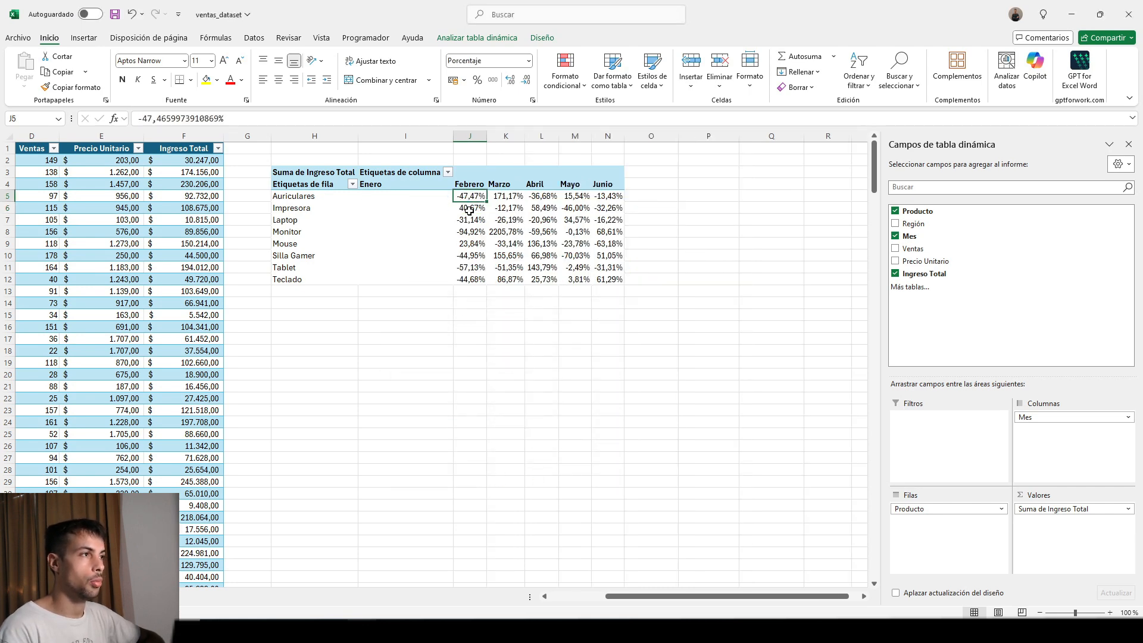
left_click(518, 197)
left_click(538, 198)
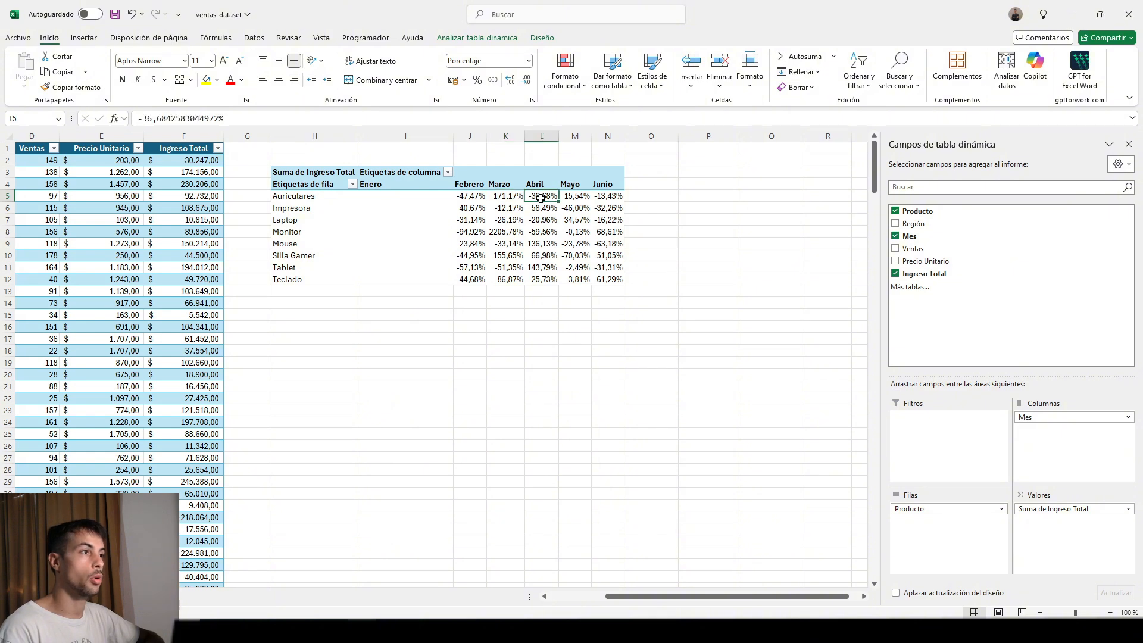
left_click(584, 196)
left_click(470, 195)
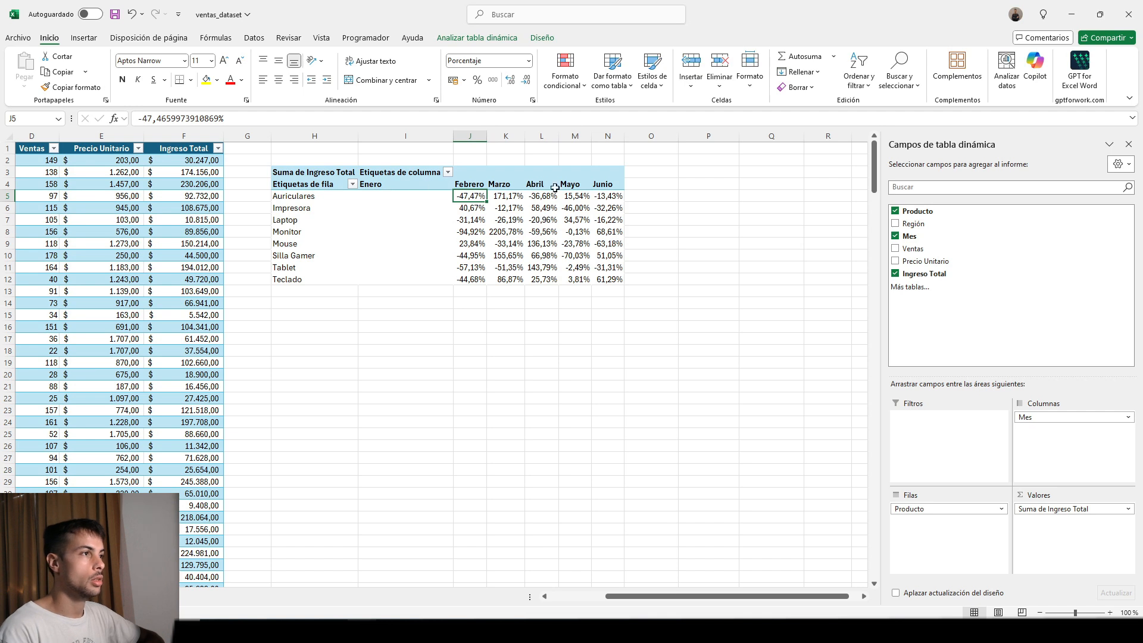
left_click_drag(483, 198, 616, 279)
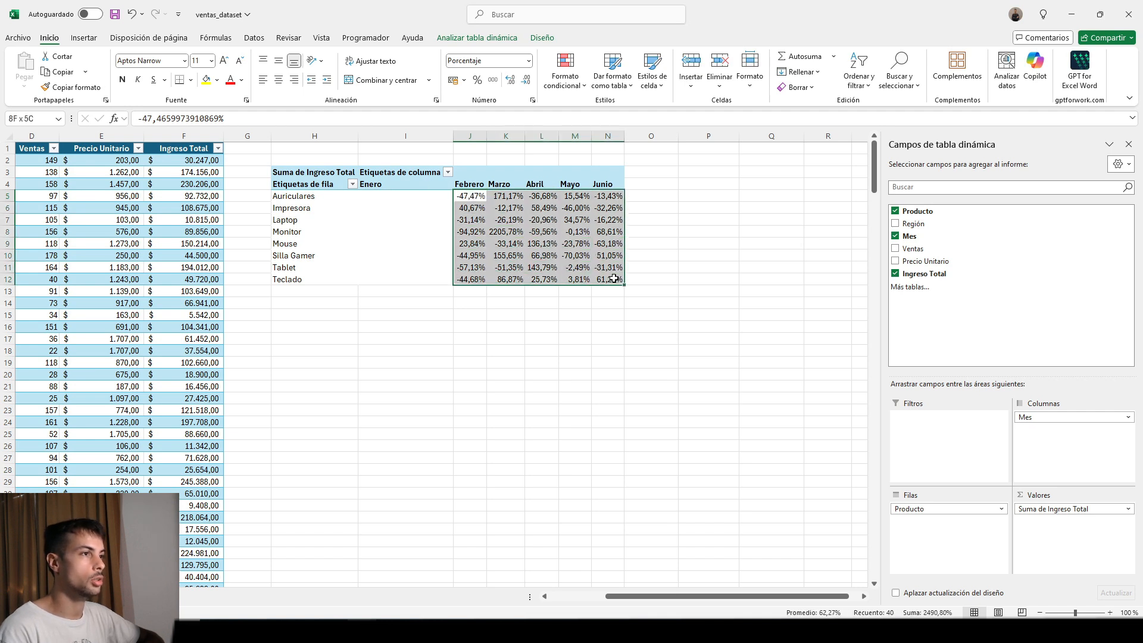
left_click(584, 86)
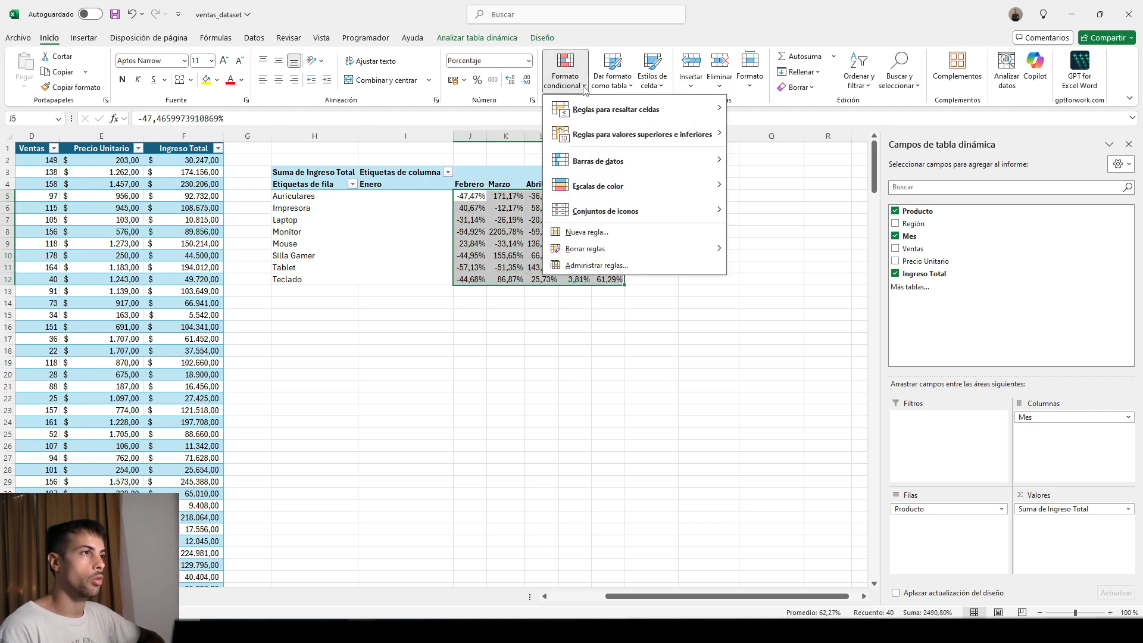
mouse_move(701, 190)
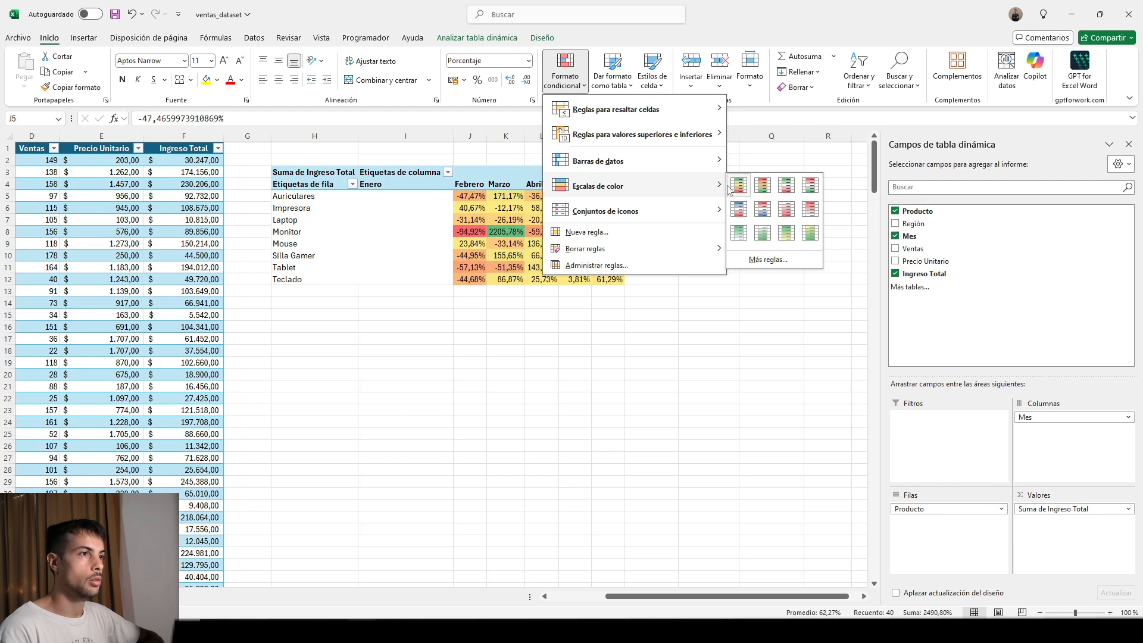
left_click(765, 188)
left_click(732, 255)
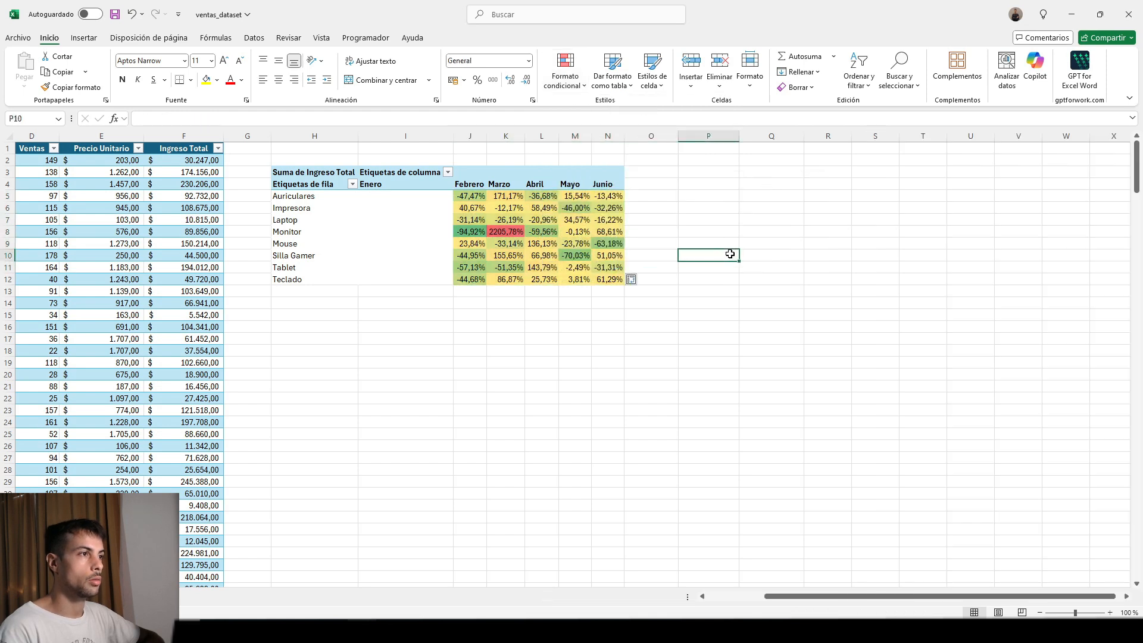
Remove Mes and Ingreso Total from the pivot table, and add Ingreso Total back as a plain value field.
left_click(521, 231)
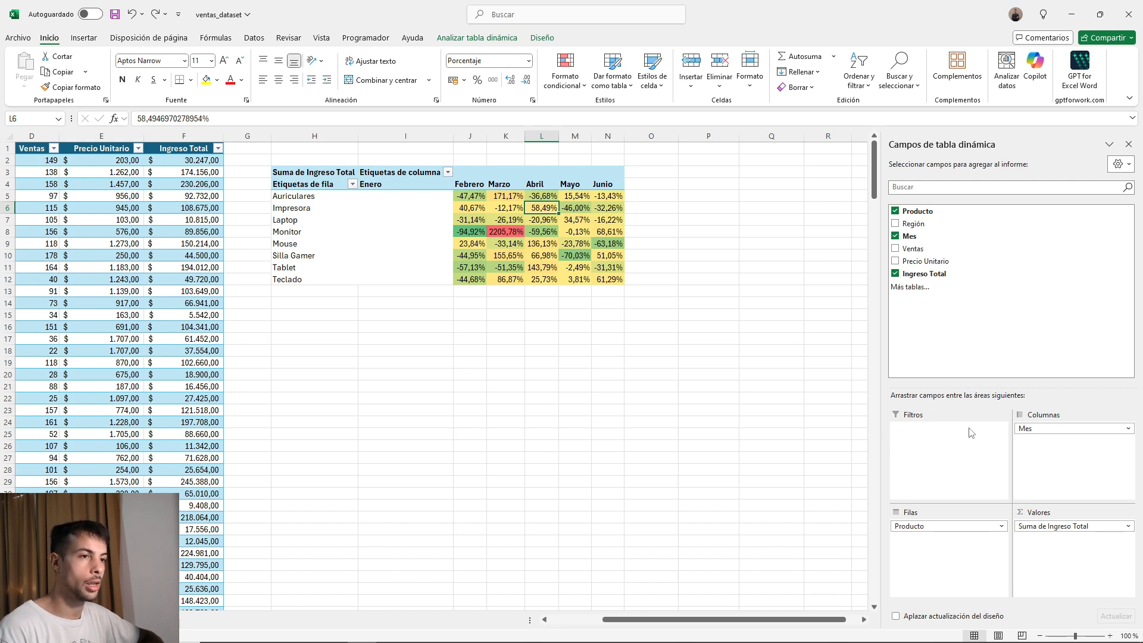
left_click(895, 236)
left_click(905, 274)
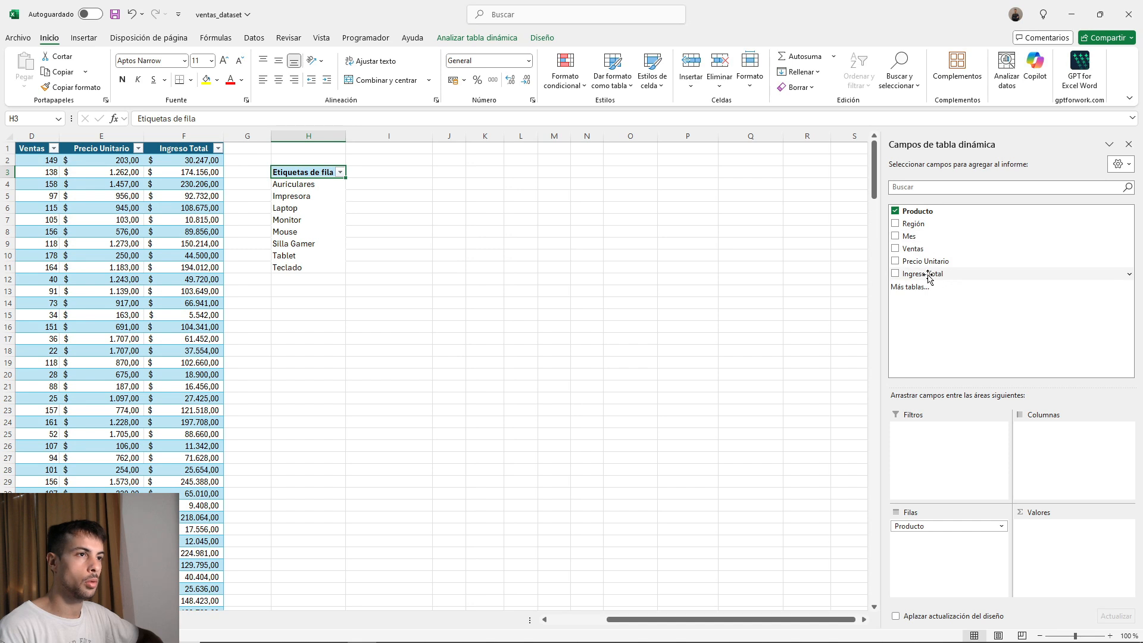
left_click_drag(927, 274, 1064, 548)
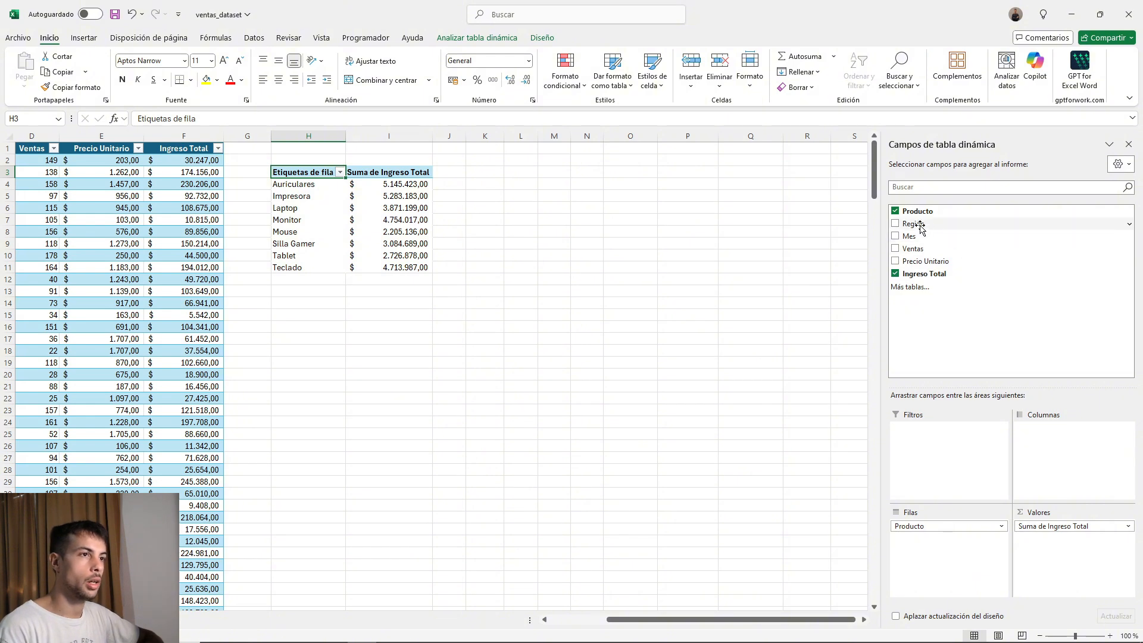
Add Región as the pivot table's report filter and filter it to Centro.
left_click_drag(920, 227, 937, 439)
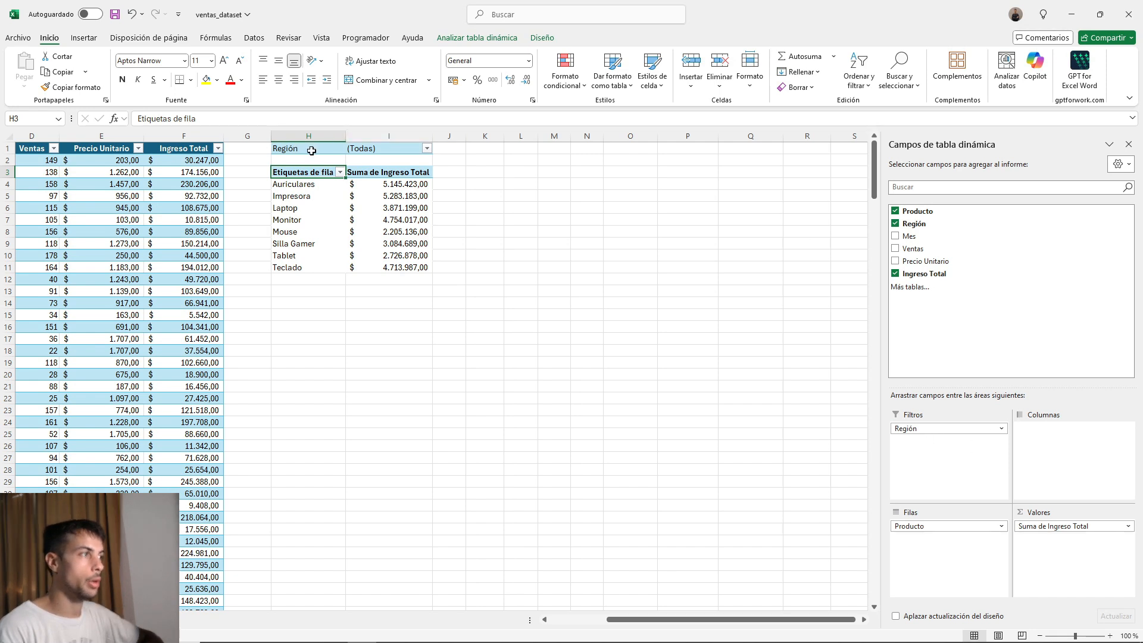
left_click(427, 148)
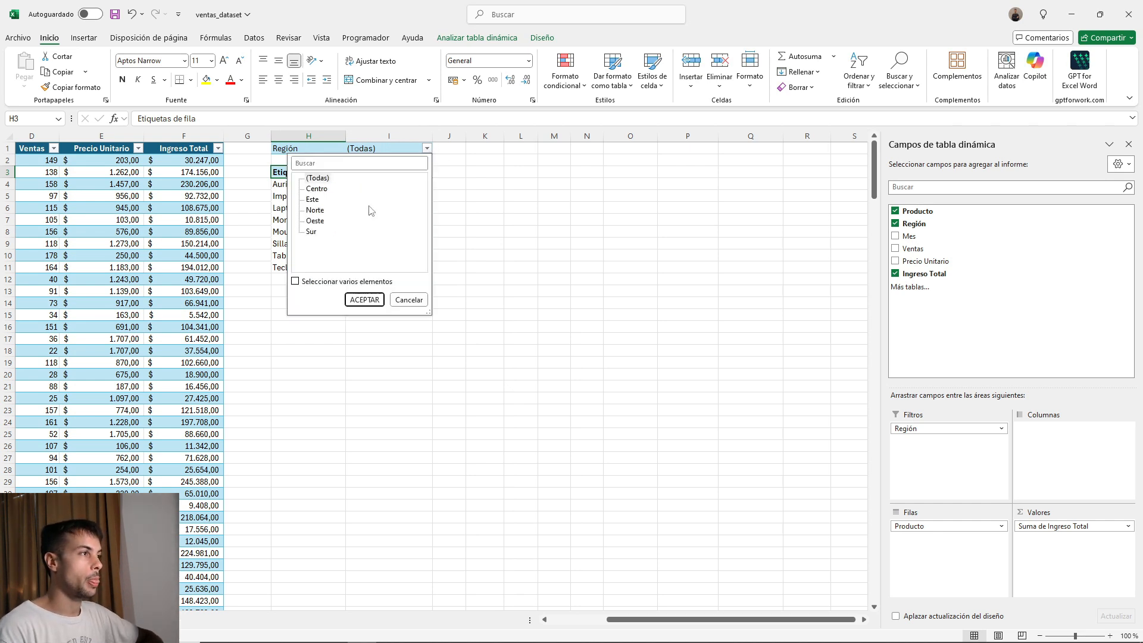
left_click(316, 190)
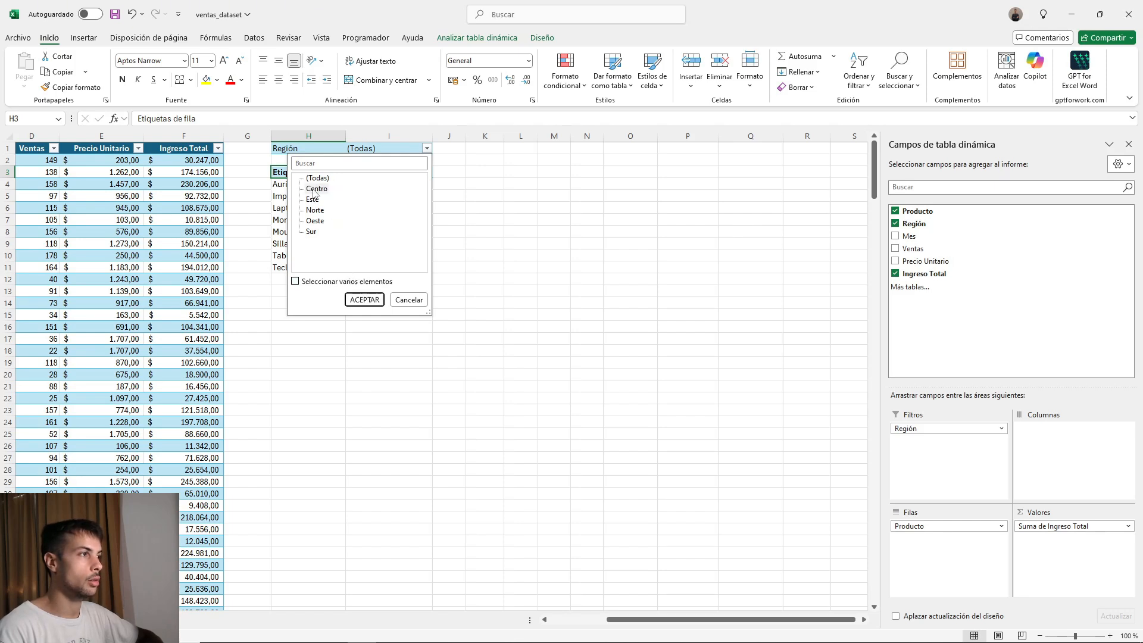
left_click(356, 301)
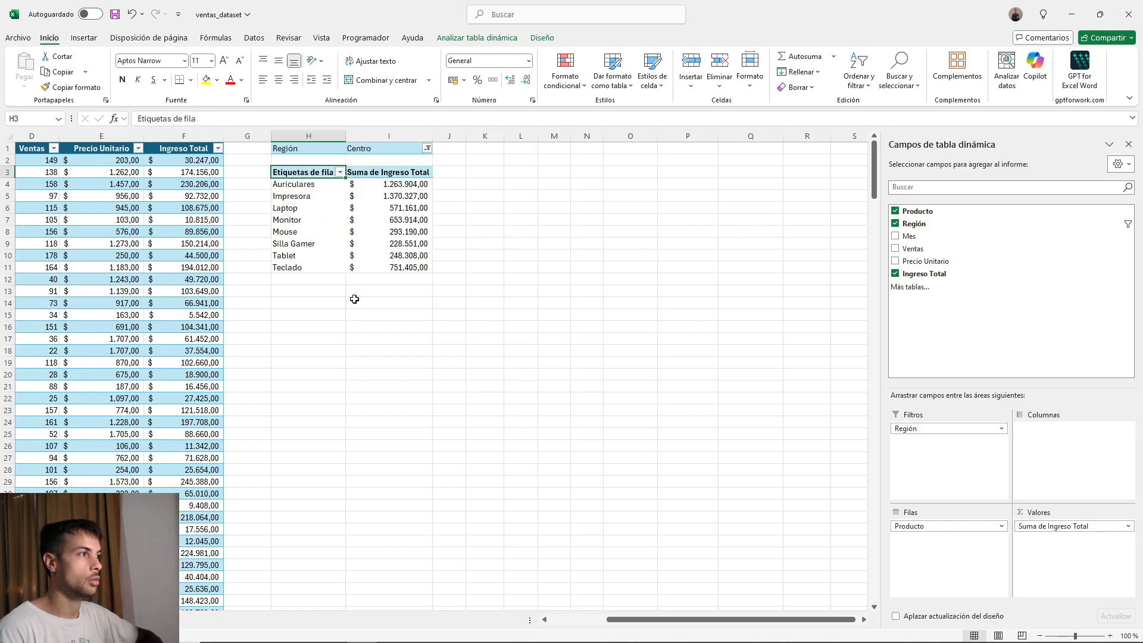
Filter the pivot table by Este, and extend the Región report filter to the multiple items Este, Oeste and Sur.
left_click(427, 149)
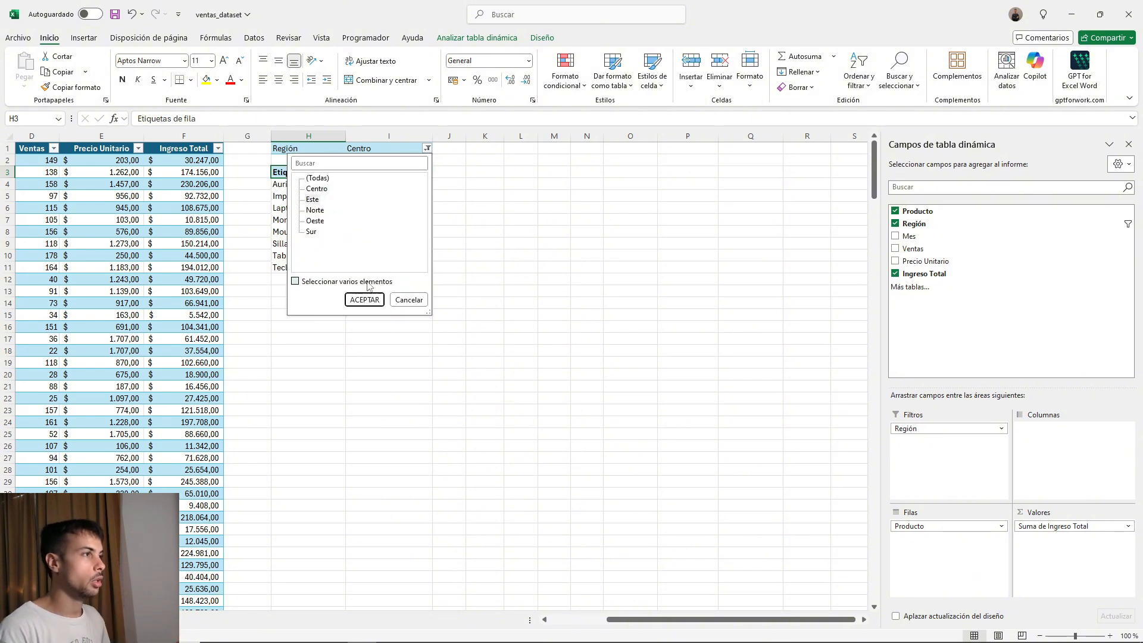
left_click(363, 300)
left_click(428, 148)
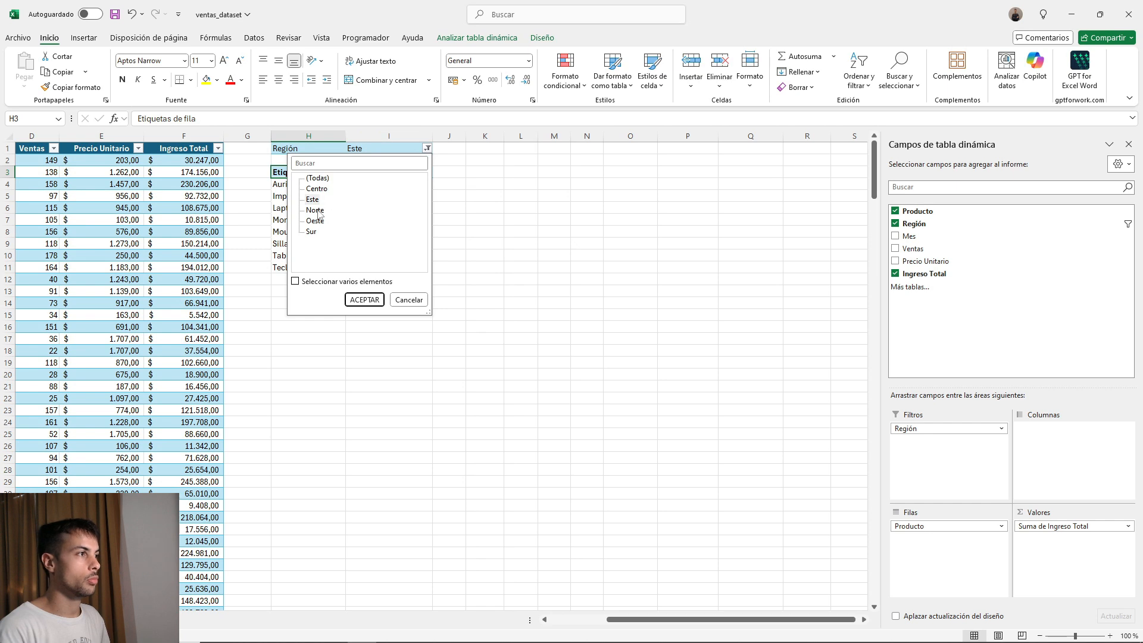
left_click(295, 281)
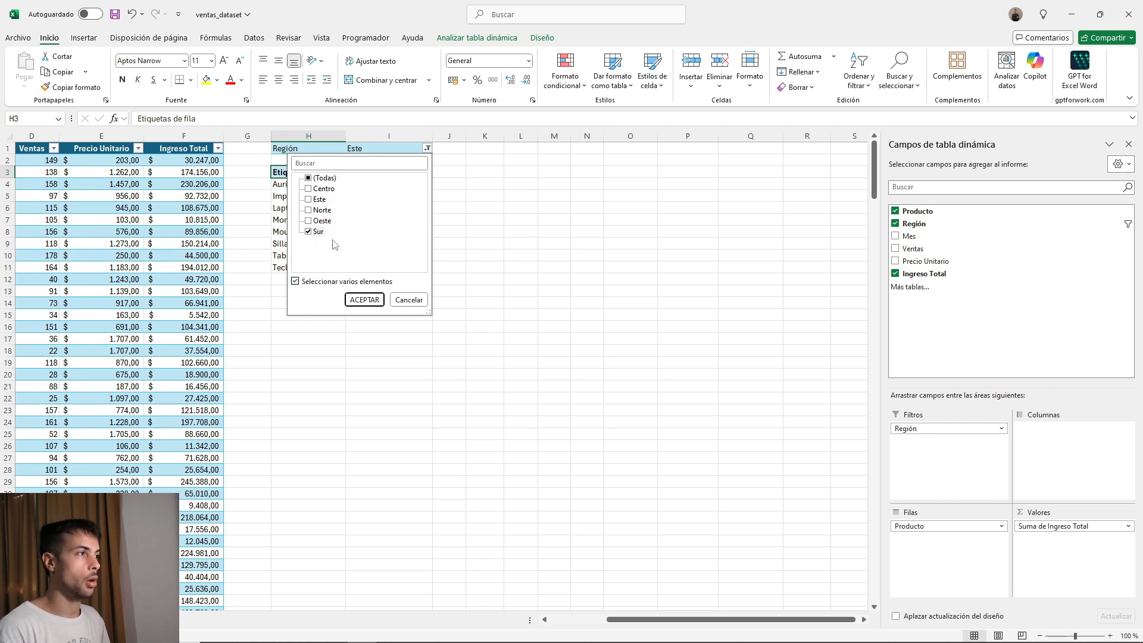
left_click(310, 230)
left_click(309, 220)
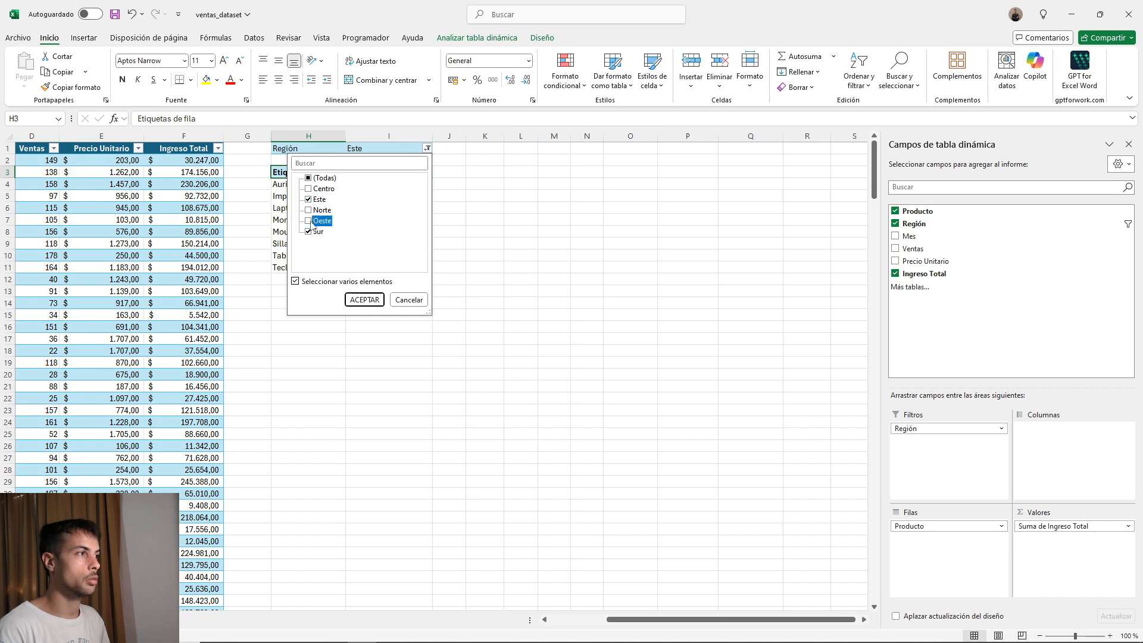
left_click(362, 300)
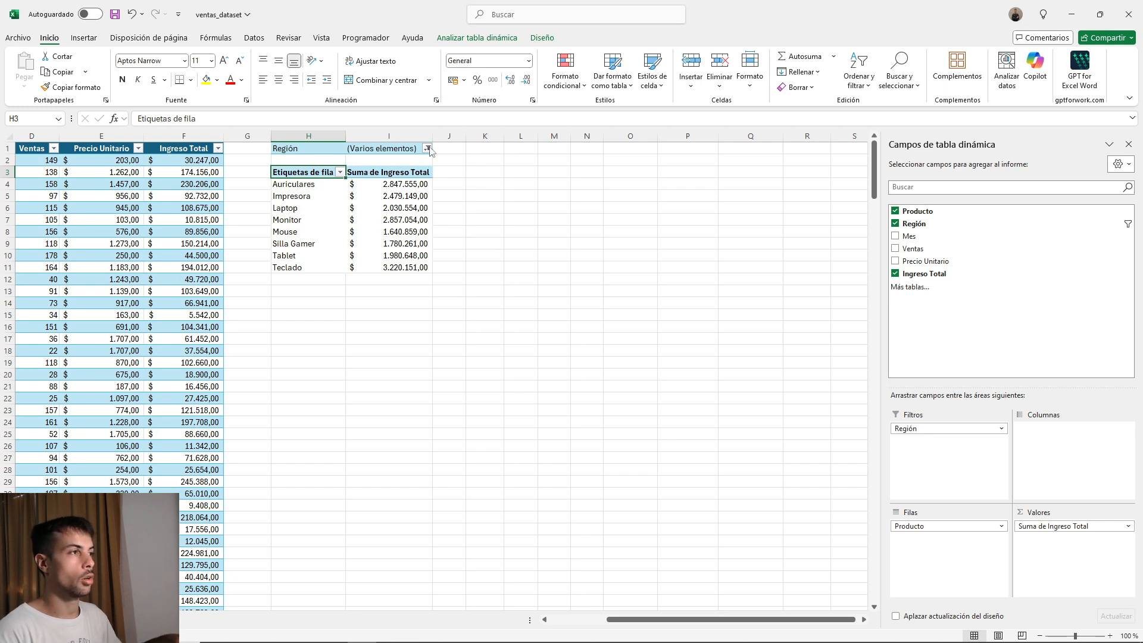
left_click(428, 149)
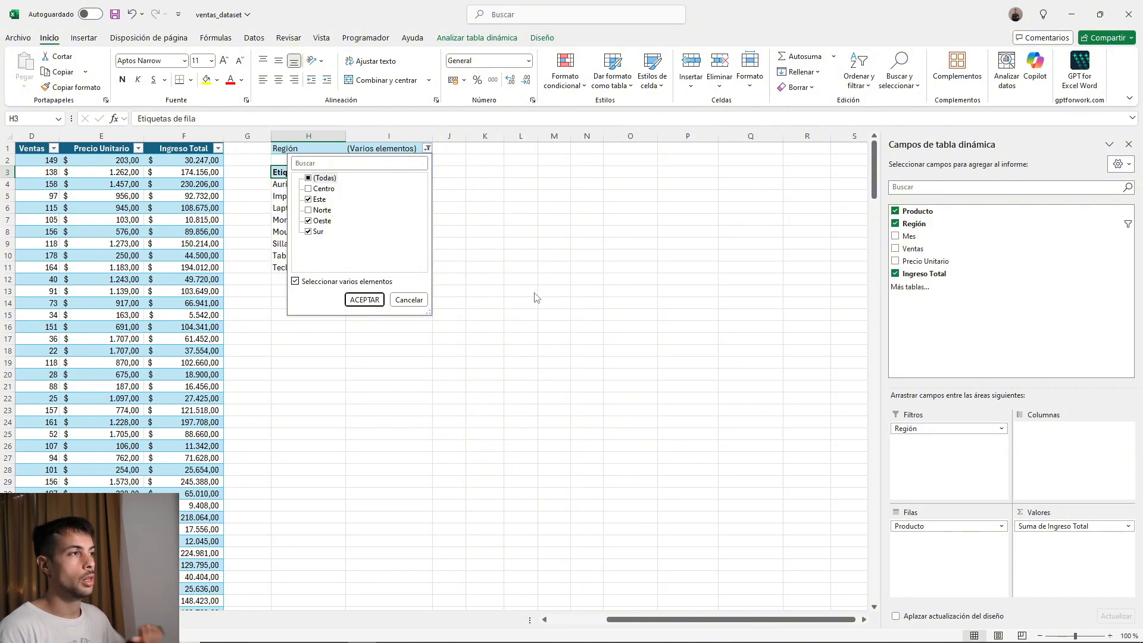
left_click(416, 301)
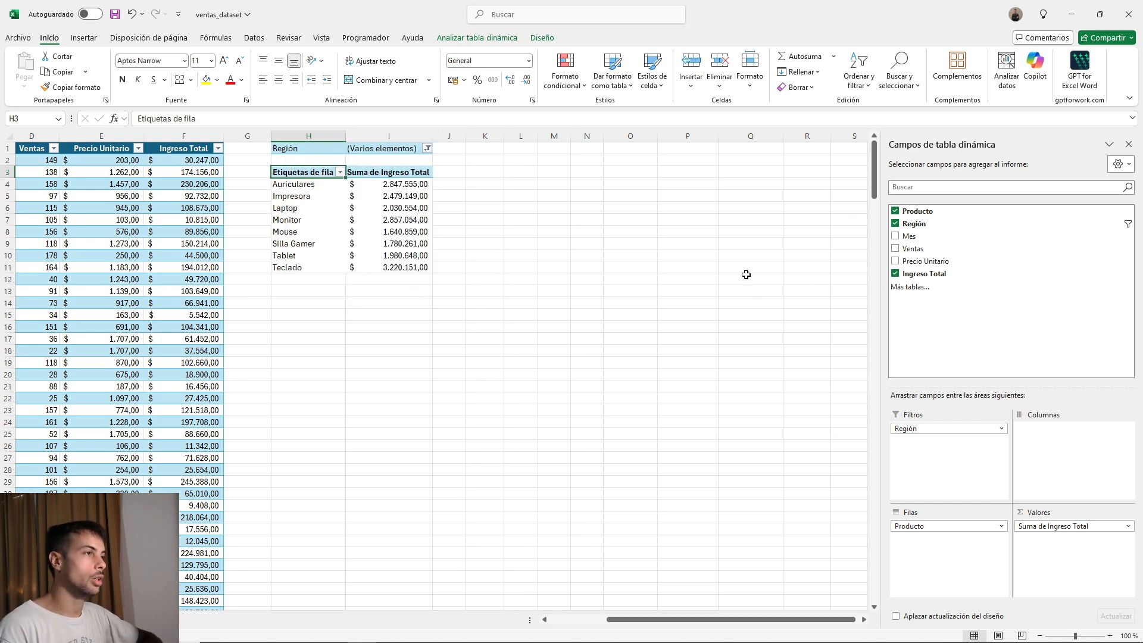
Remove Región from the pivot table's report filter and insert a slicer for the Región field.
left_click(895, 223)
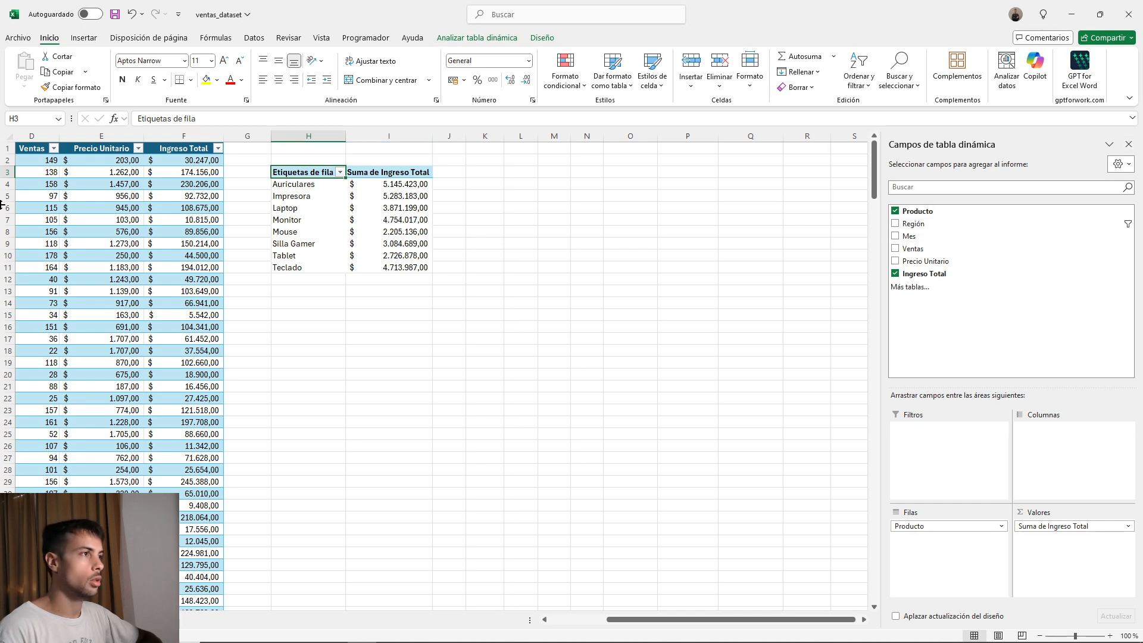
left_click(340, 200)
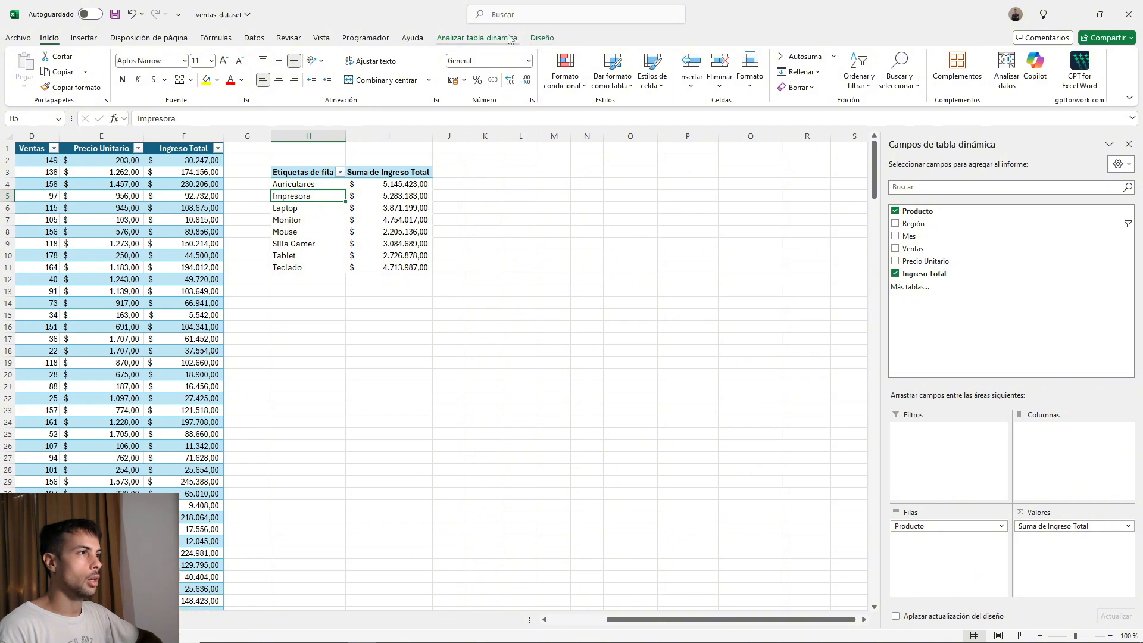
left_click(503, 38)
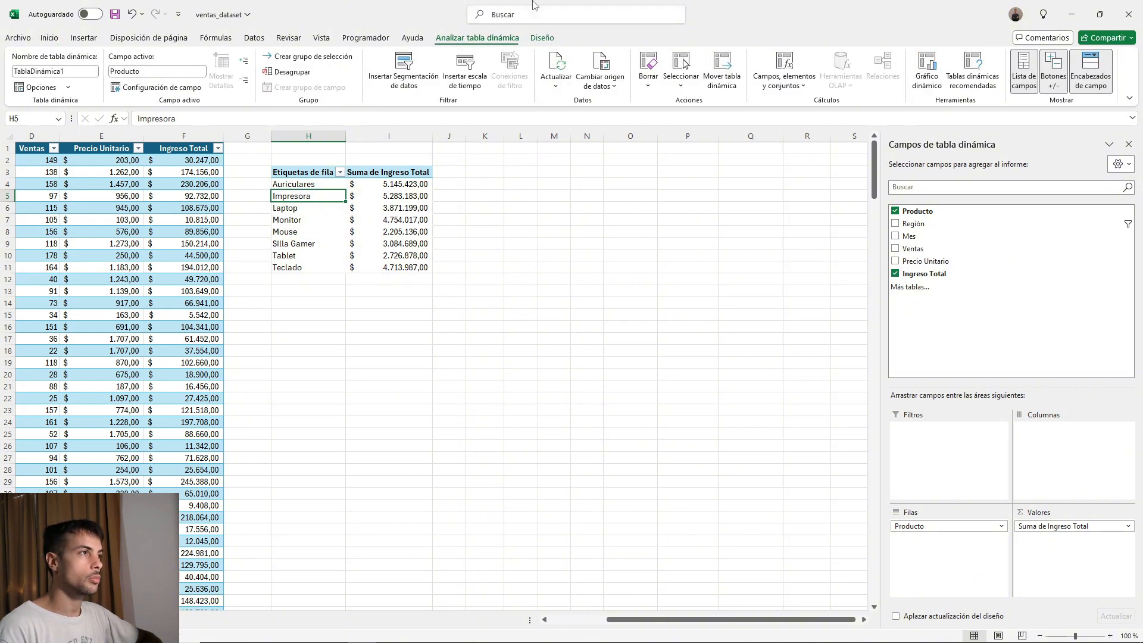
left_click(405, 70)
left_click_drag(472, 282, 534, 153)
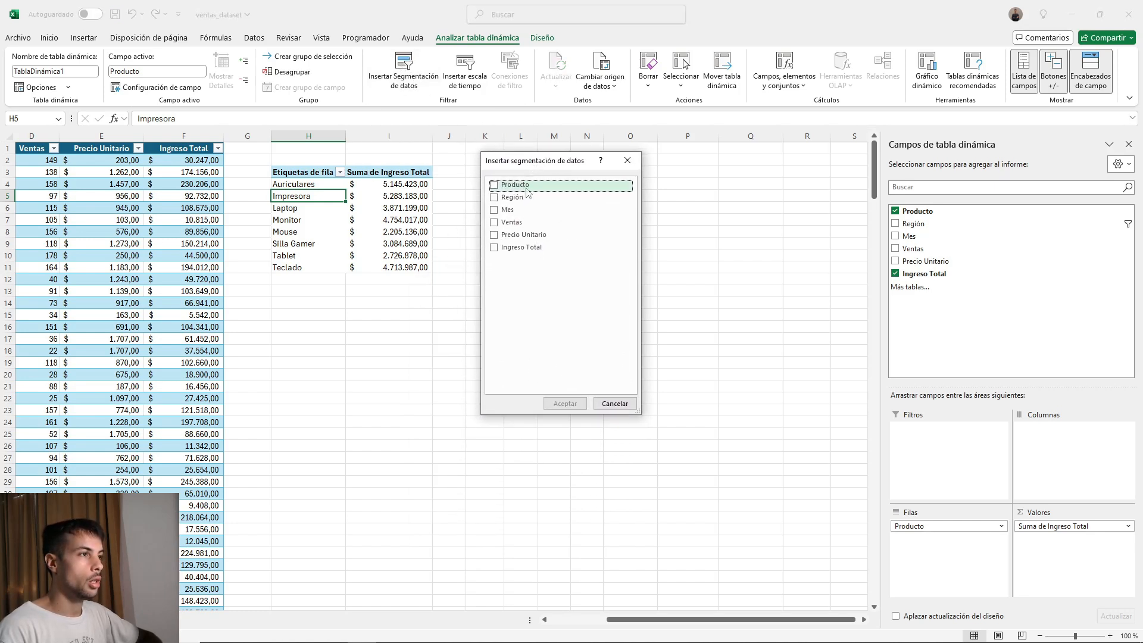
left_click(496, 198)
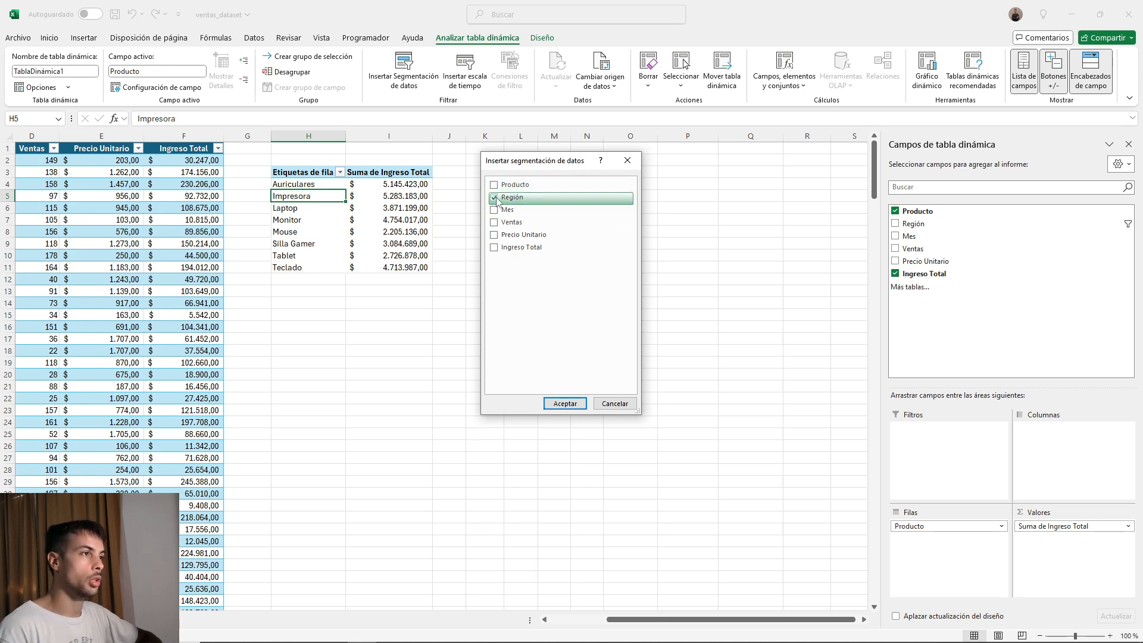
left_click(564, 403)
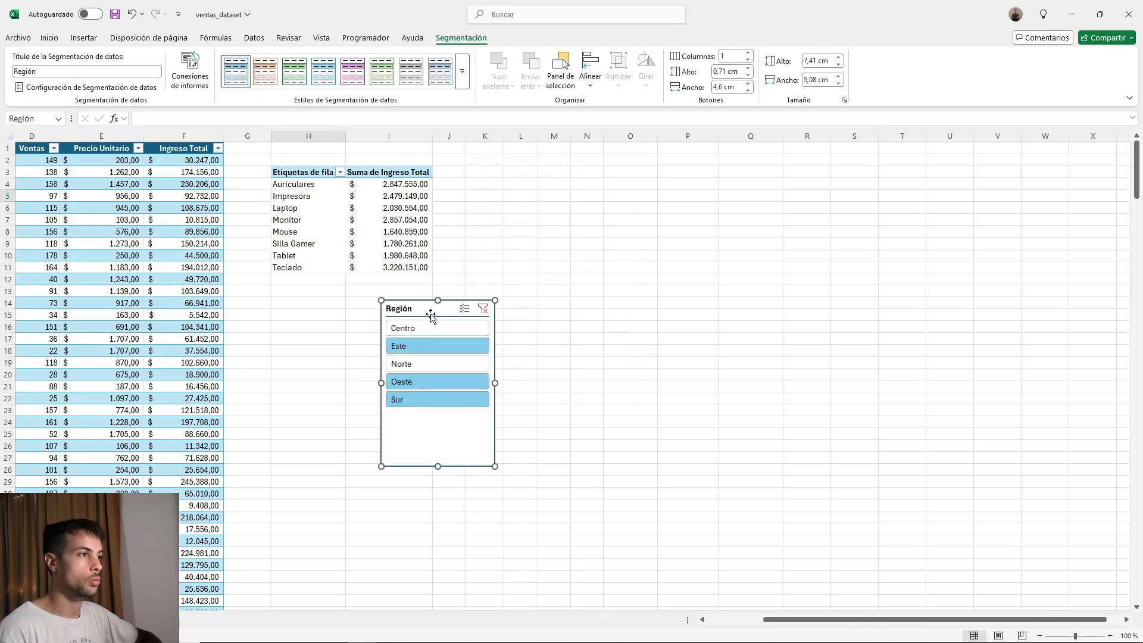
Place the Región slicer beside the pivot table, with its filter cleared and its height reduced to about 5.13 cm.
left_click_drag(479, 311, 517, 167)
left_click(523, 256)
left_click_drag(523, 324, 523, 273)
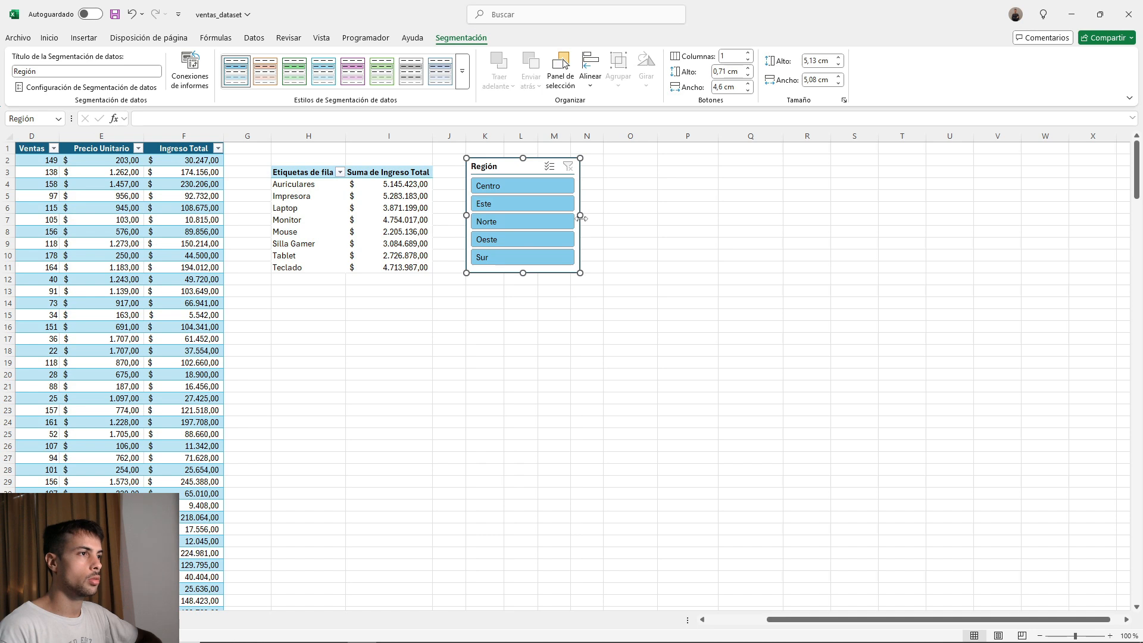
Arrange the Región slicer's buttons in 5 columns and resize the slicer to about 11.4 cm wide and 1.88 cm high.
left_click(748, 53)
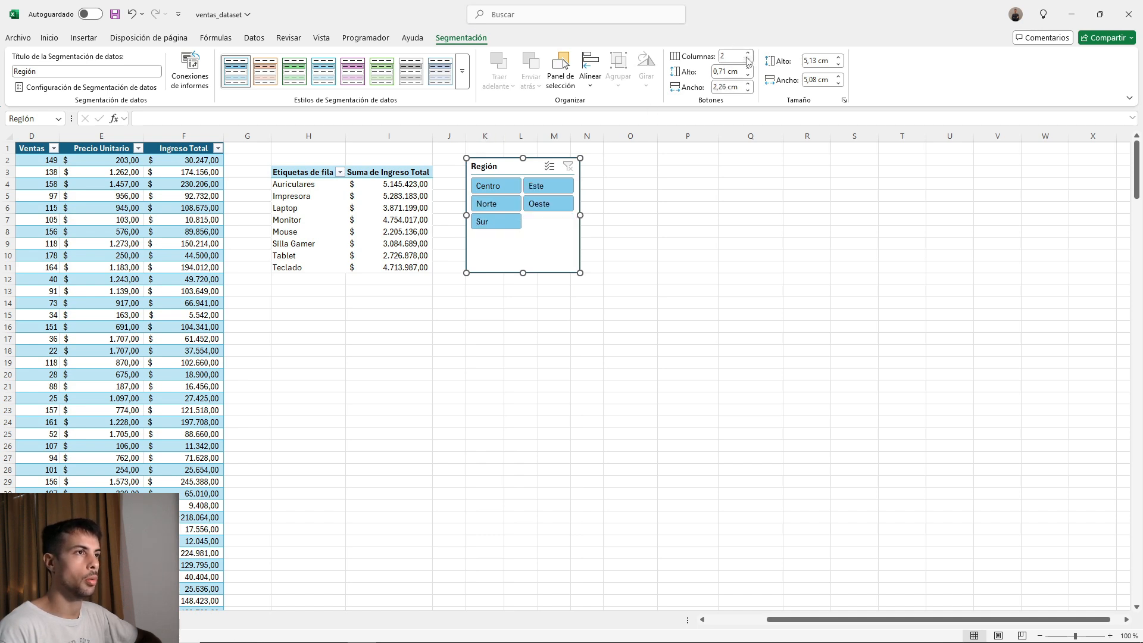
left_click(748, 53)
left_click(748, 53)
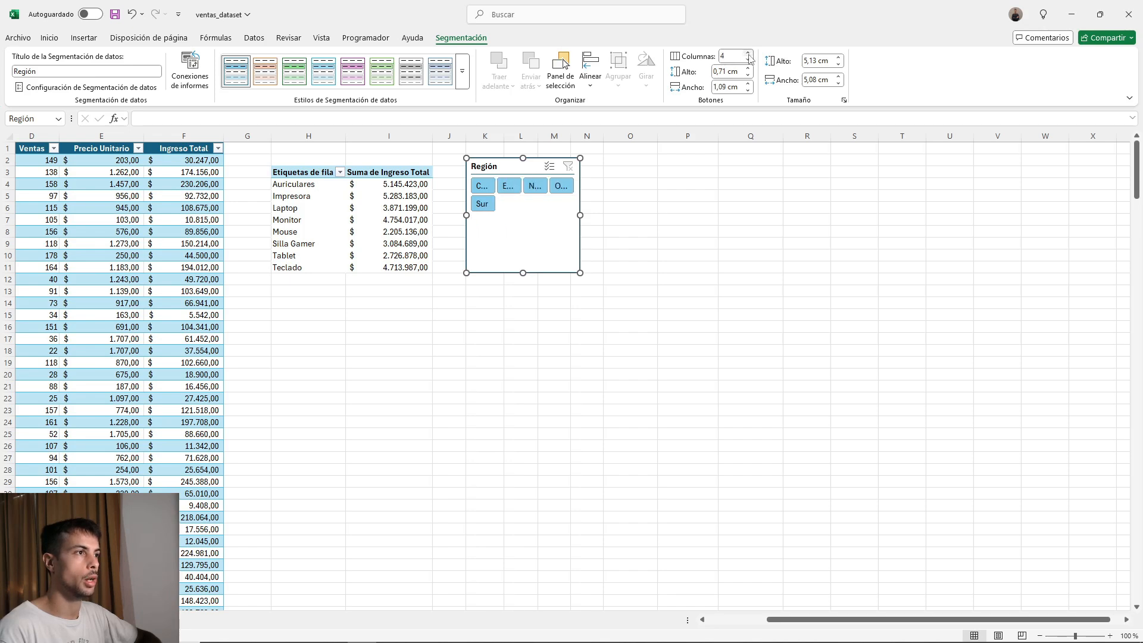
left_click(749, 53)
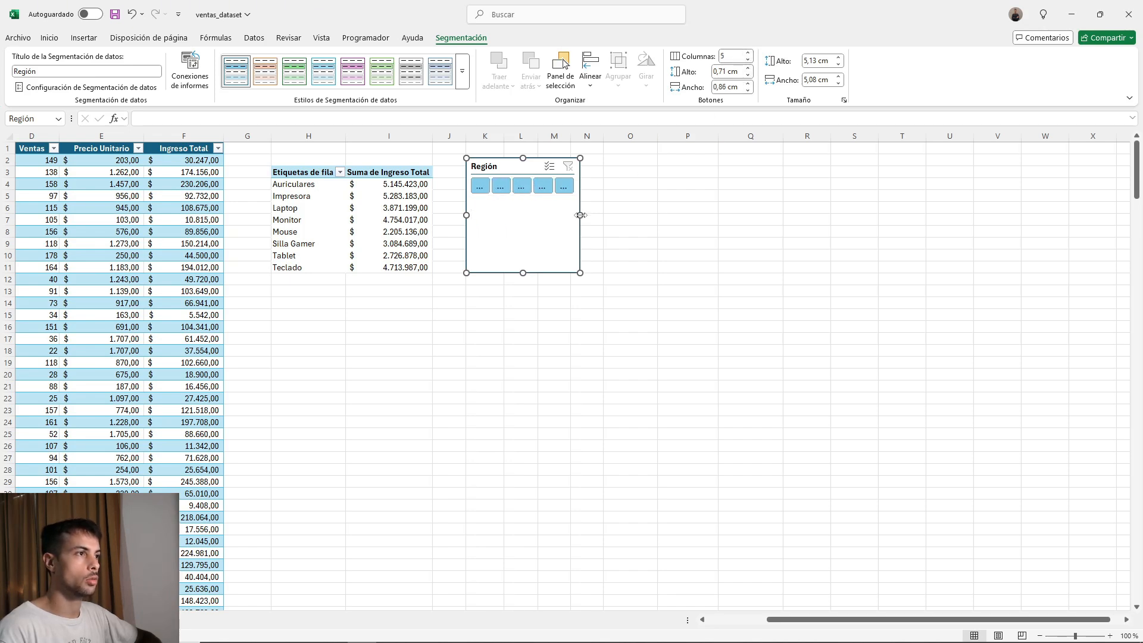
left_click_drag(580, 214, 720, 207)
left_click_drag(592, 272, 612, 157)
Filter the pivot table with the Región slicer by Centro, Este, Norte and Oeste, one region at a time.
left_click(486, 180)
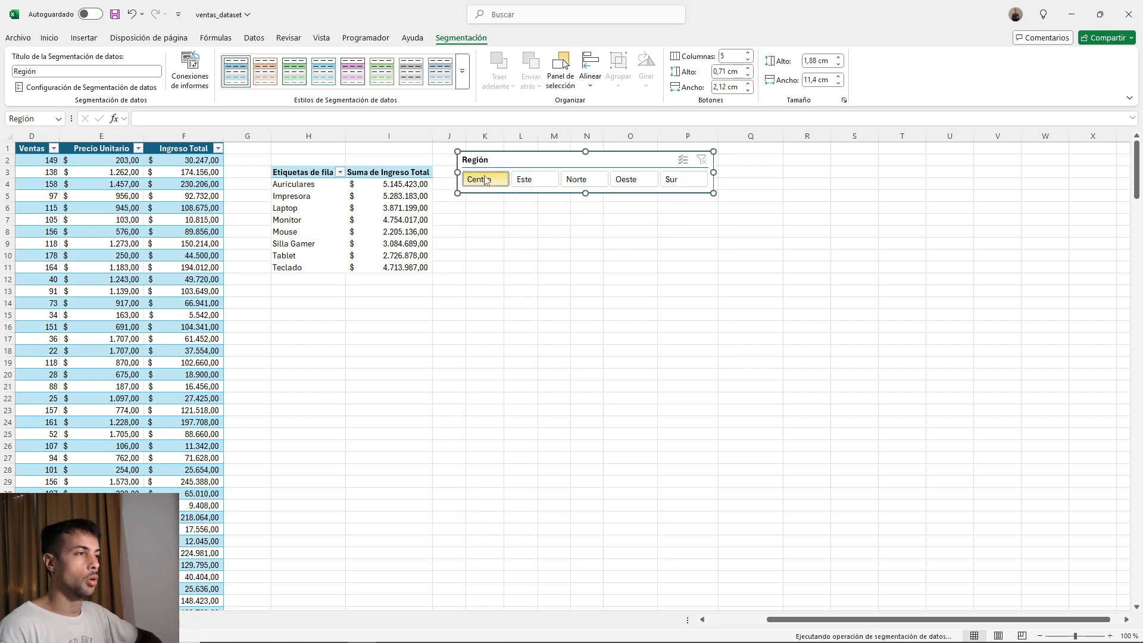
left_click(531, 180)
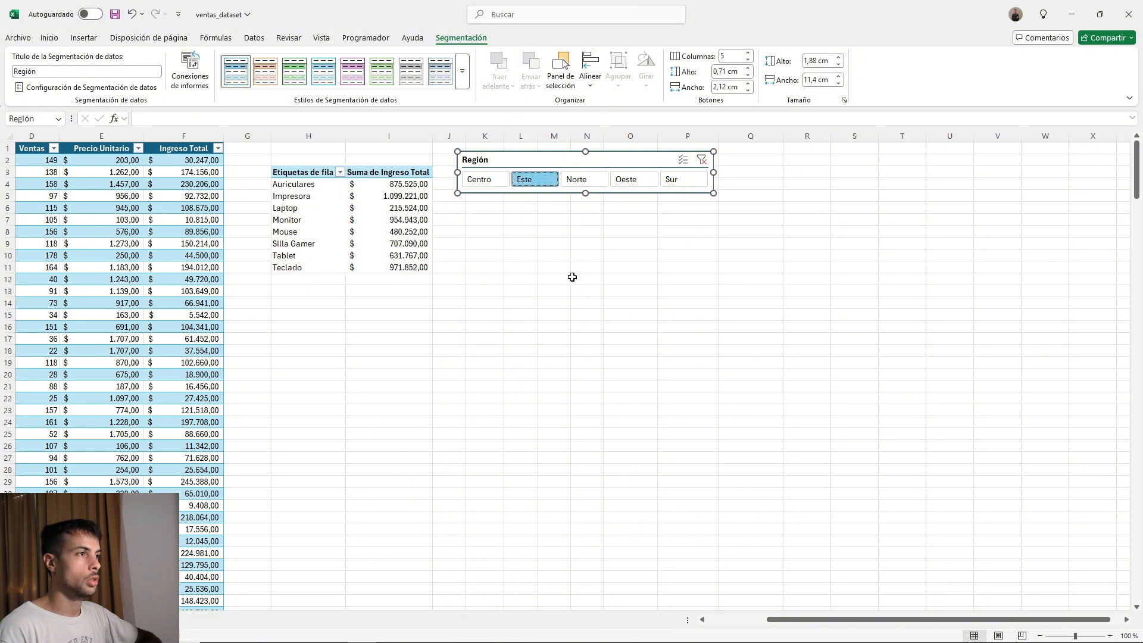
left_click(594, 181)
left_click(635, 181)
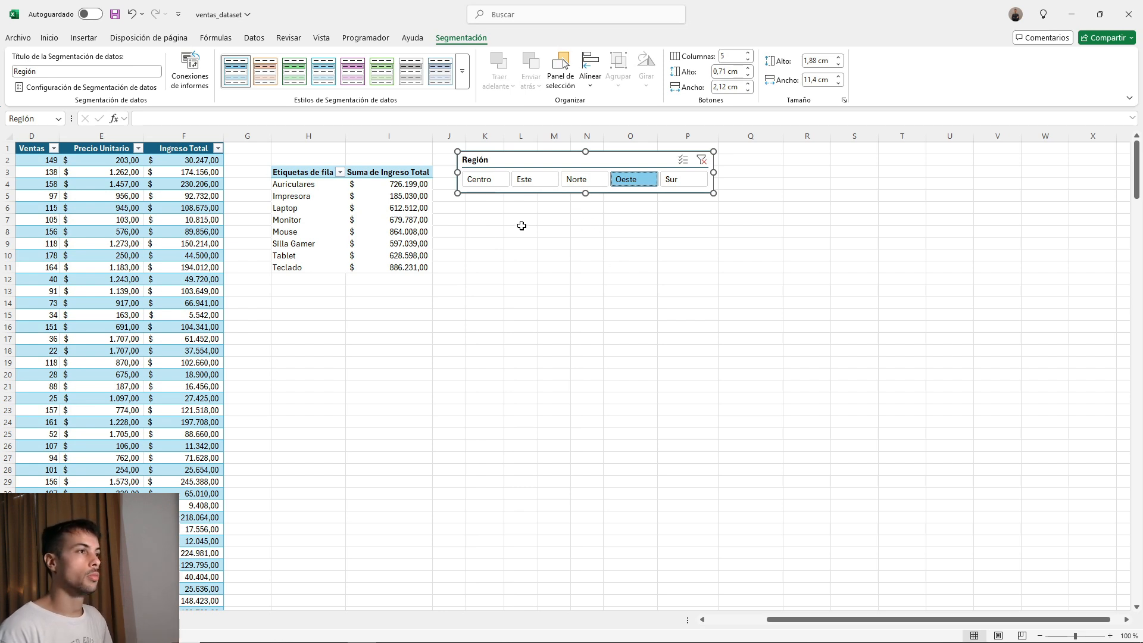
Add Centro and Norte to the slicer's Oeste selection, and clear the slicer filter.
left_click(480, 180, "ctrl")
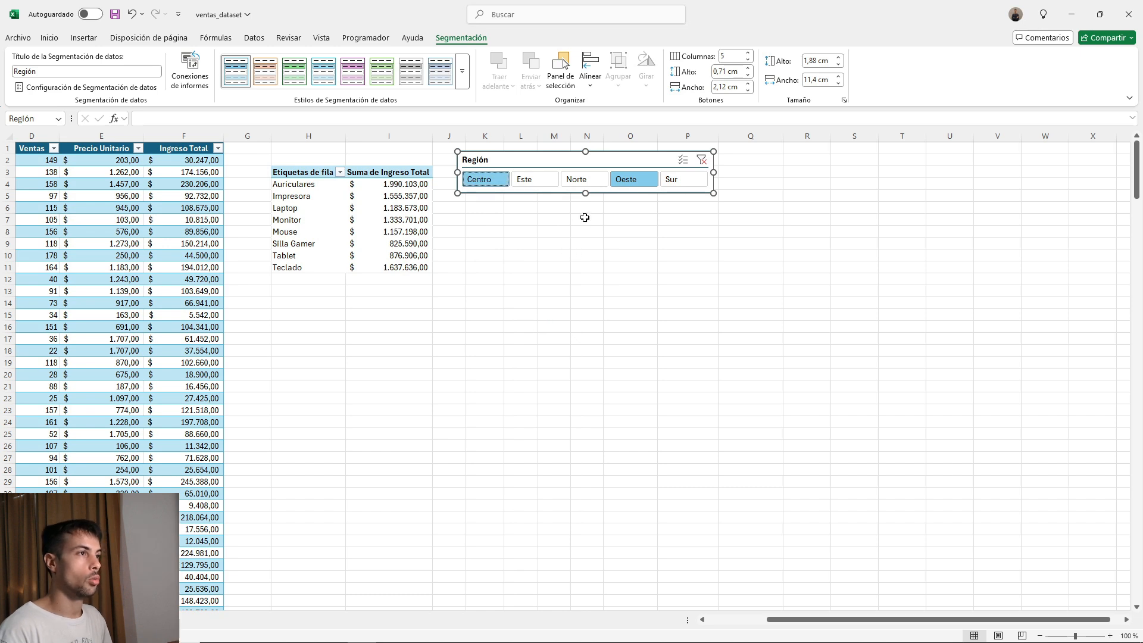
left_click(592, 183, "ctrl")
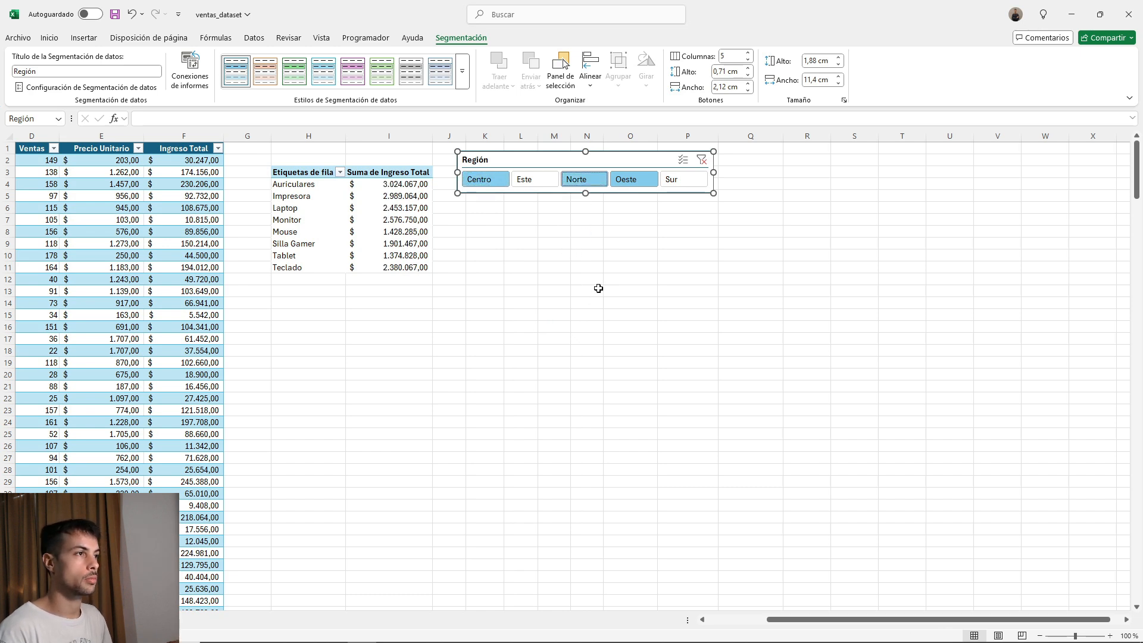
left_click(702, 161)
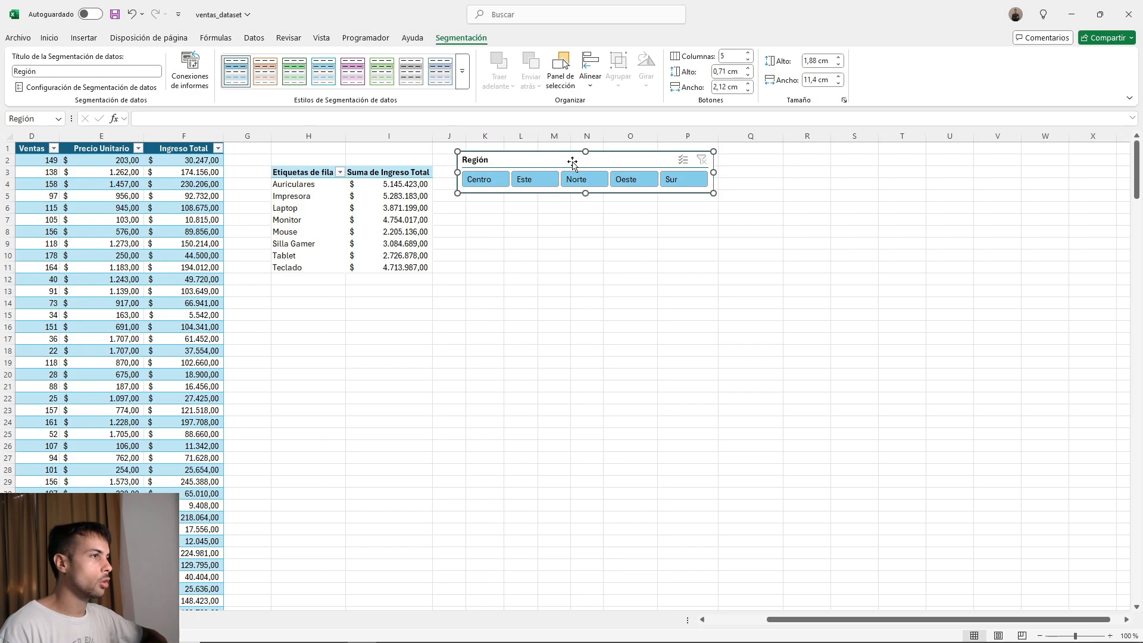
Move the Región slicer farther from the pivot table and add Región as a row field above Producto.
left_click_drag(586, 162, 694, 159)
left_click(375, 210)
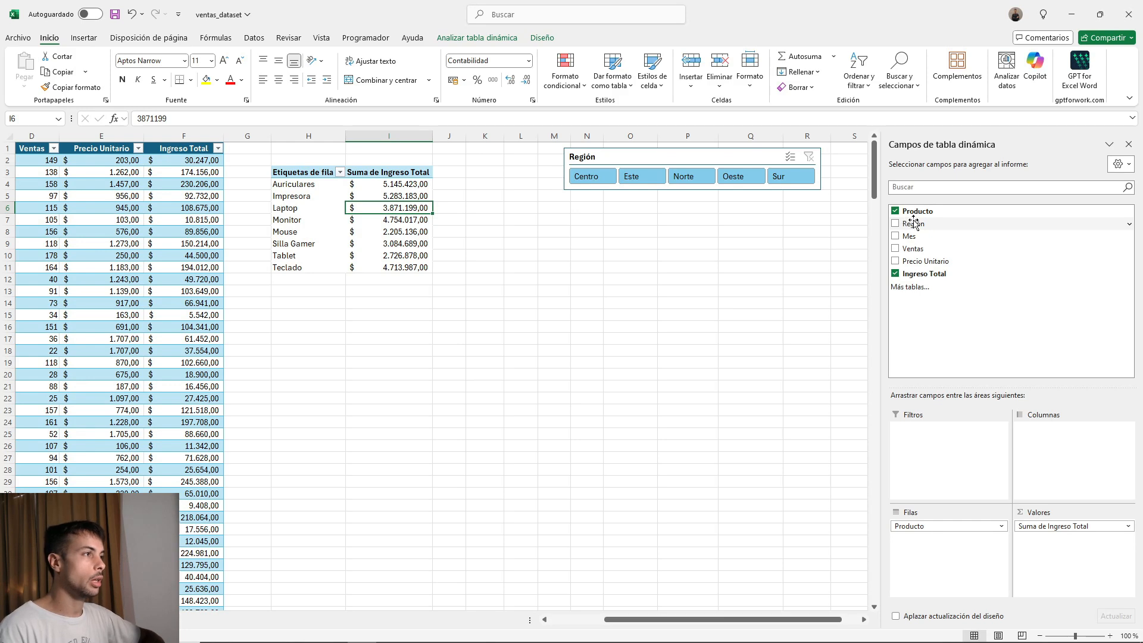
left_click_drag(918, 224, 924, 573)
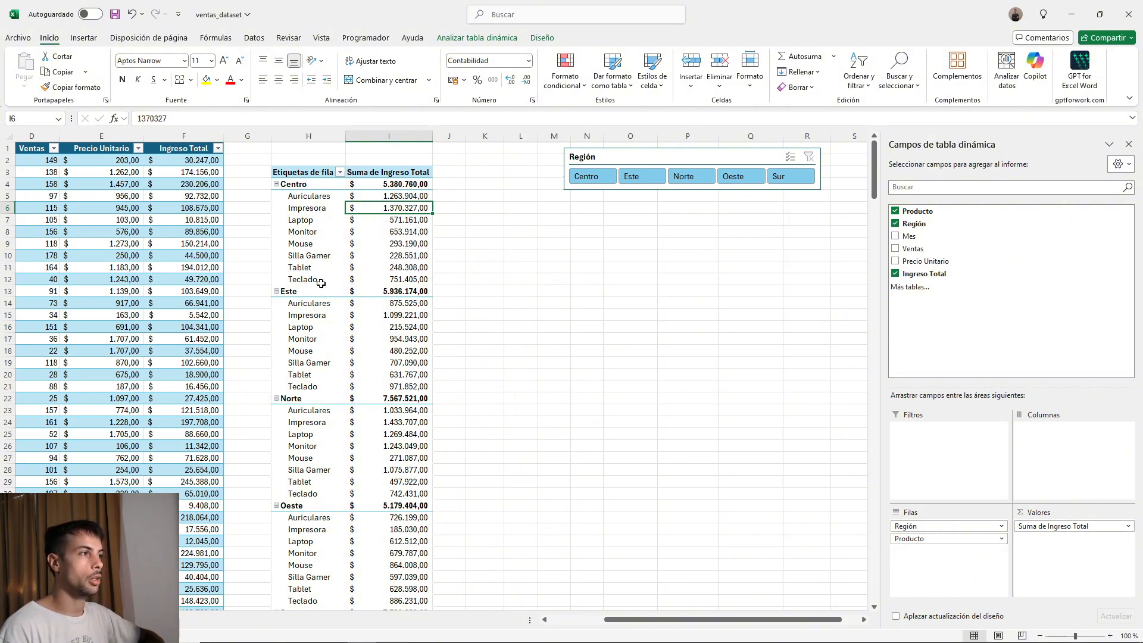
Change the pivot table's report layout to tabular format, with Región and Producto in separate columns.
left_click(307, 208)
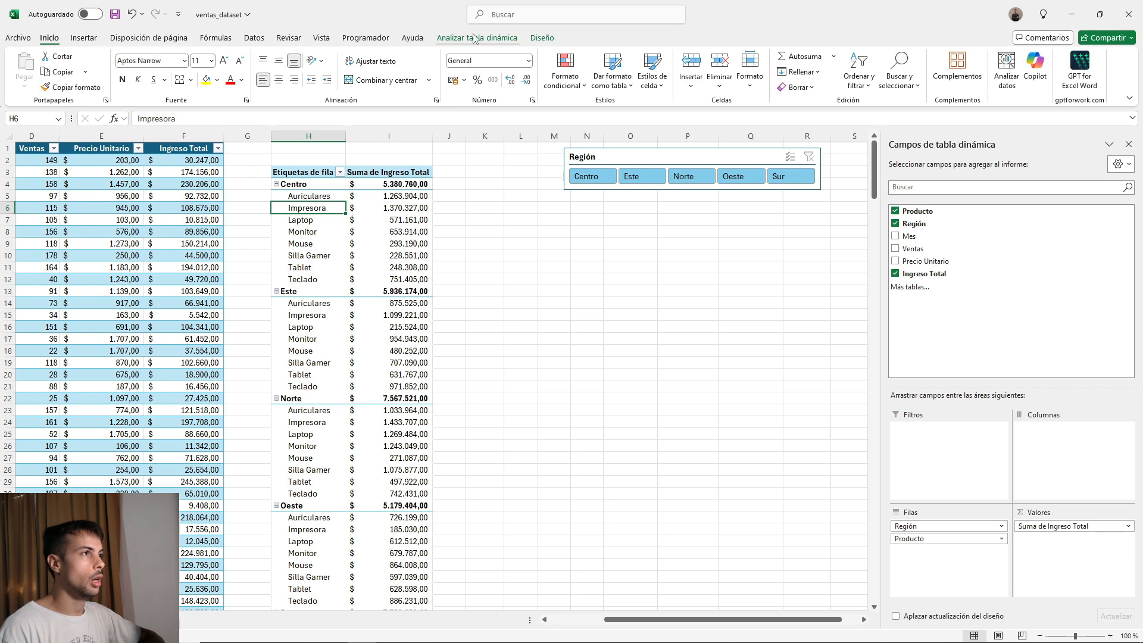
left_click(542, 38)
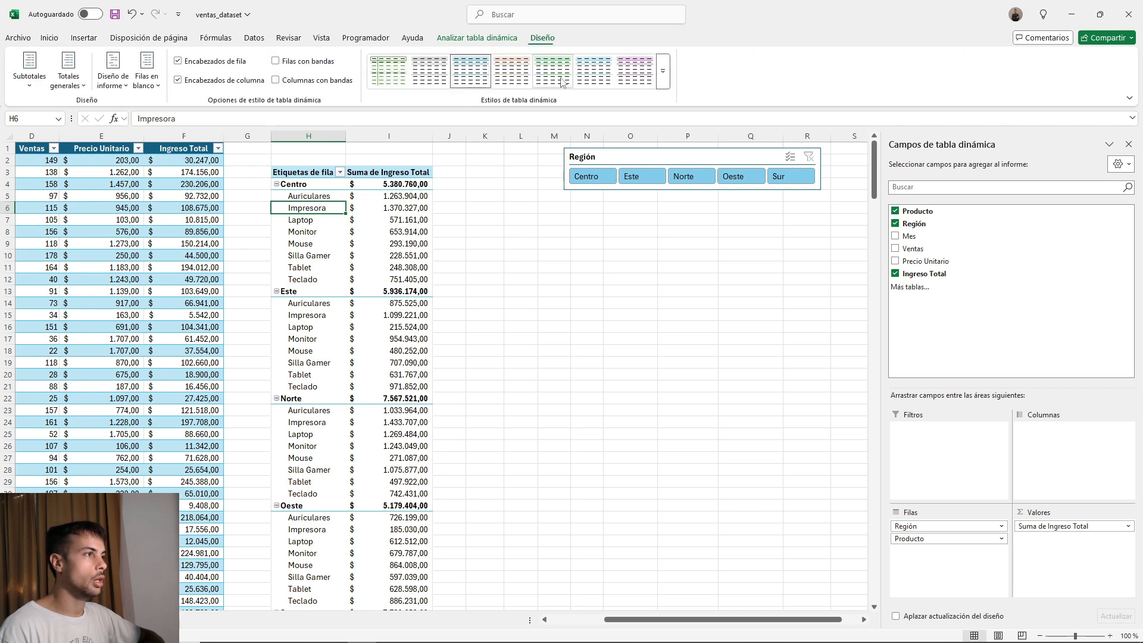
left_click(122, 87)
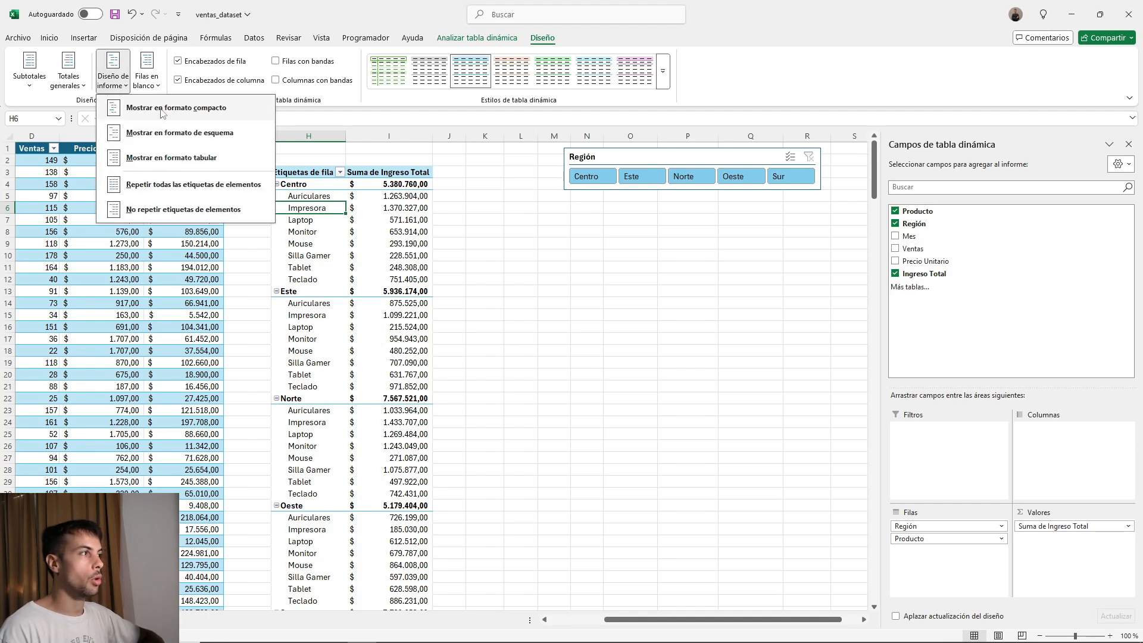
left_click(157, 161)
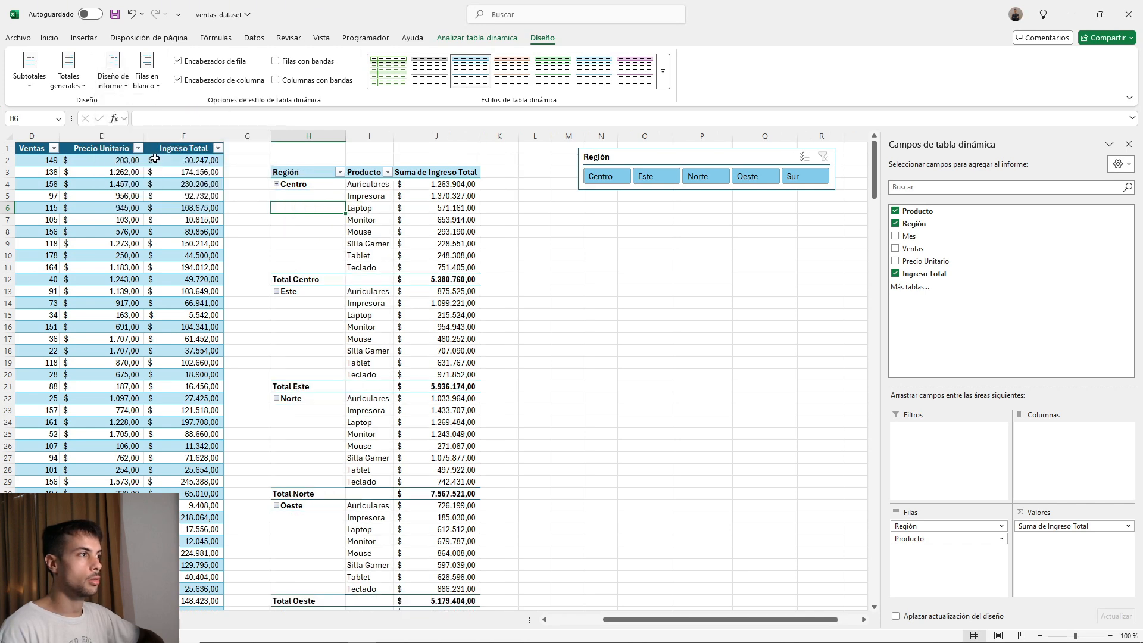
left_click(537, 283)
left_click(324, 222)
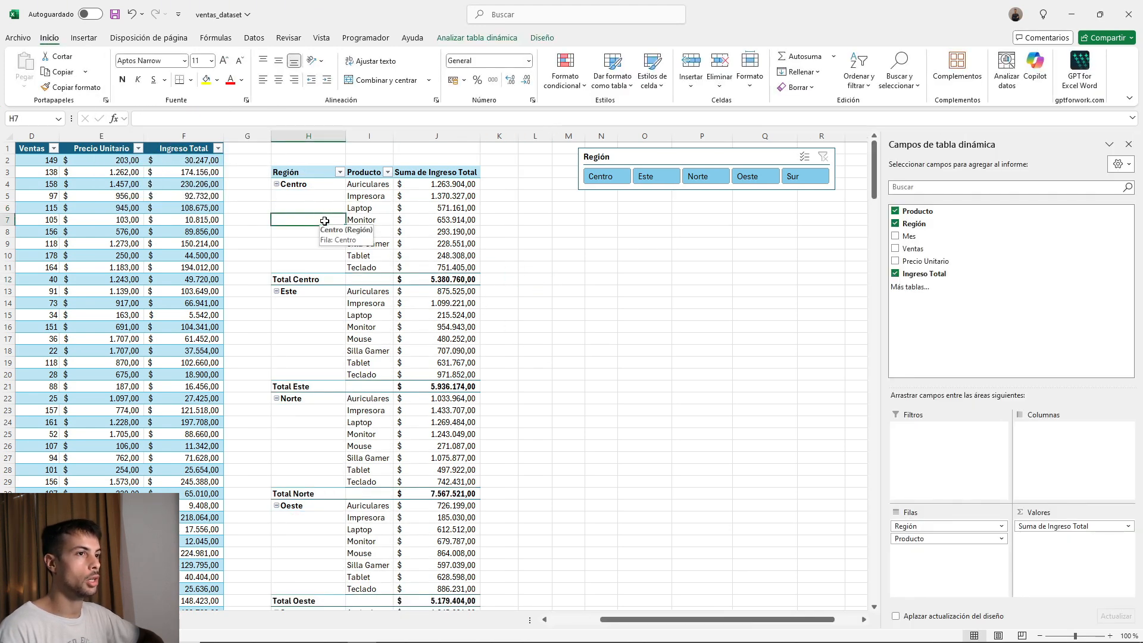
Delete the Región slicer from the worksheet.
left_click(632, 159)
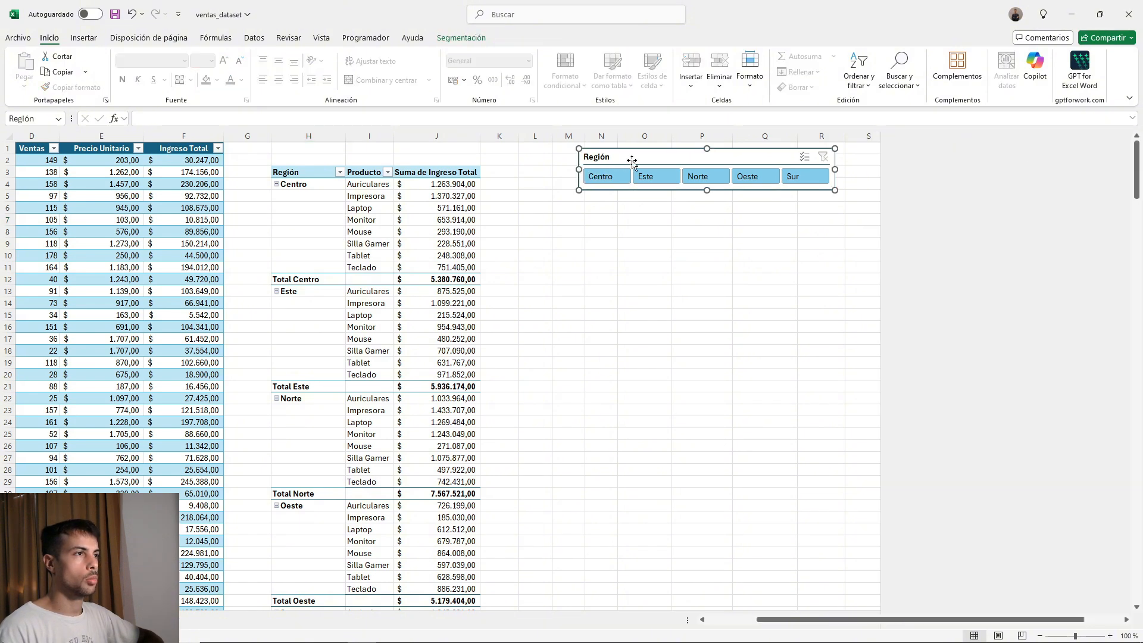
key("Delete")
left_click(380, 202)
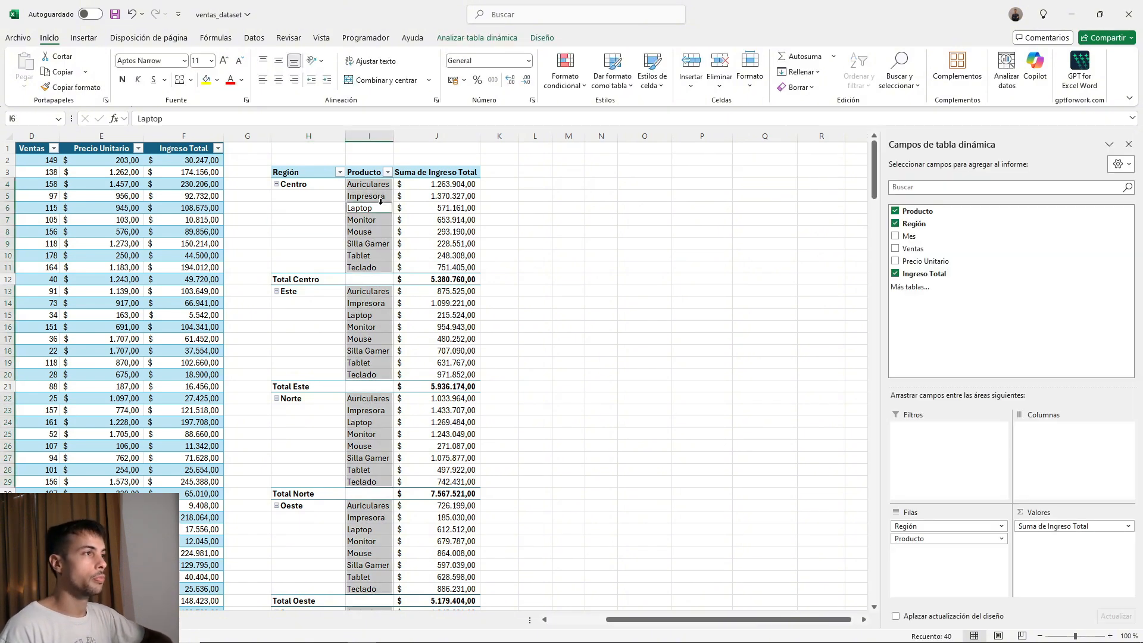
Add Mes as the pivot table's column field to break down Ingreso Total by month.
left_click(321, 209)
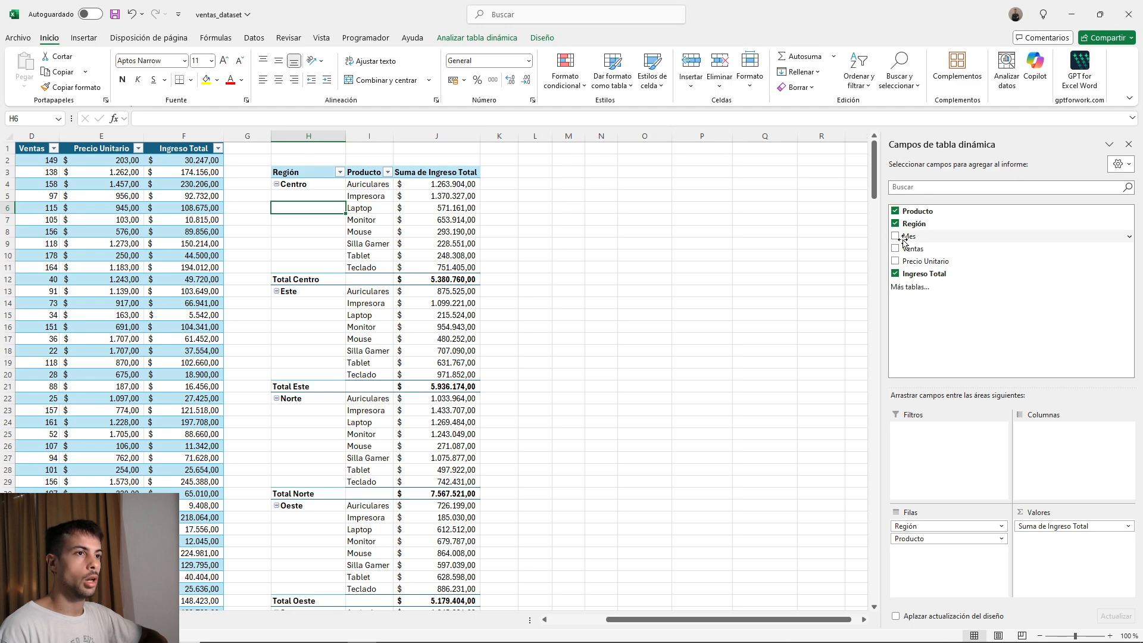
left_click_drag(904, 241, 1049, 441)
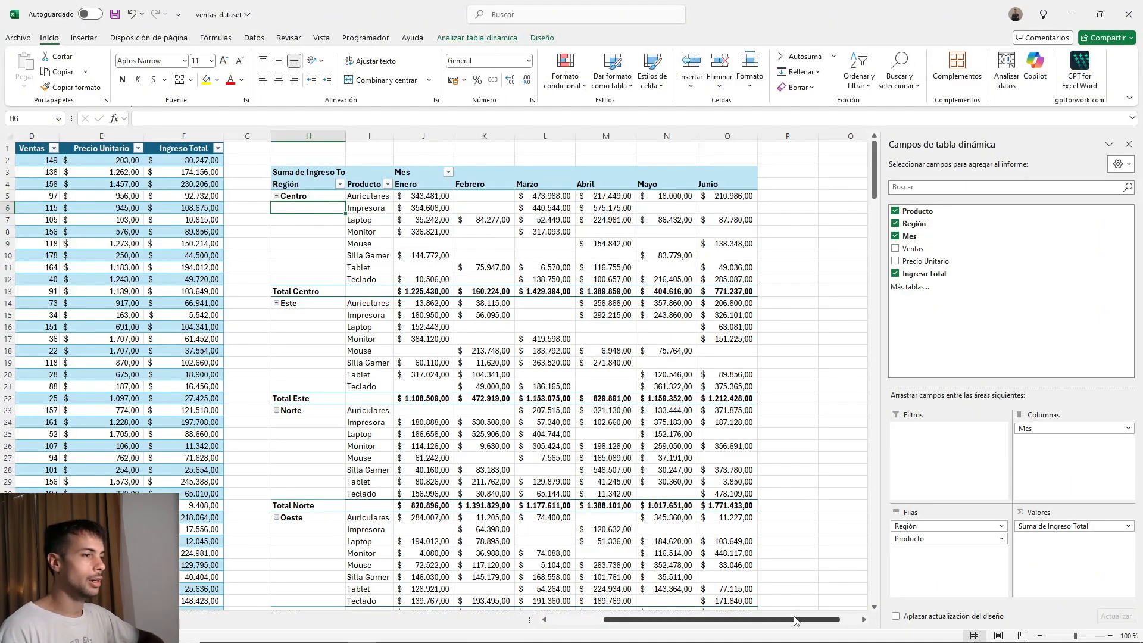
left_click_drag(791, 625, 795, 625)
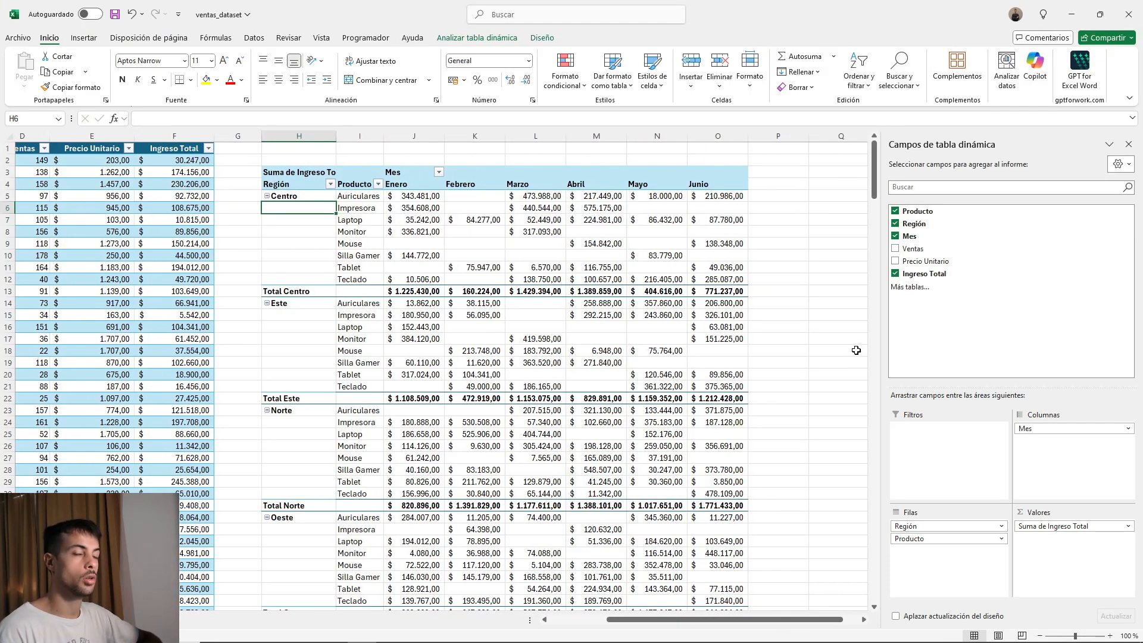
Reduce the pivot table to Producto rows with the sum of Ingreso Total, removing the Región and Mes fields.
left_click(896, 274)
left_click(895, 236)
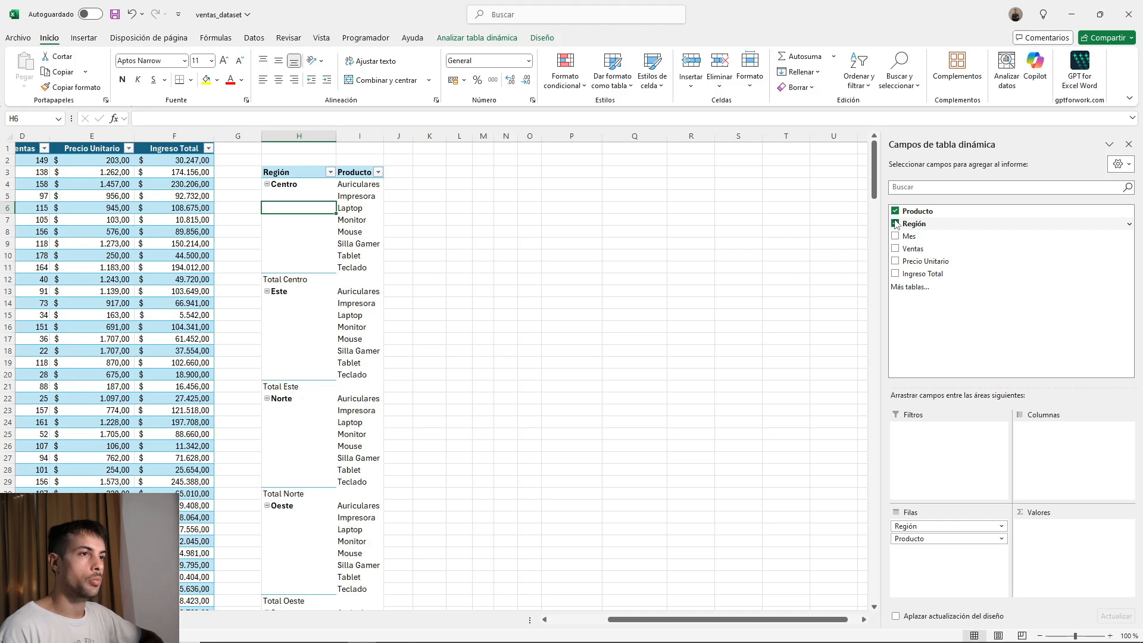
left_click(895, 224)
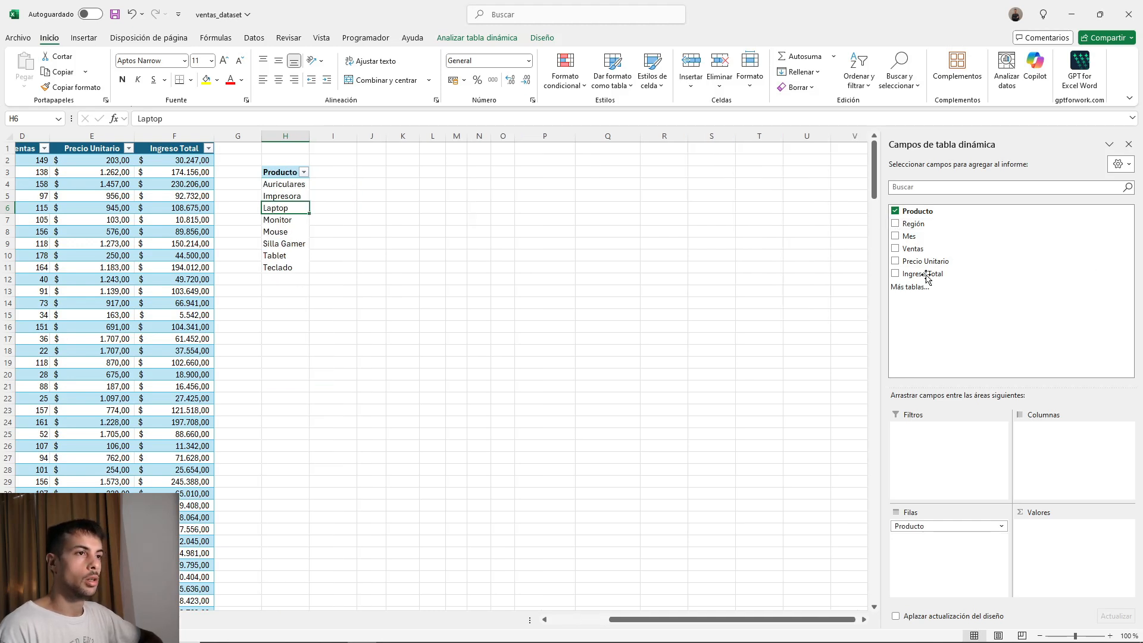
left_click_drag(921, 273, 1070, 531)
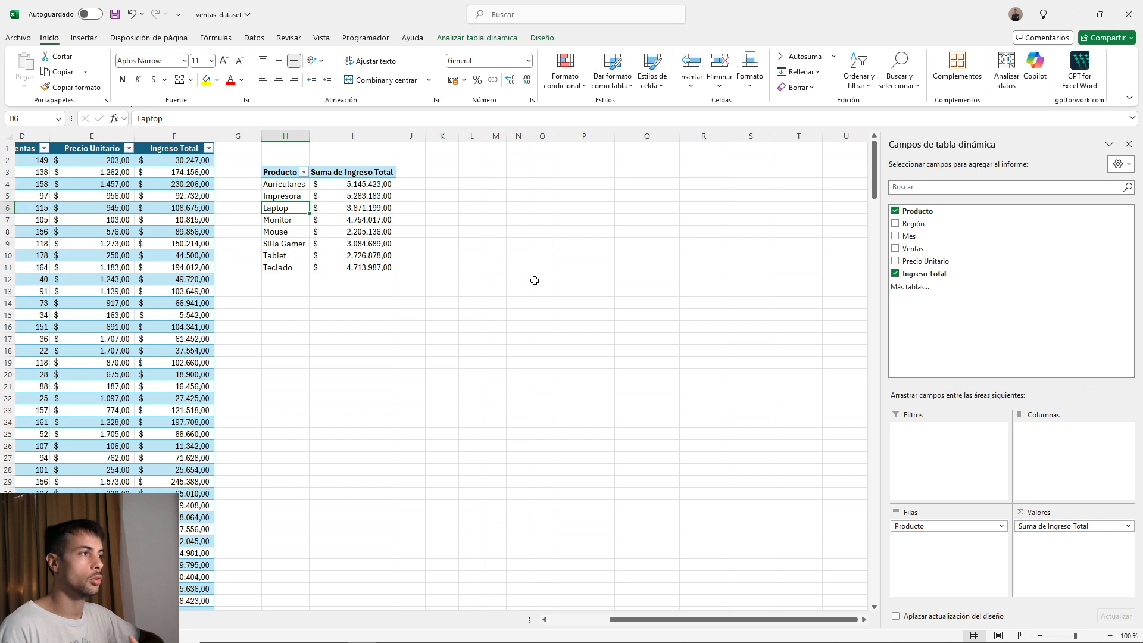
Insert a clustered column (Columnas agrupadas) pivot chart of Ingreso Total by Producto, after previewing the line, pie, bar, area and scatter types.
key("Right")
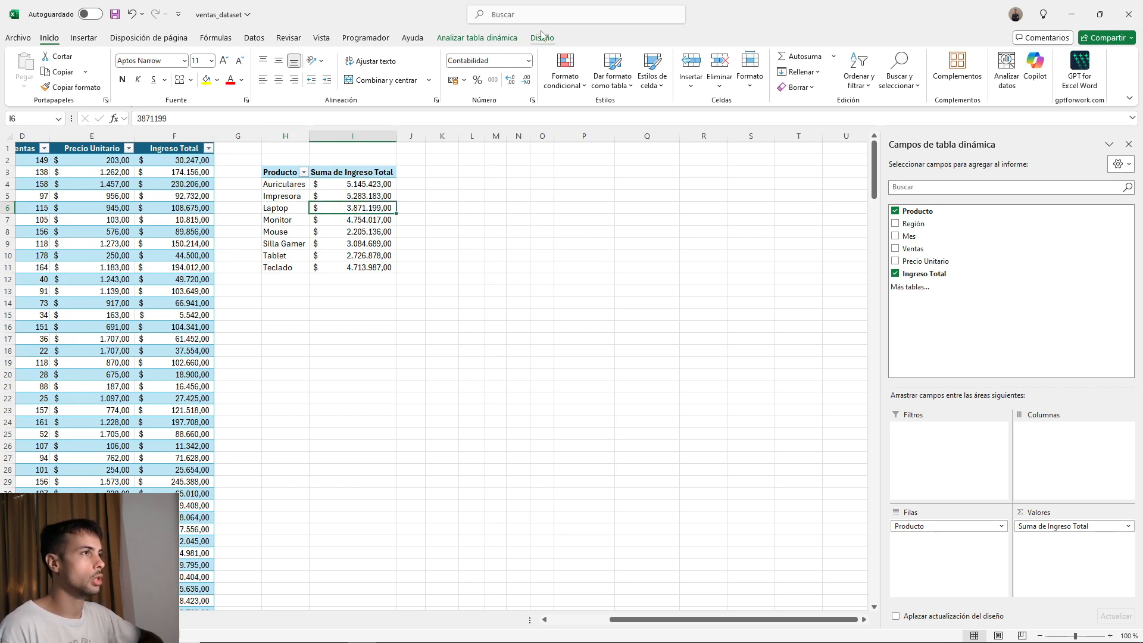
left_click(84, 37)
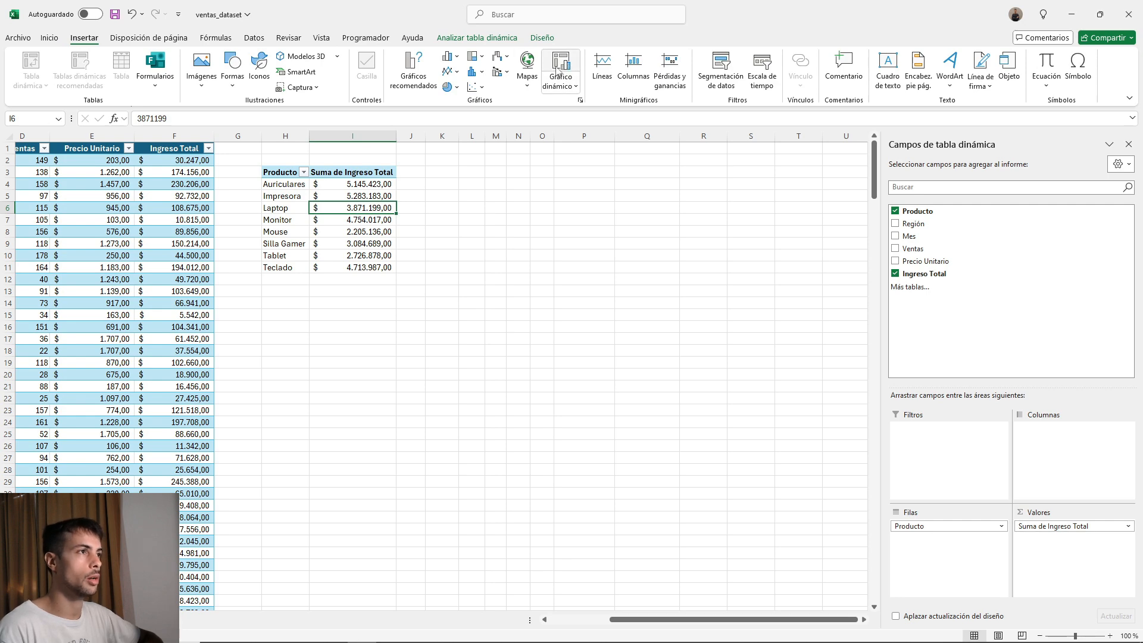
left_click(558, 70)
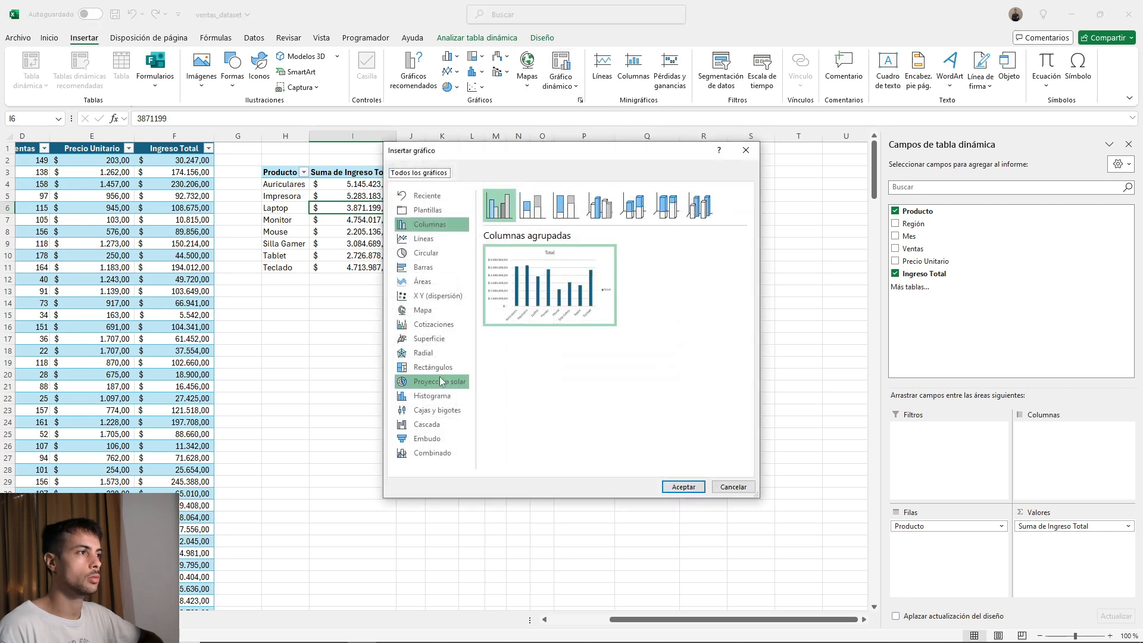
left_click(423, 239)
left_click(433, 256)
left_click(433, 268)
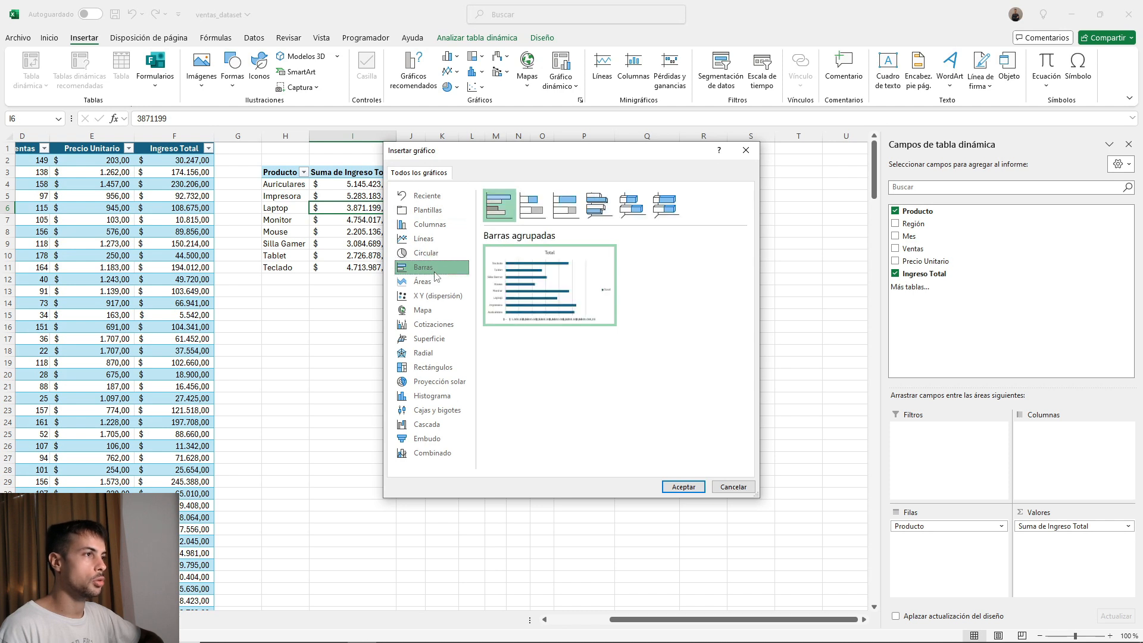
left_click(433, 282)
left_click(433, 298)
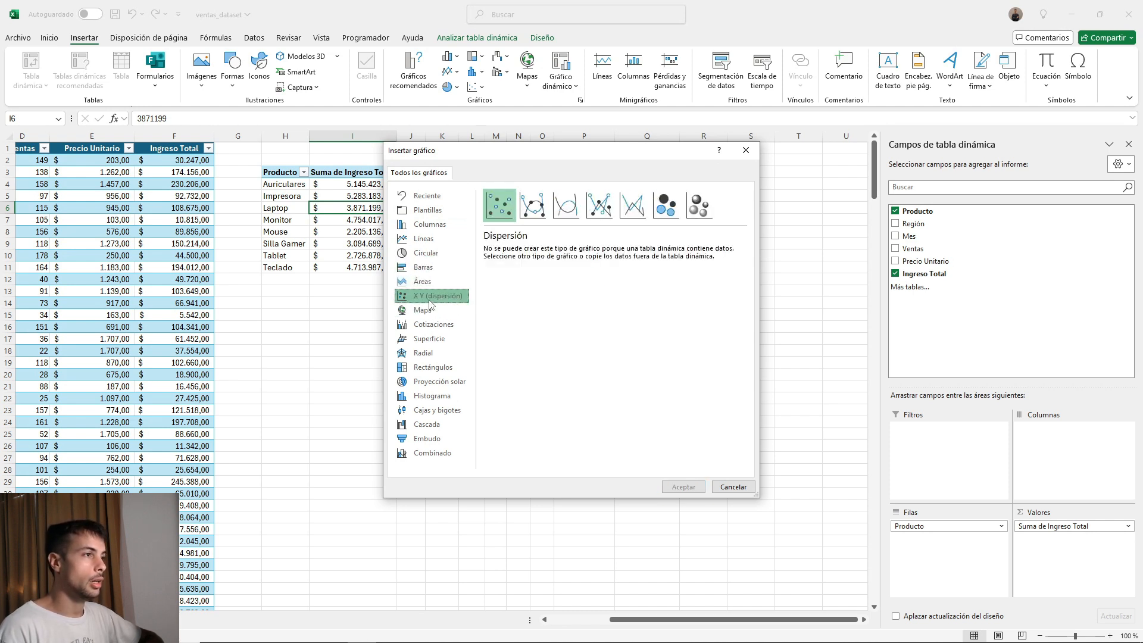
left_click(431, 230)
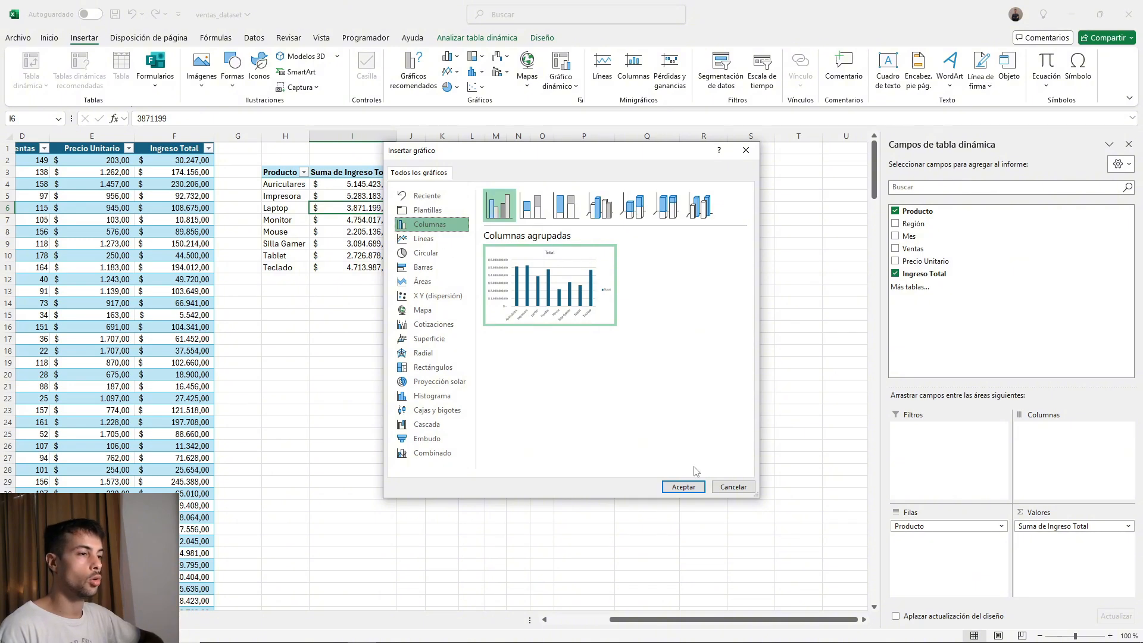
left_click(683, 487)
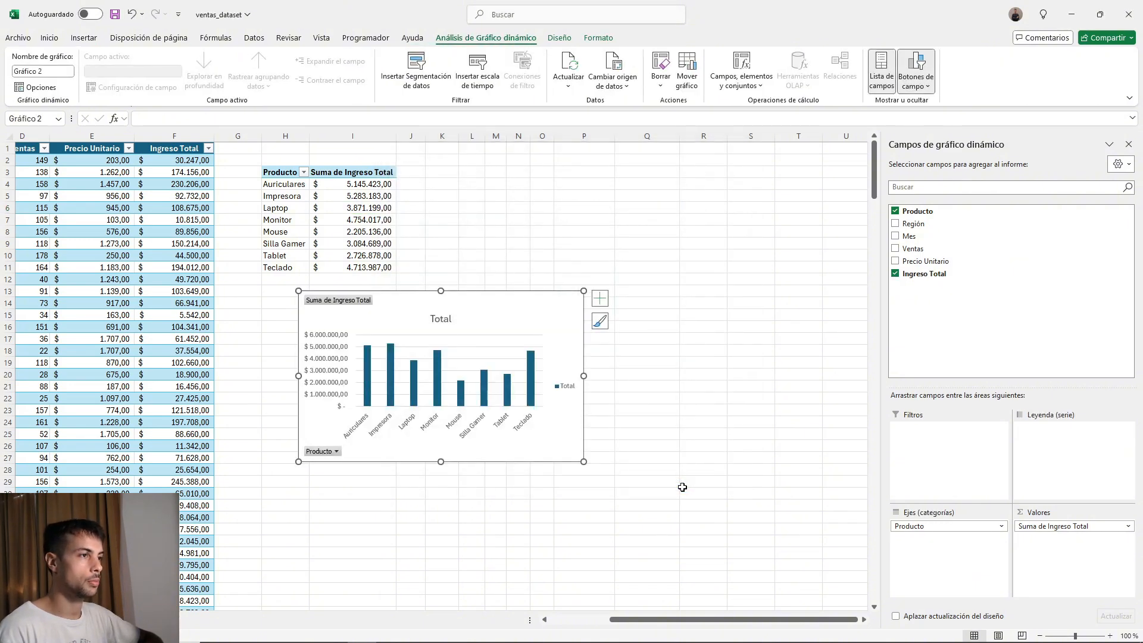
Move the column chart beside the Producto pivot table and widen it.
left_click_drag(461, 310, 595, 169)
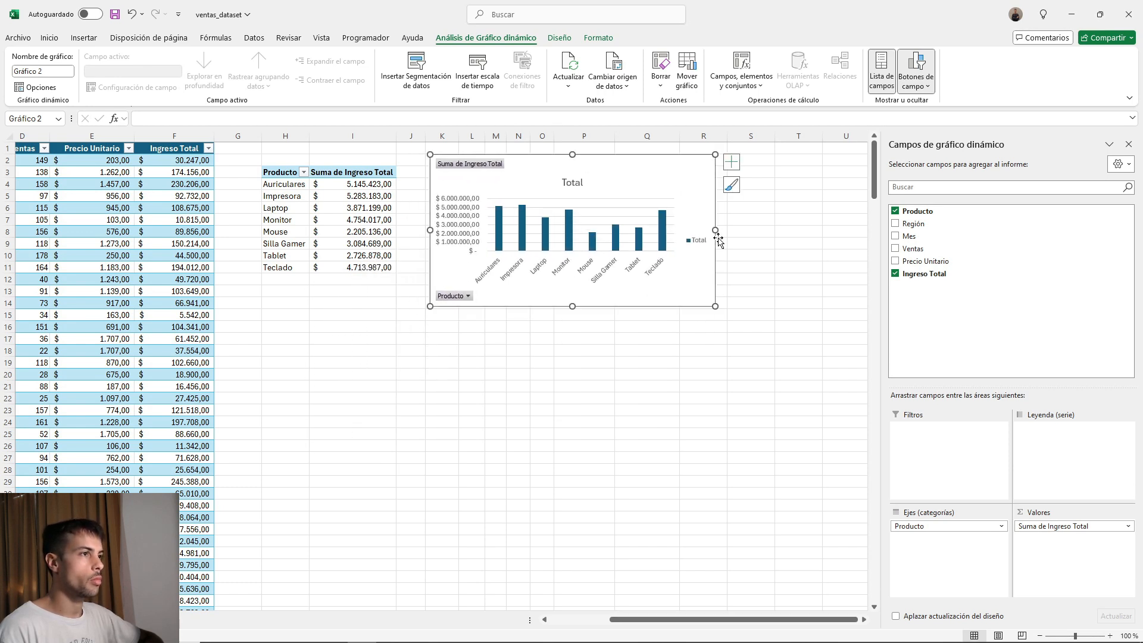
left_click_drag(715, 230, 757, 230)
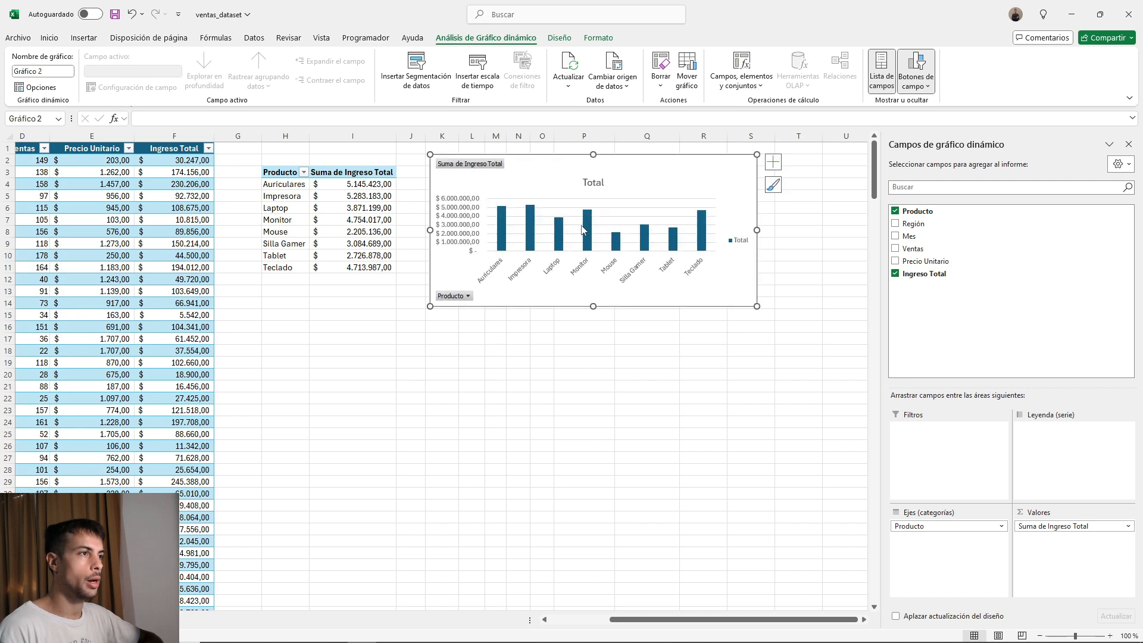
left_click_drag(625, 167, 646, 169)
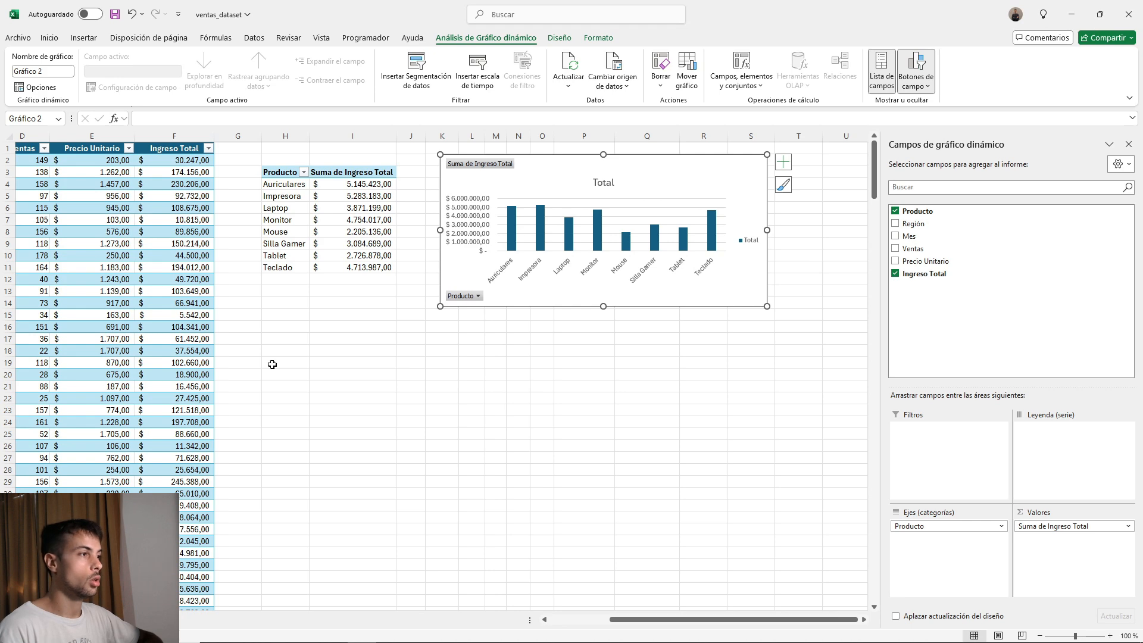
Create a second pivot table from the Ventas table at cell H17 of the existing worksheet.
left_click(292, 339)
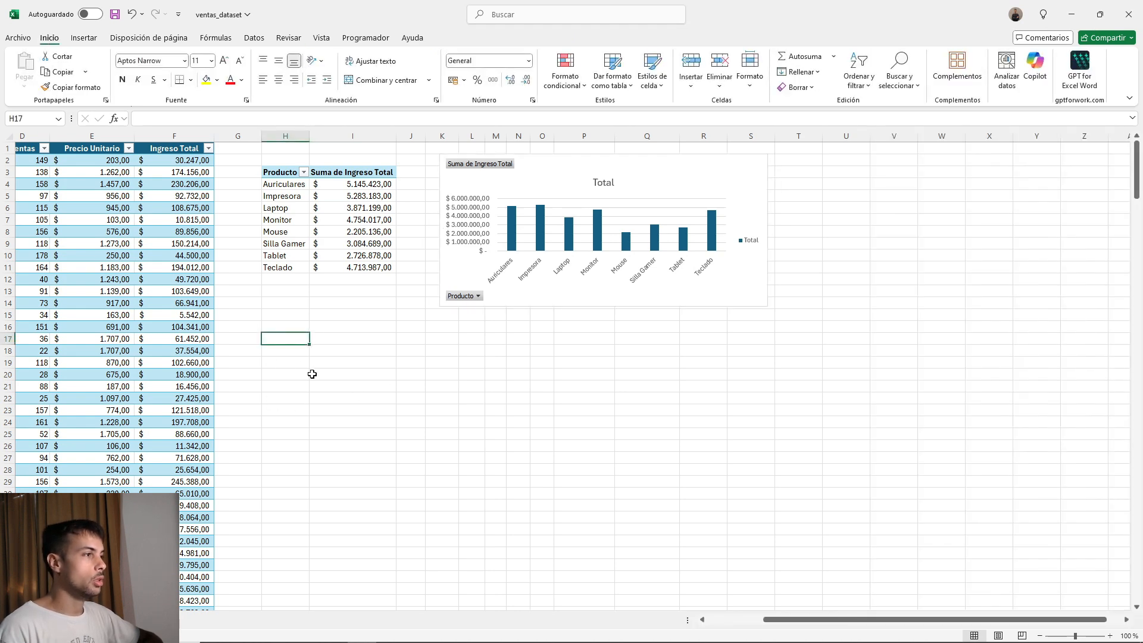
left_click(84, 38)
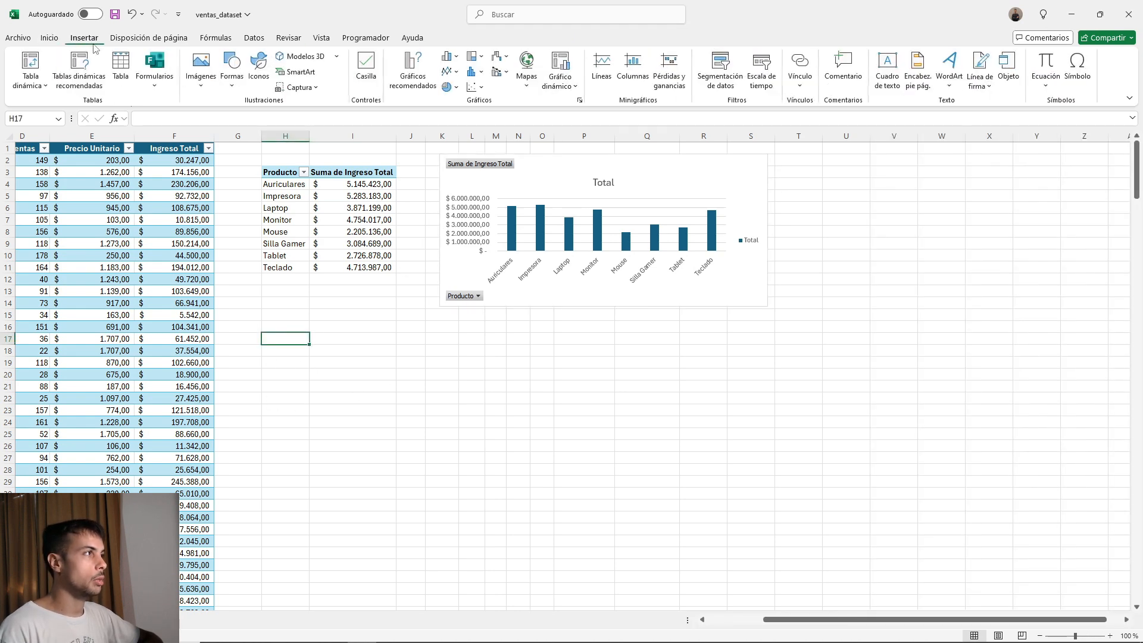
left_click(30, 62)
type("V")
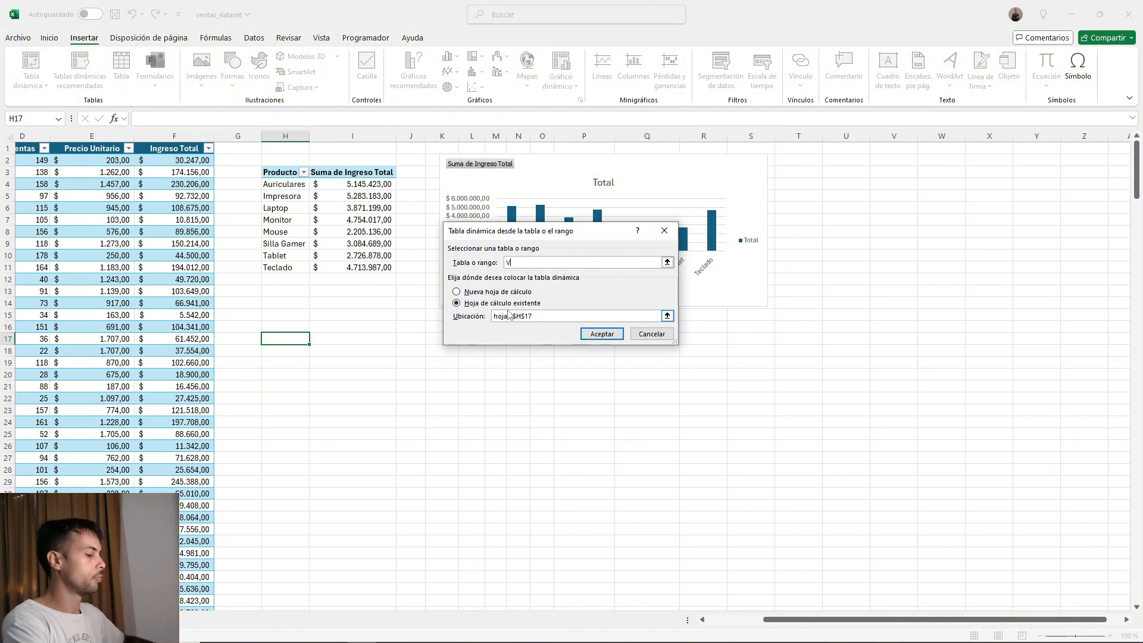
type("entas")
key("Return")
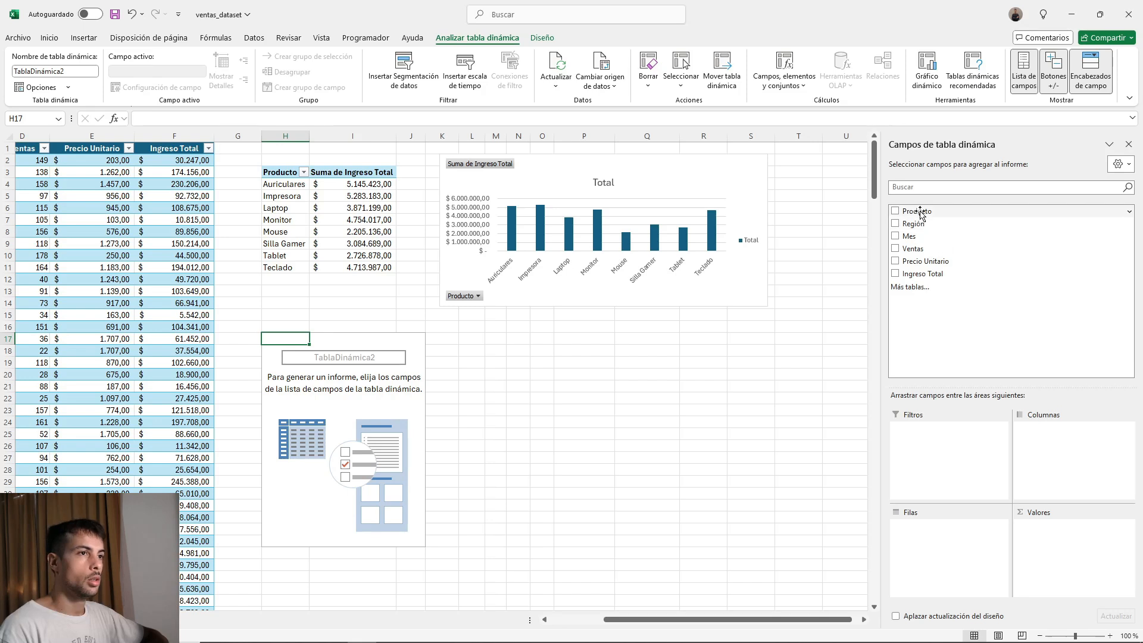
Lay out the second pivot table with Producto as rows, Mes as columns and the sum of Ingreso Total as values.
left_click_drag(922, 211, 988, 554)
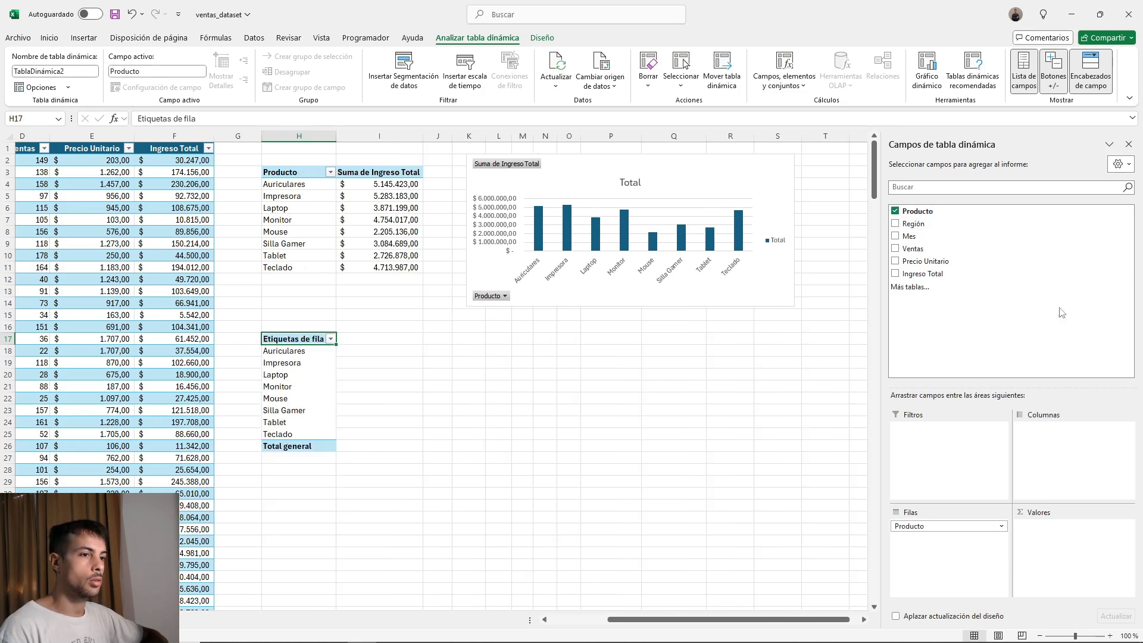
left_click_drag(923, 273, 1047, 536)
left_click_drag(914, 239, 1094, 475)
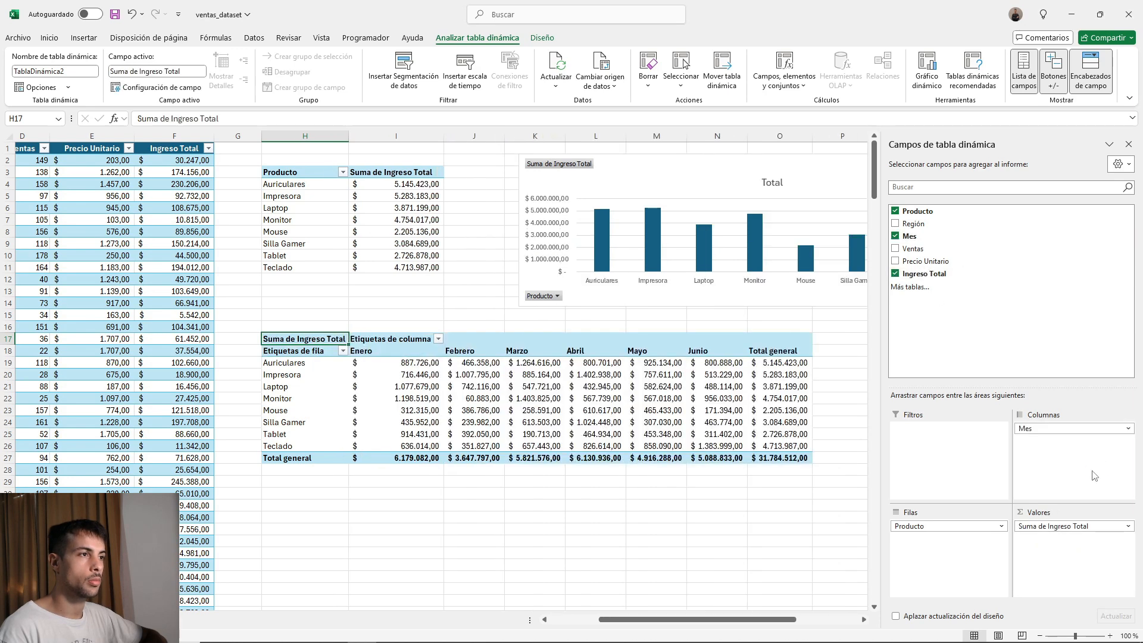
Hide the field list and insert a Líneas pivot chart based on the second pivot table.
left_click_drag(735, 619, 763, 619)
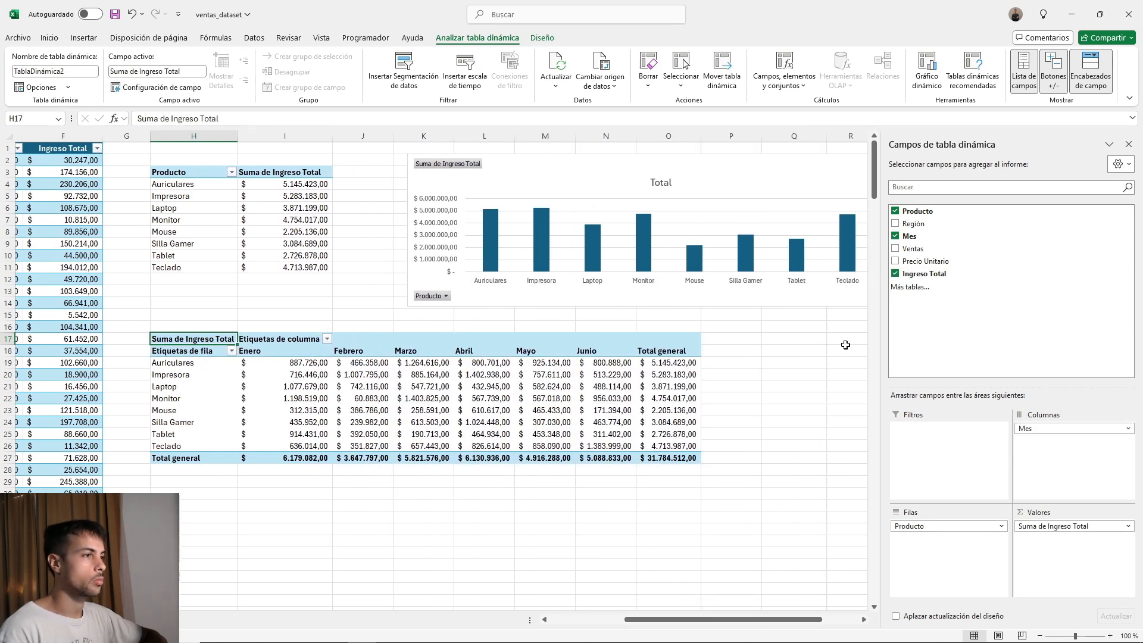
left_click(1129, 145)
left_click(290, 375)
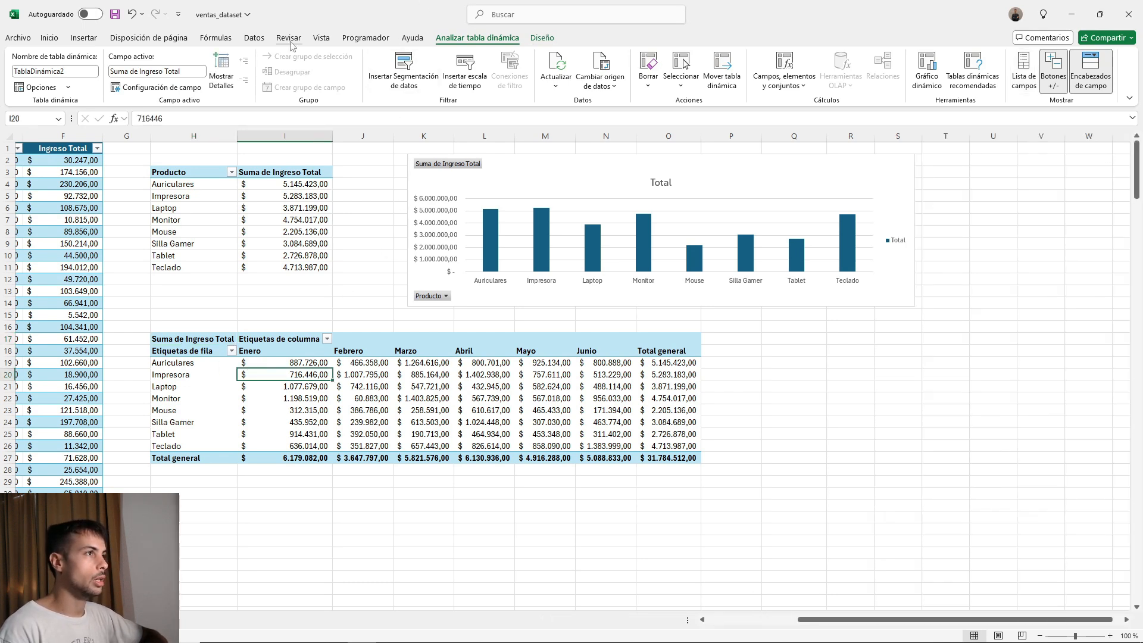
left_click(79, 39)
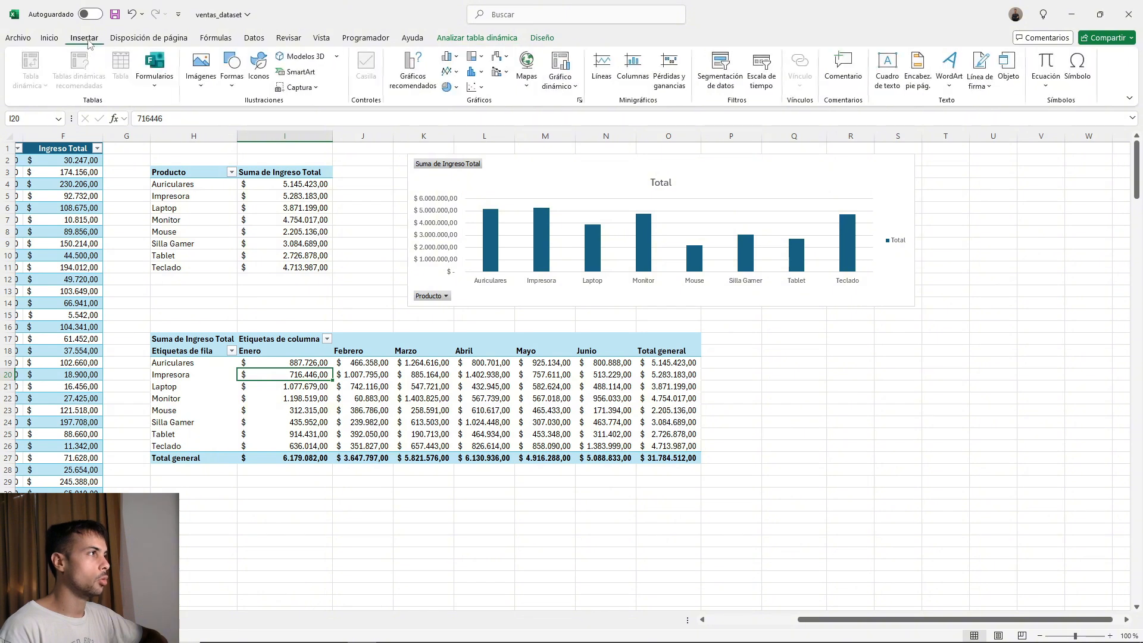
left_click(561, 63)
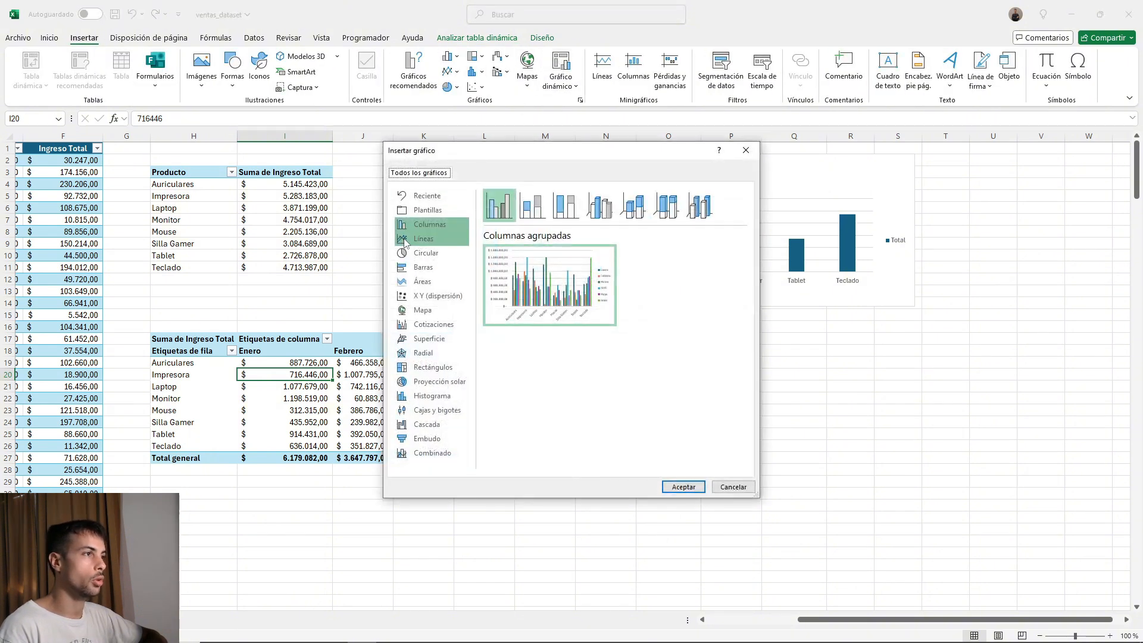
left_click_drag(576, 162, 588, 172)
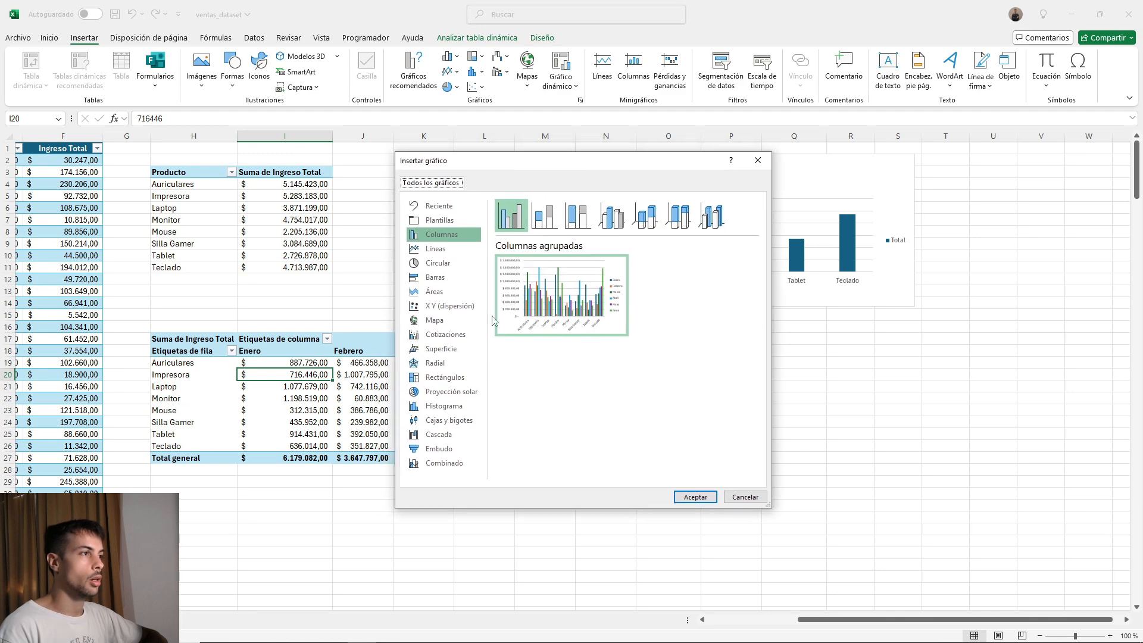
left_click(435, 248)
mouse_move(595, 333)
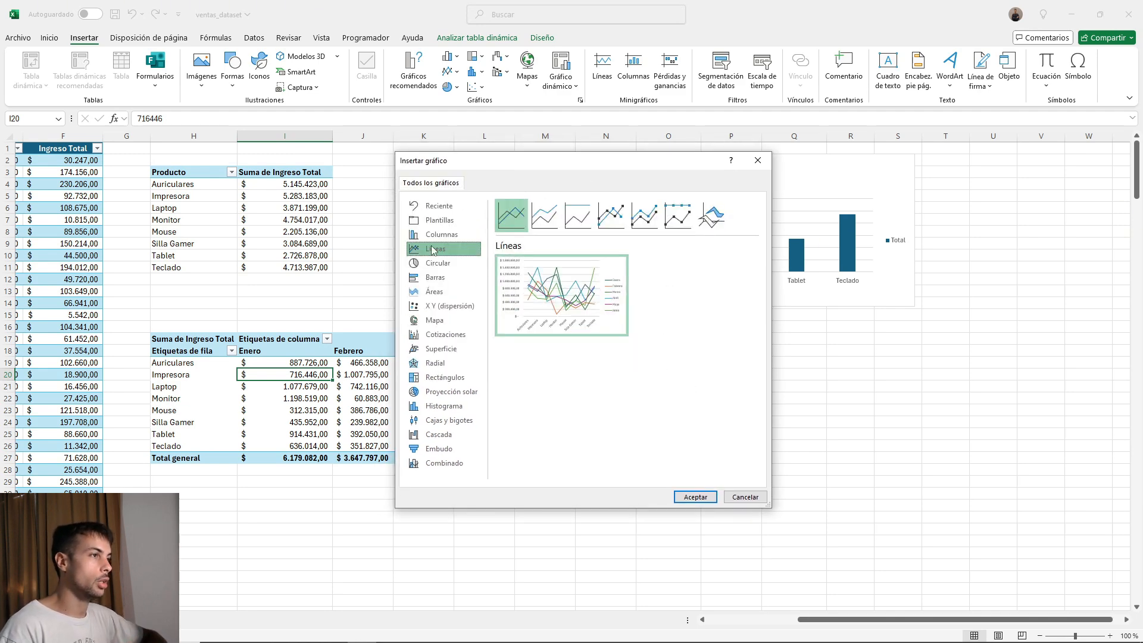
left_click(690, 497)
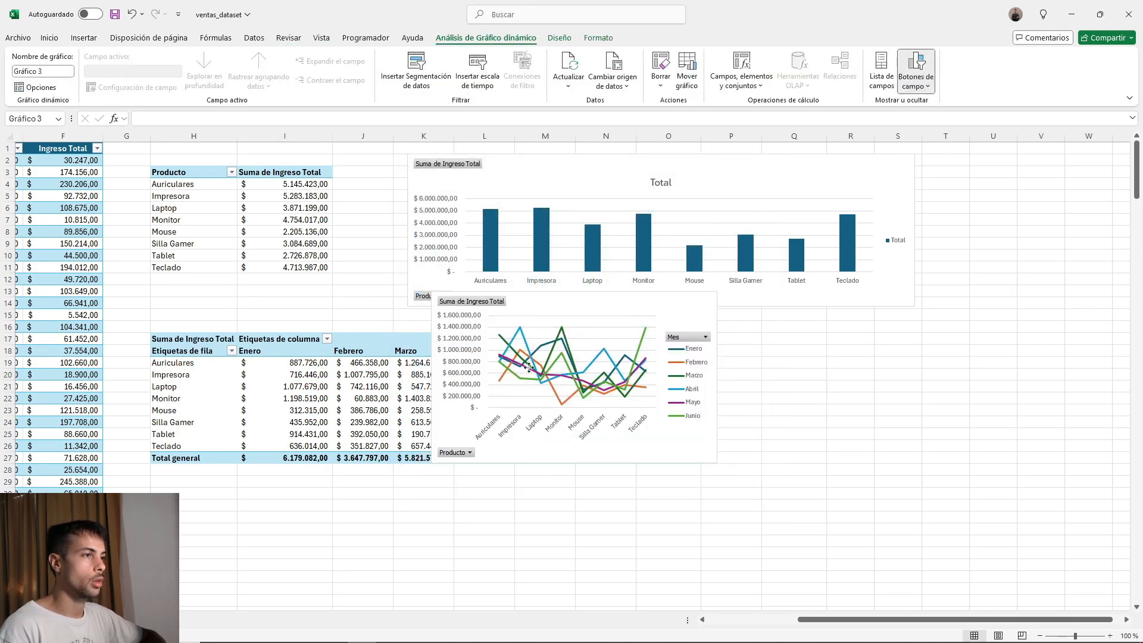
Place the line chart directly below the monthly pivot table and widen it to roughly the table's width.
left_click_drag(592, 316, 414, 487)
scroll(414, 487, "down", 1)
scroll(410, 456, "down", 1)
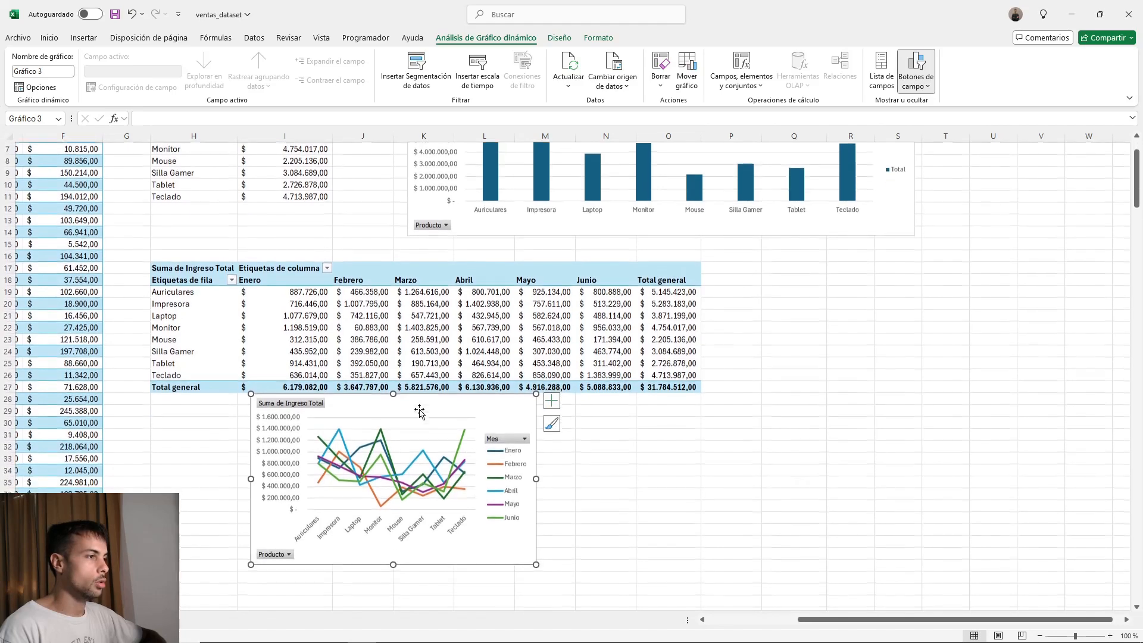
left_click_drag(413, 411, 353, 418)
left_click_drag(481, 489, 766, 488)
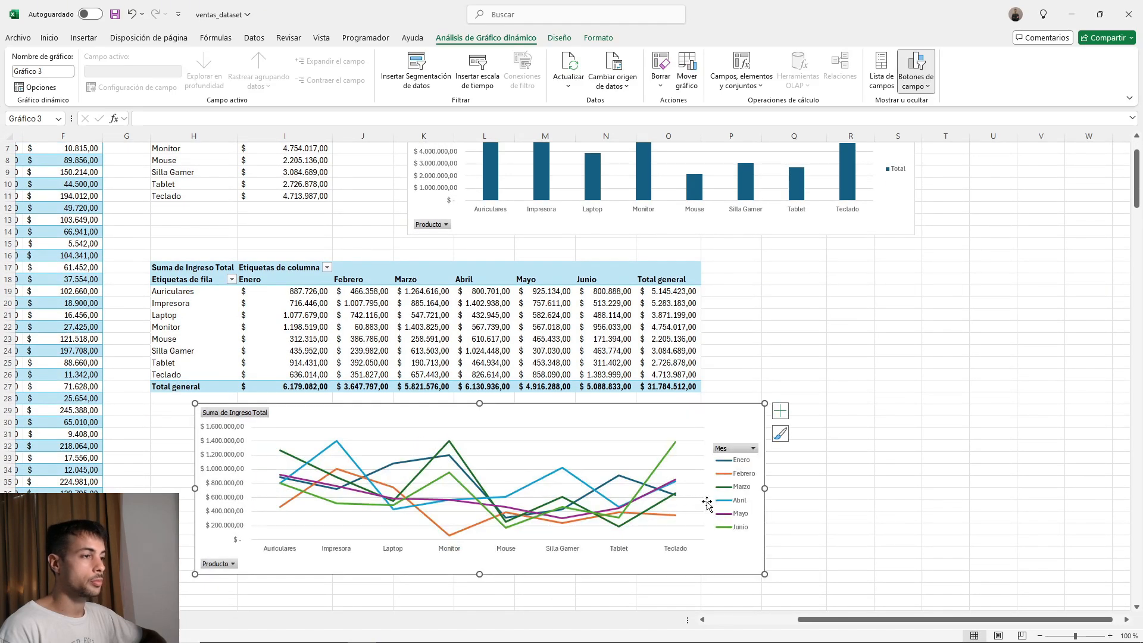
left_click_drag(641, 415, 627, 416)
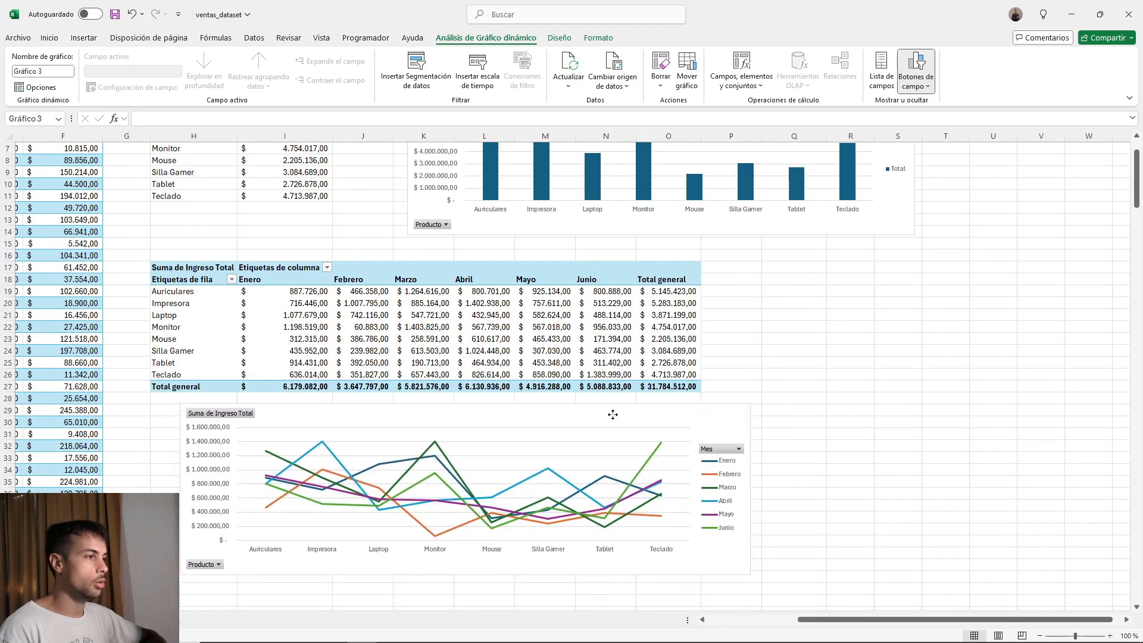
Examine the Febrero and Enero series in the line chart across the products.
left_click(335, 464)
left_click(332, 476)
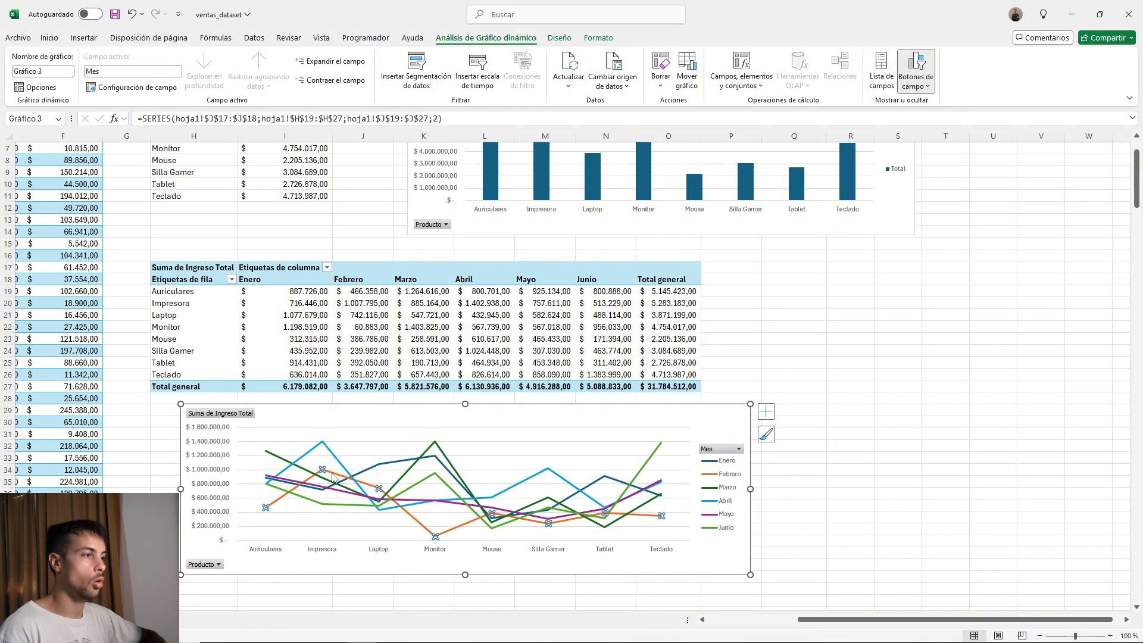
left_click(396, 464)
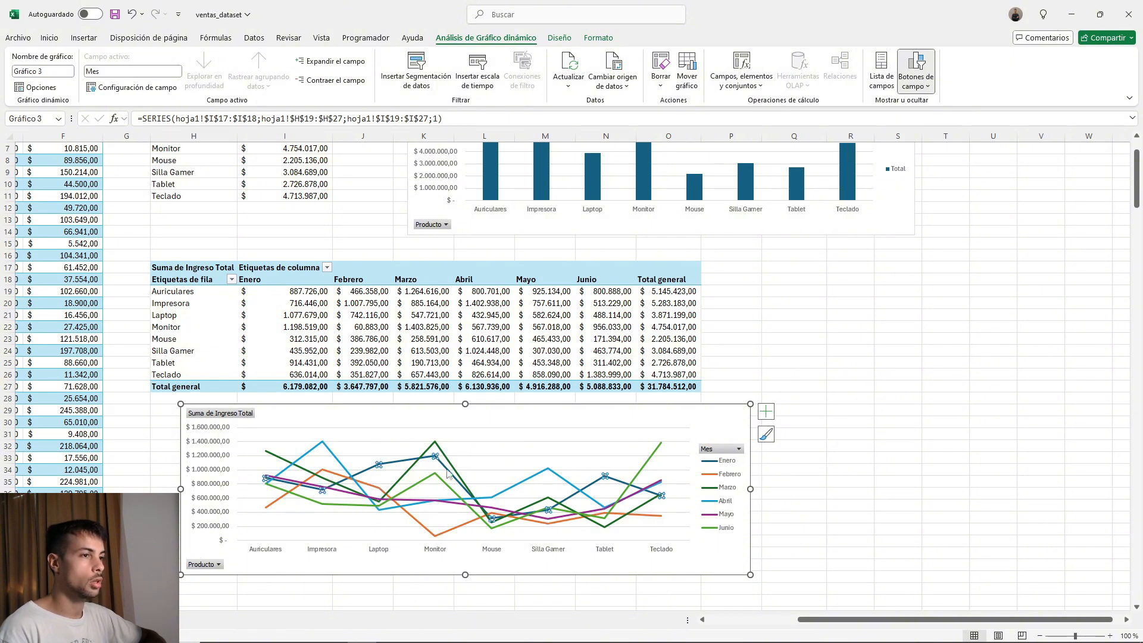
left_click(533, 479)
left_click(450, 537)
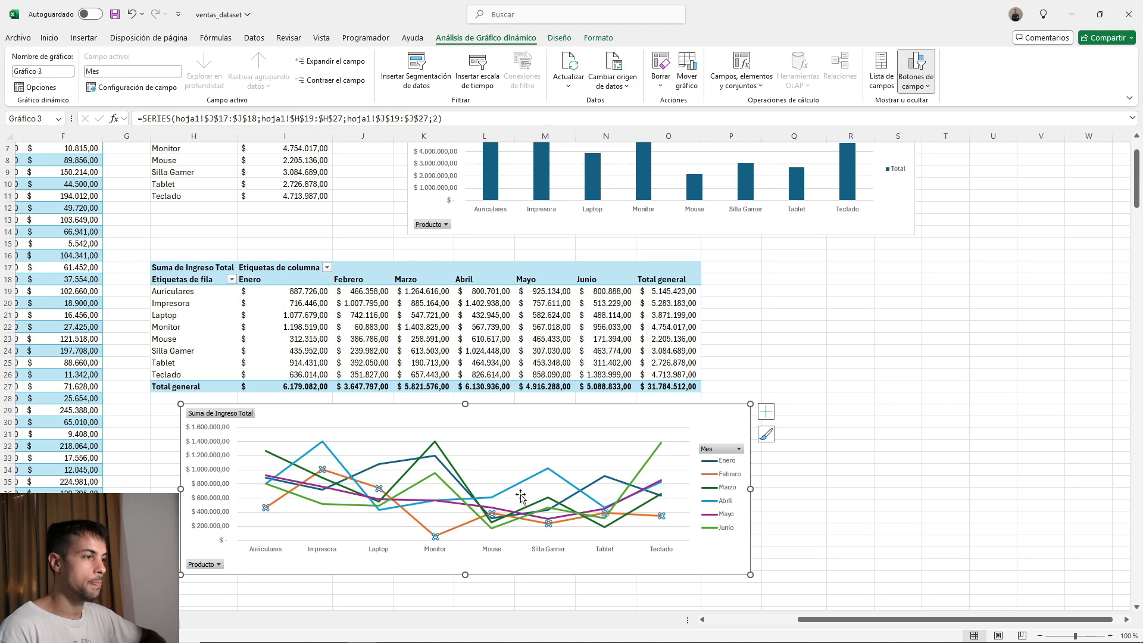
Show the field list again for the monthly pivot table.
left_click(297, 315)
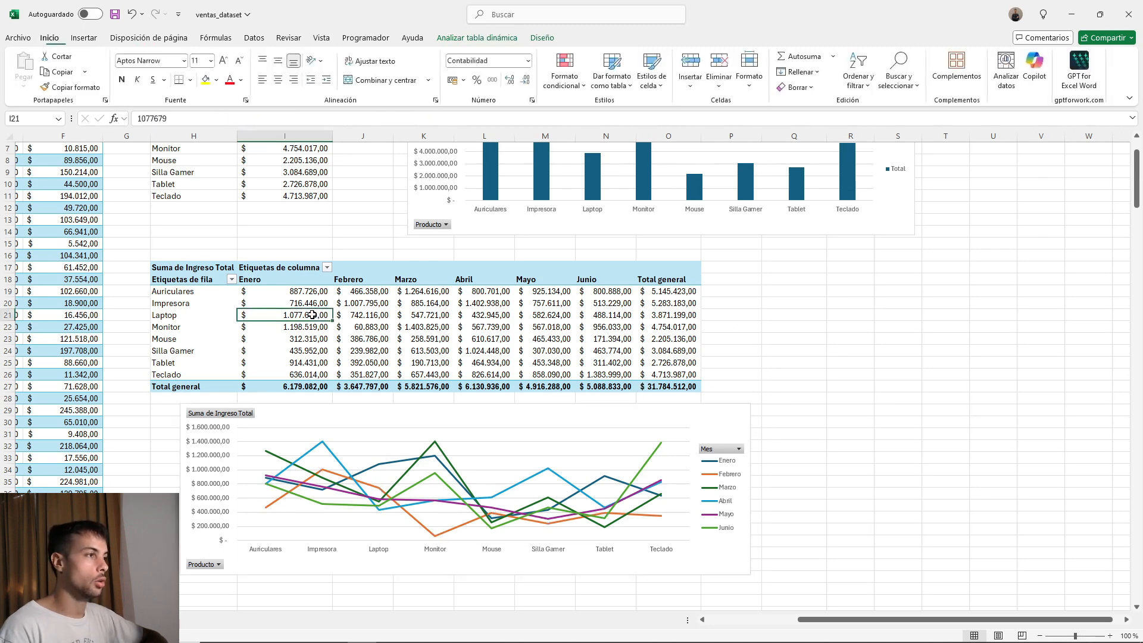
left_click(477, 37)
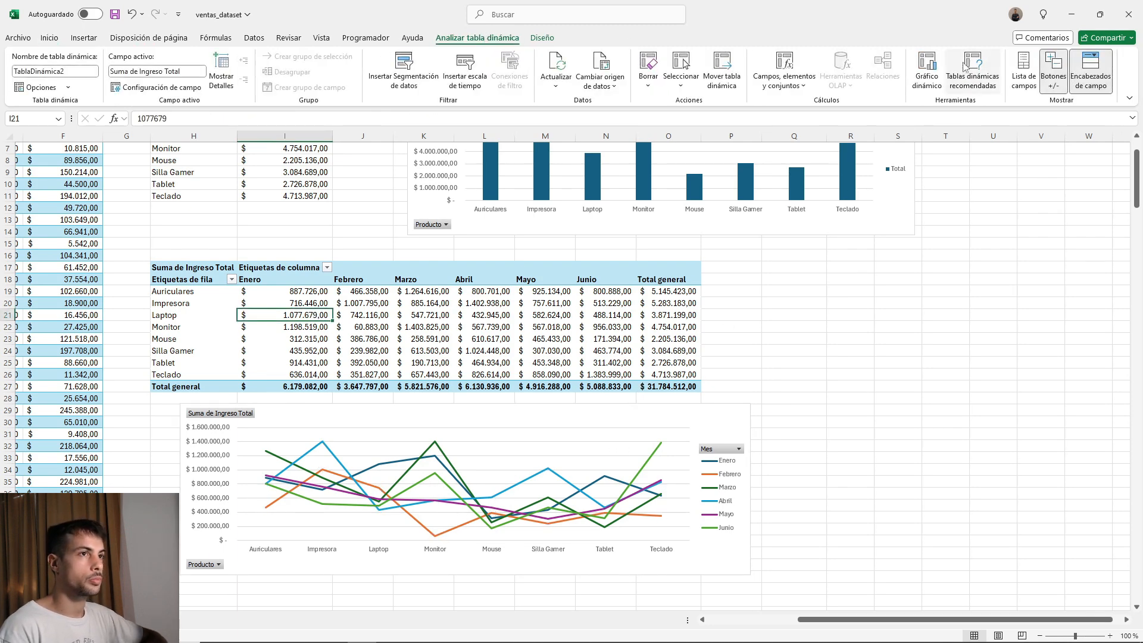
left_click(1030, 70)
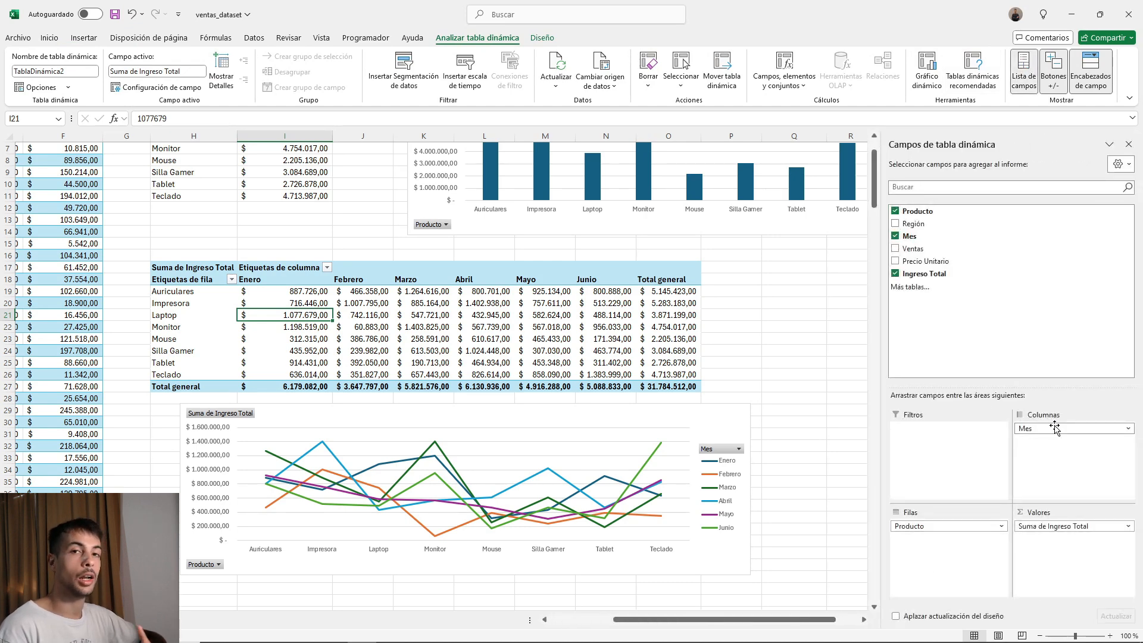
Swap the monthly pivot table's fields so Mes forms the rows and Producto the columns, and move the line chart up directly beneath it.
mouse_move(947, 524)
left_mouse_down()
mouse_move(1041, 453)
mouse_move(952, 435)
mouse_move(947, 526)
left_mouse_up()
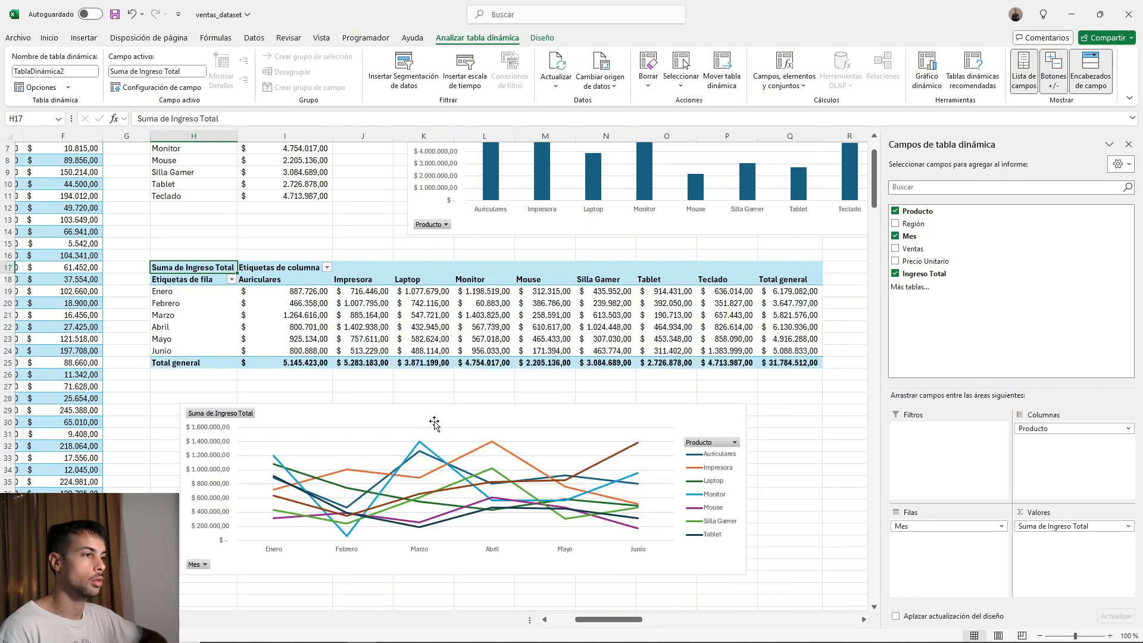
left_click_drag(435, 423, 408, 399)
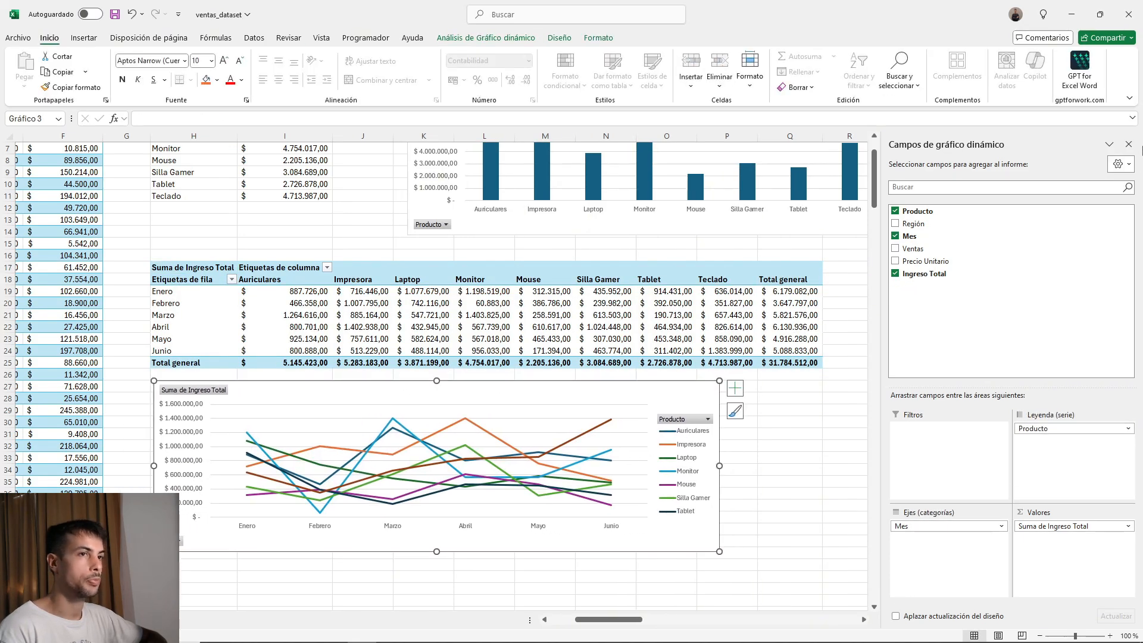
left_click(1129, 144)
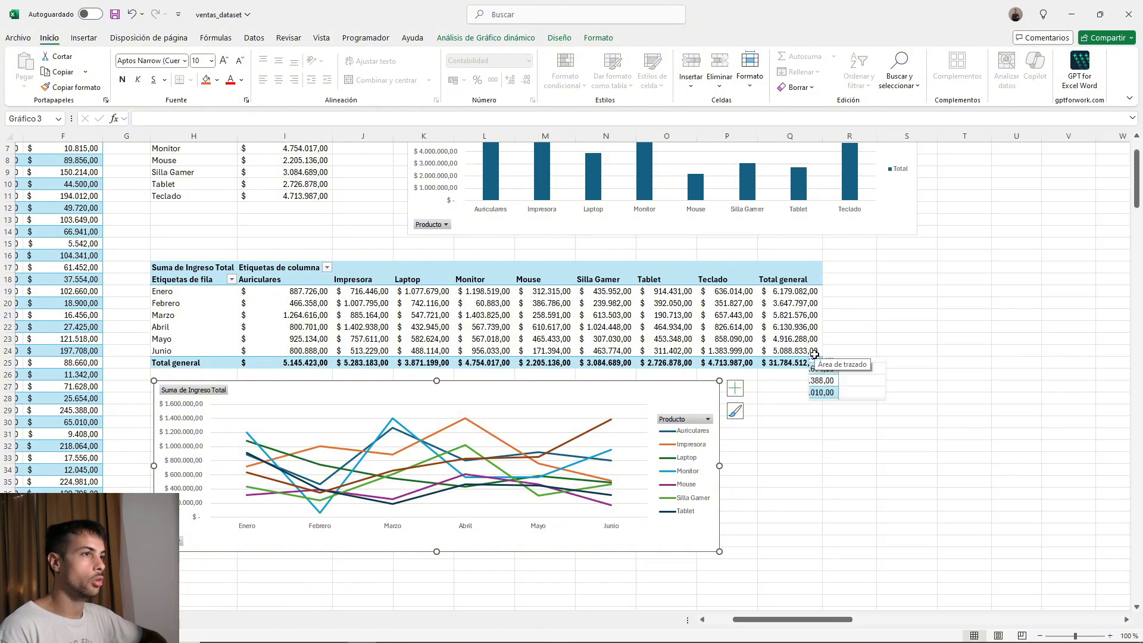
Stack the line chart and the column chart below the monthly pivot table, line chart above, both starting at column H.
scroll(865, 395, "down", 1)
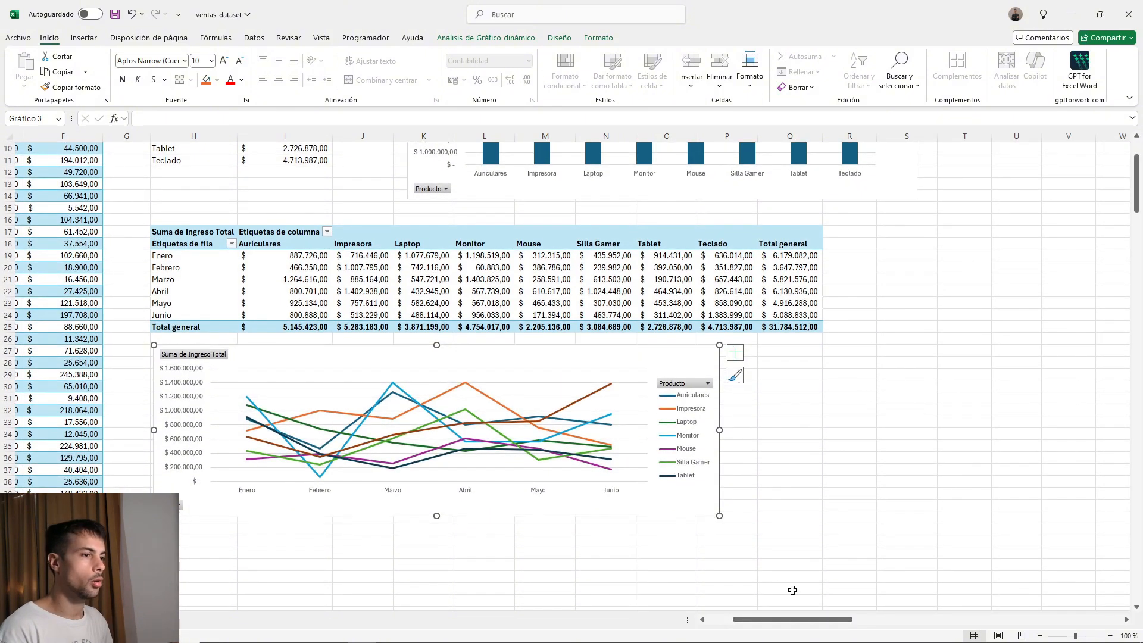
left_click_drag(808, 190, 656, 498)
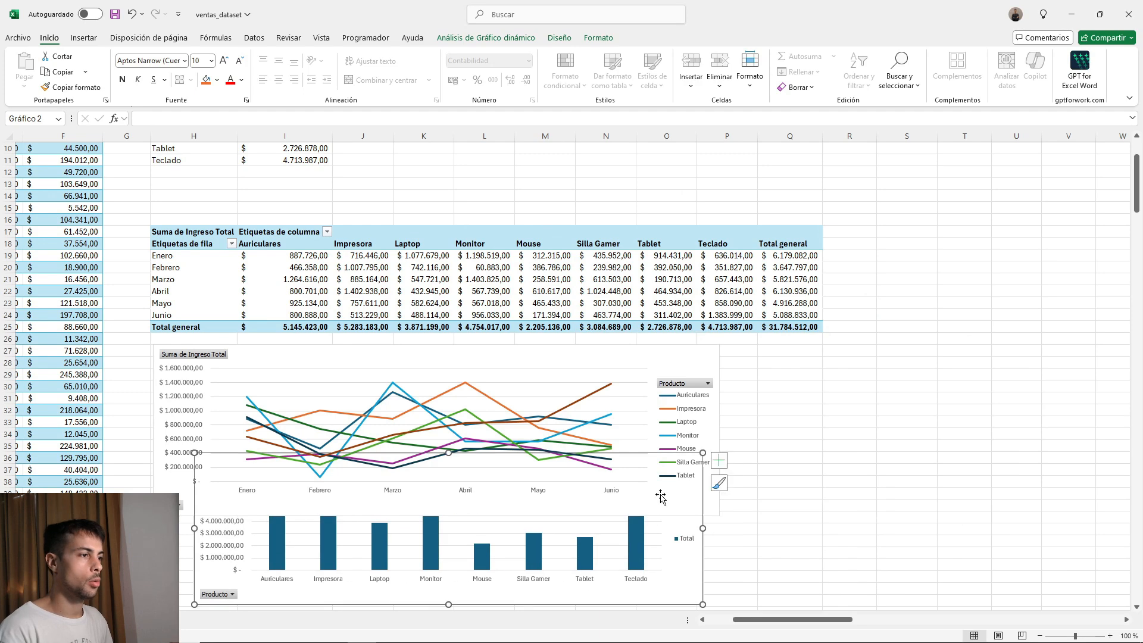
scroll(642, 473, "down", 4)
left_click_drag(540, 352, 548, 339)
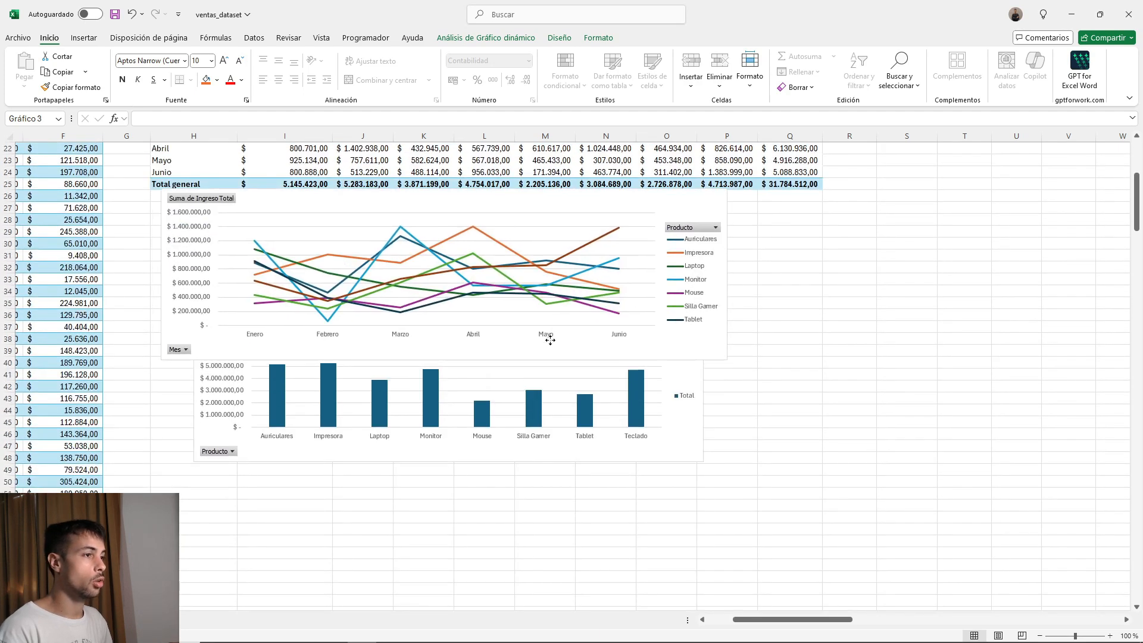
left_click(527, 393)
left_click(515, 383)
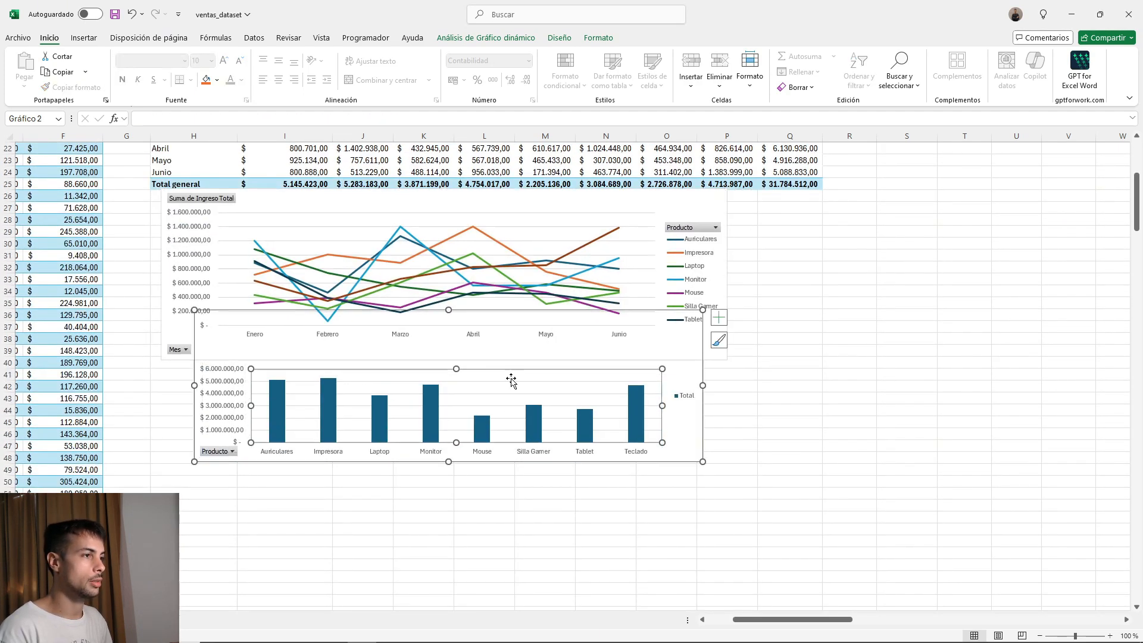
left_click_drag(686, 448, 644, 565)
left_click_drag(489, 200, 479, 253)
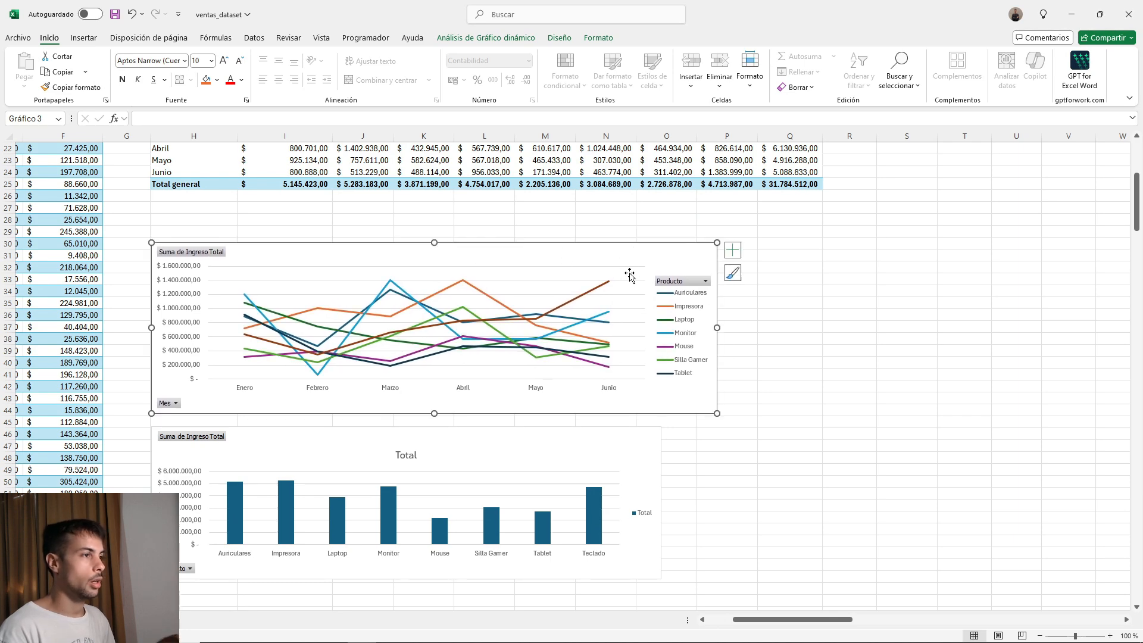
Insert a Región slicer (segmentación de datos) for the Producto pivot table.
scroll(526, 160, "up", 7)
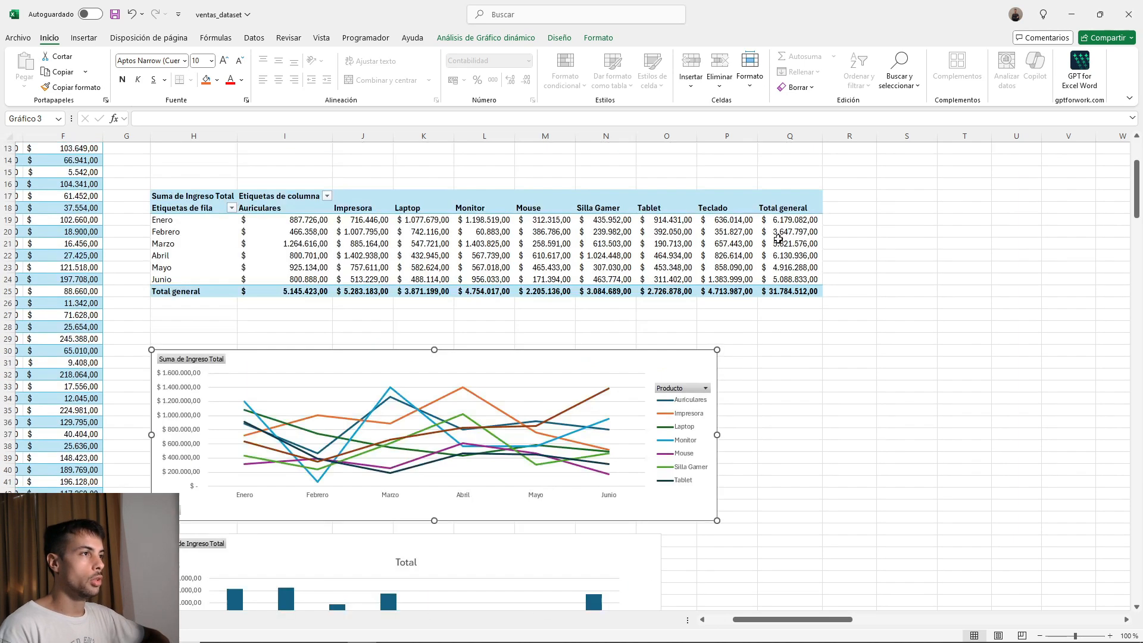
left_click(274, 231)
scroll(684, 303, "down", 7)
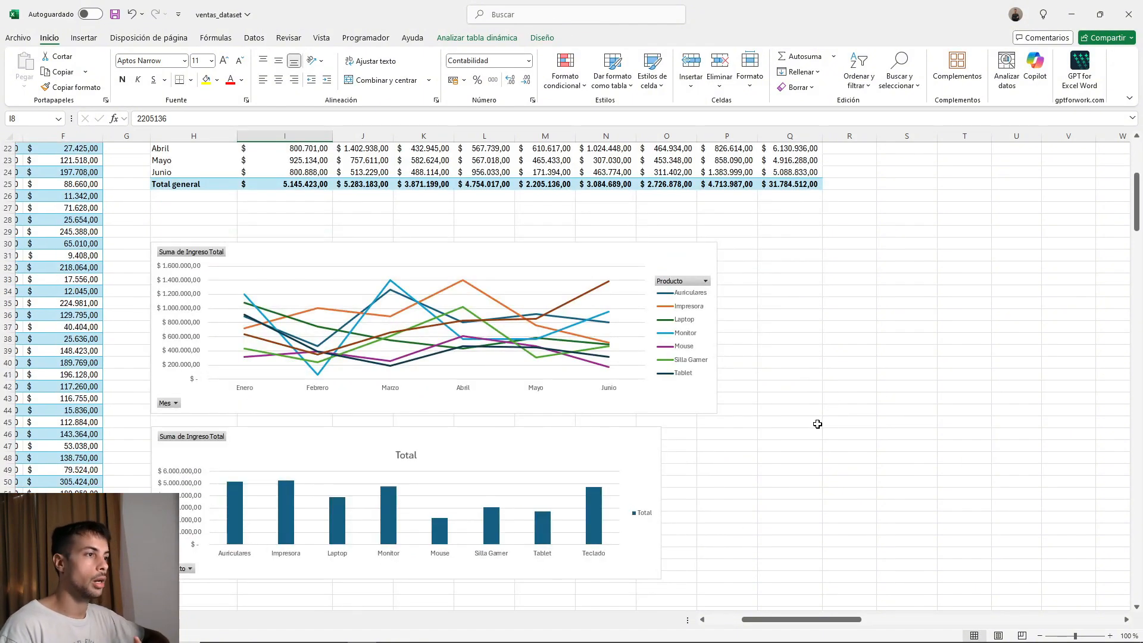
scroll(798, 417, "up", 7)
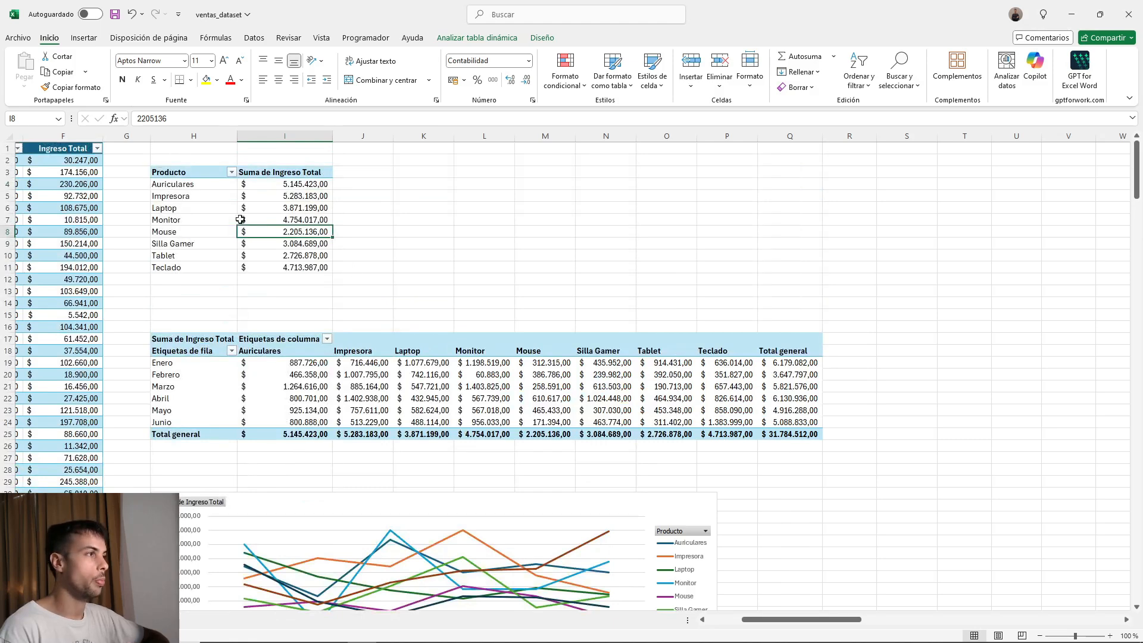
left_click(280, 211)
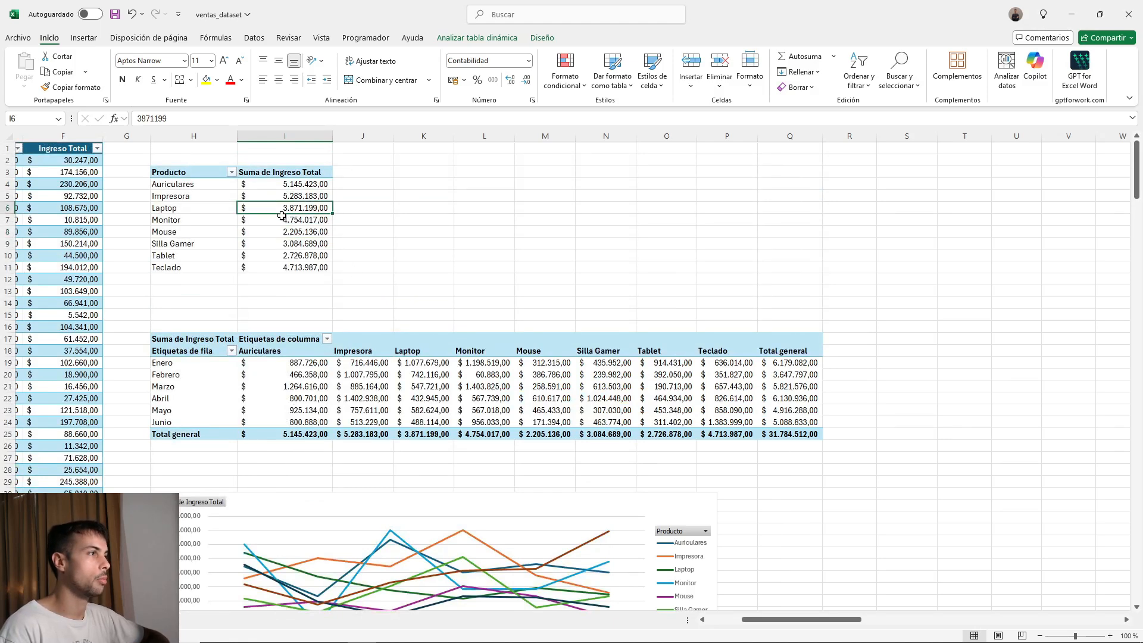
left_click(84, 38)
left_click(470, 38)
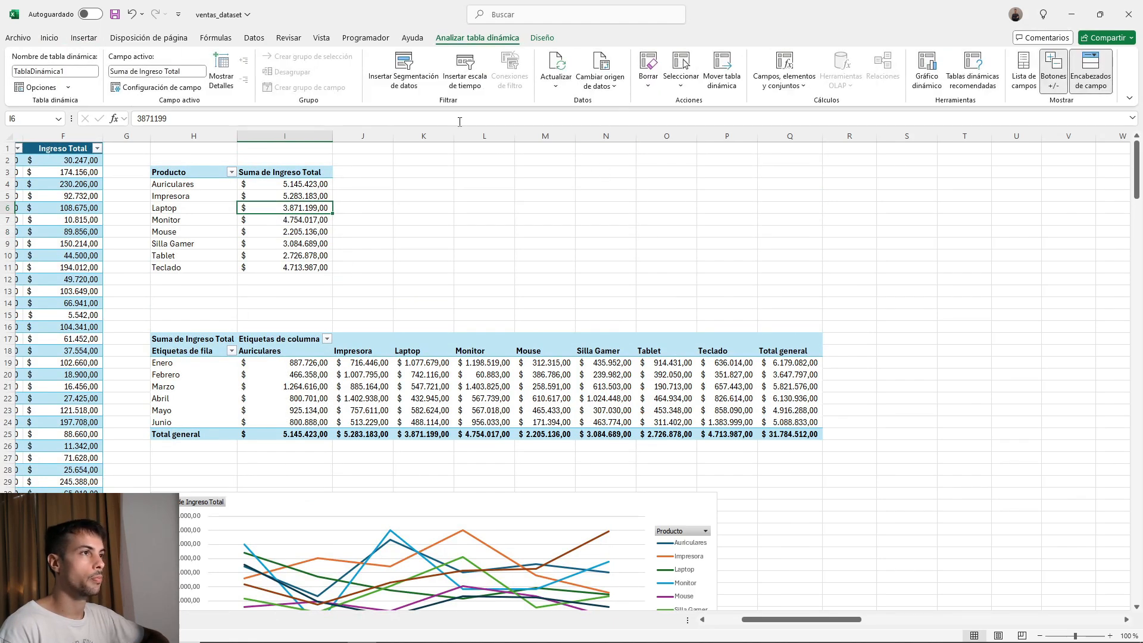
left_click(405, 76)
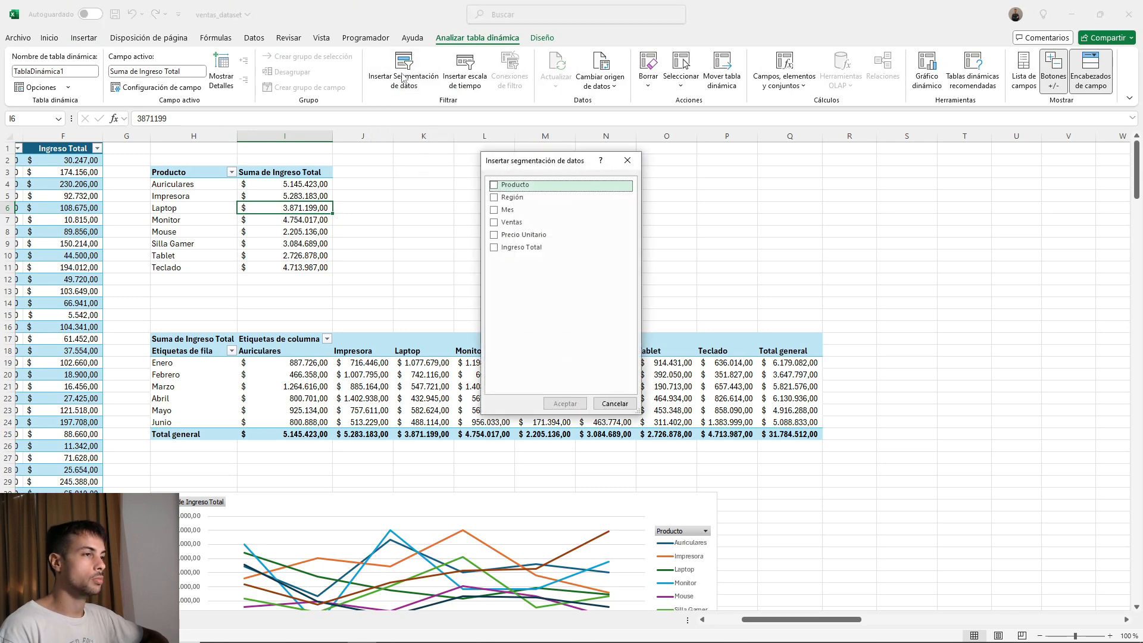
left_click(494, 201)
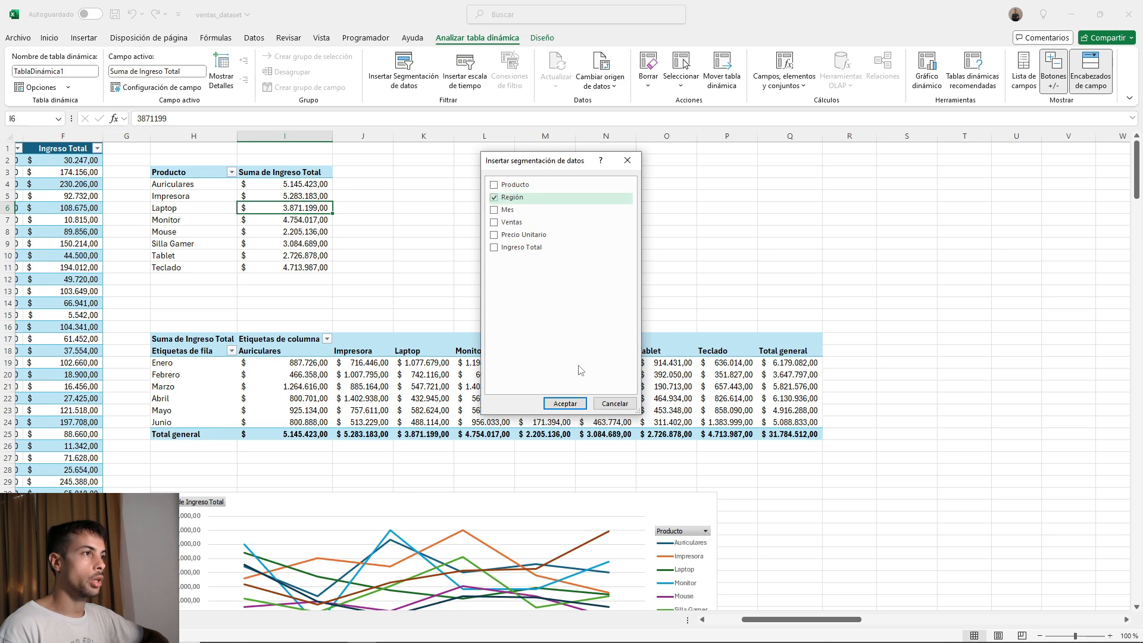
left_click(565, 404)
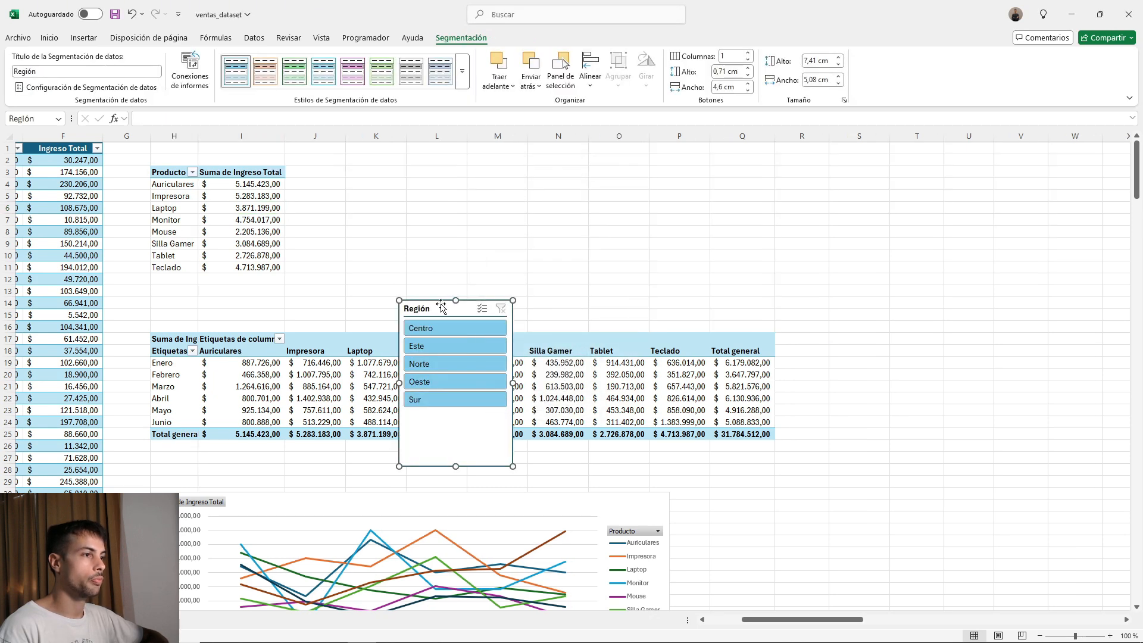
Place the Región slicer to the right of the line chart and shorten it to 5,5 cm high.
left_click_drag(440, 308, 768, 432)
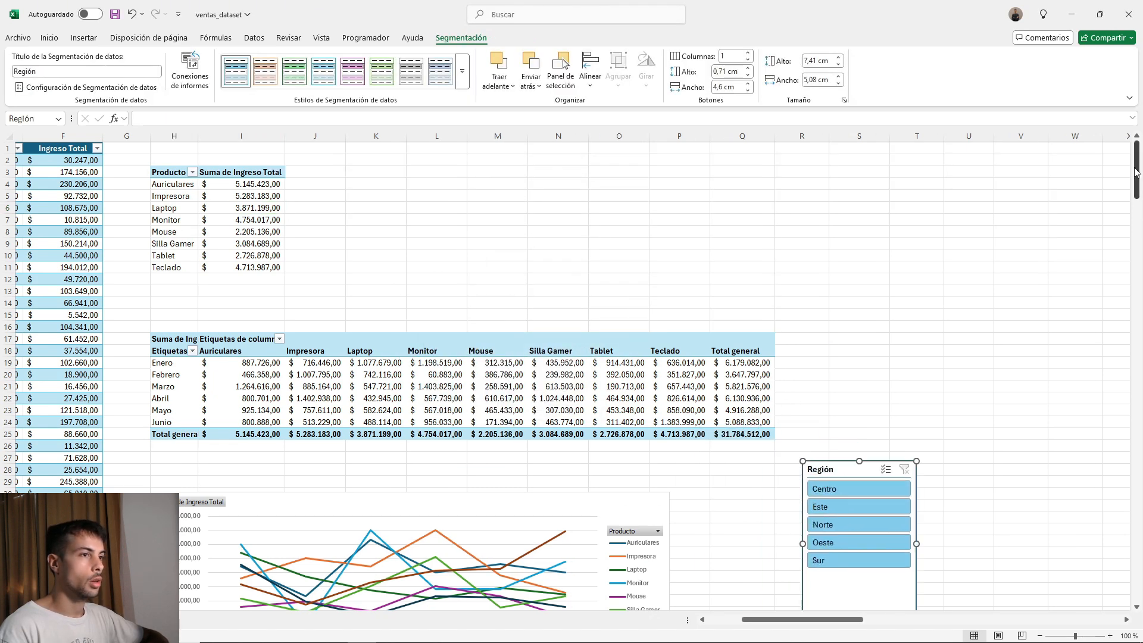
left_click_drag(1136, 169, 1136, 214)
left_click_drag(848, 238, 751, 292)
left_click_drag(744, 180, 751, 177)
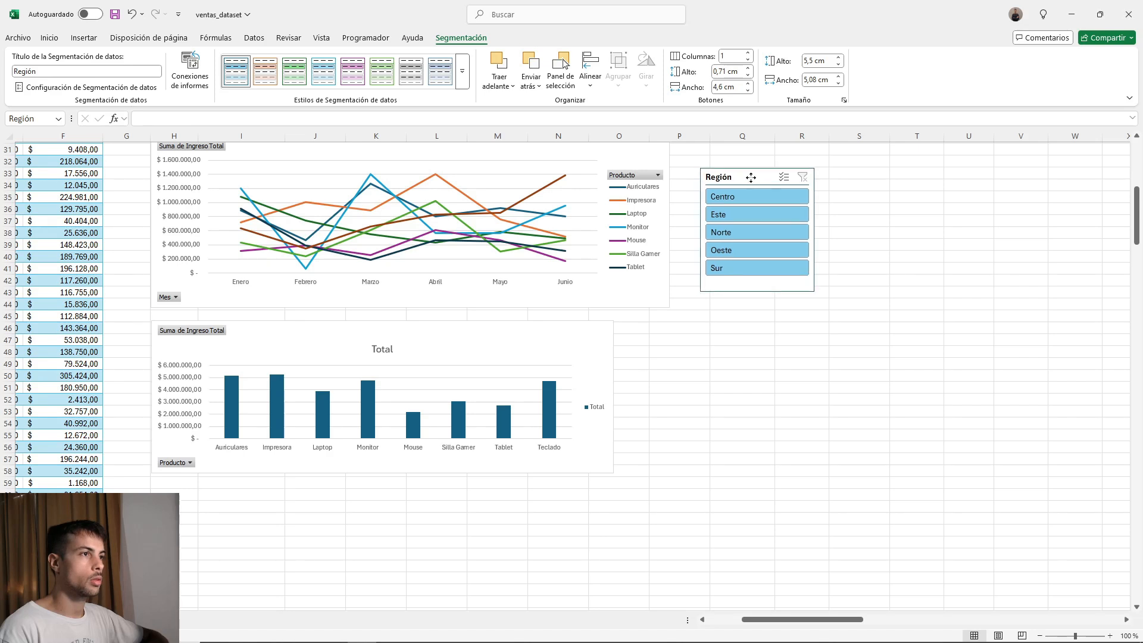
left_click_drag(1138, 215, 1138, 209)
Filter the column chart by Oeste, Sur and Este one at a time with the Región slicer, and clear the filter.
left_click(773, 299)
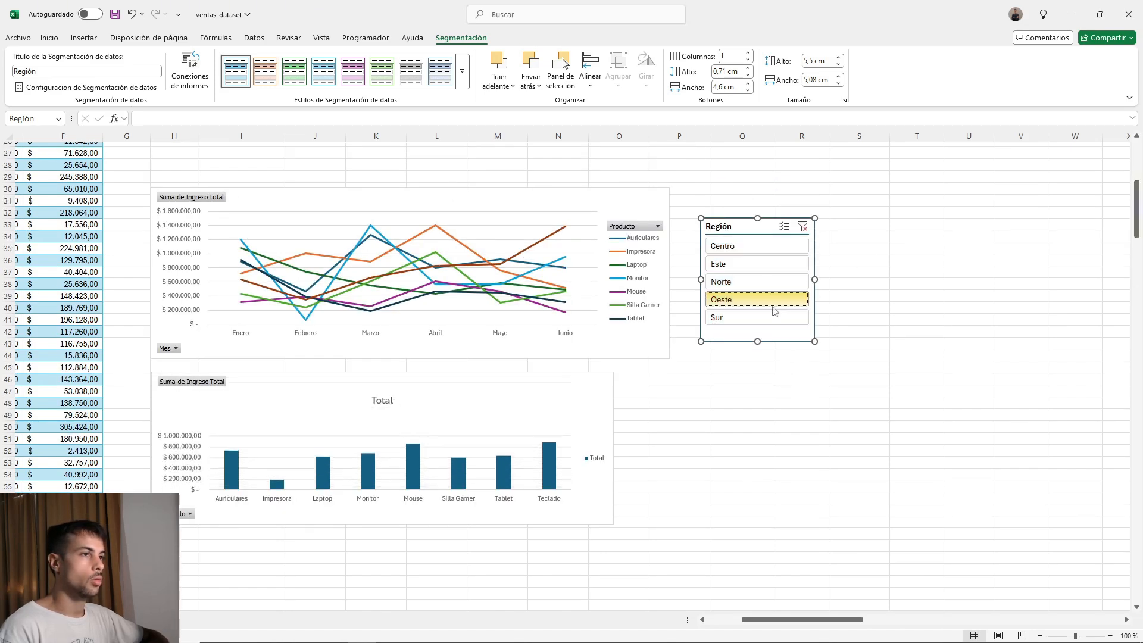
left_click(740, 319)
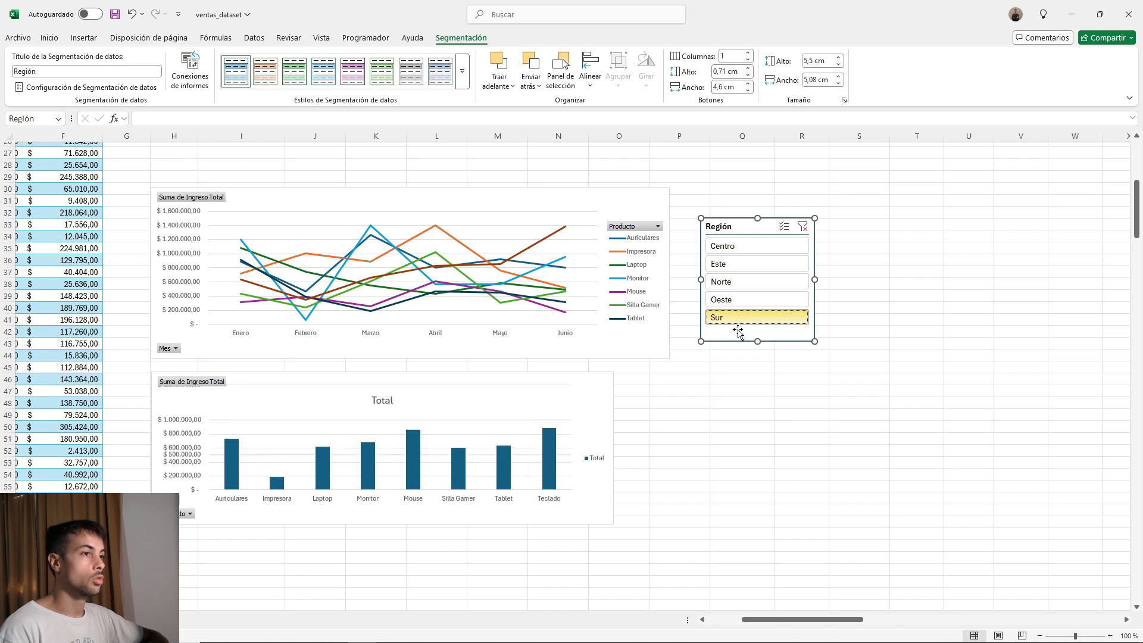
left_click(730, 265)
left_click(365, 393)
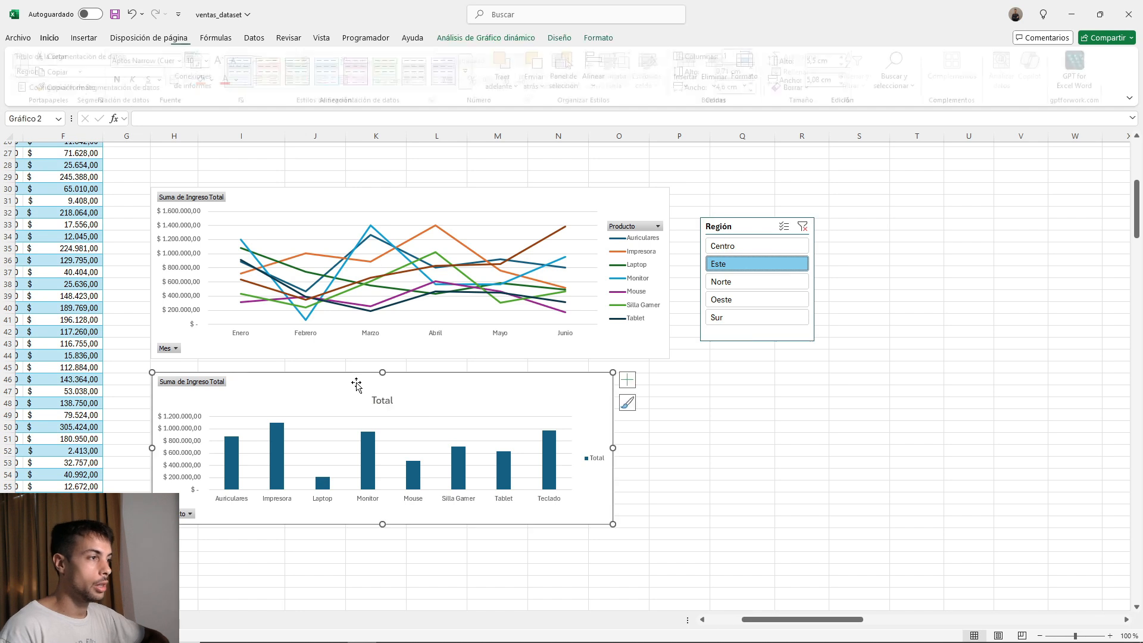
left_click(749, 222)
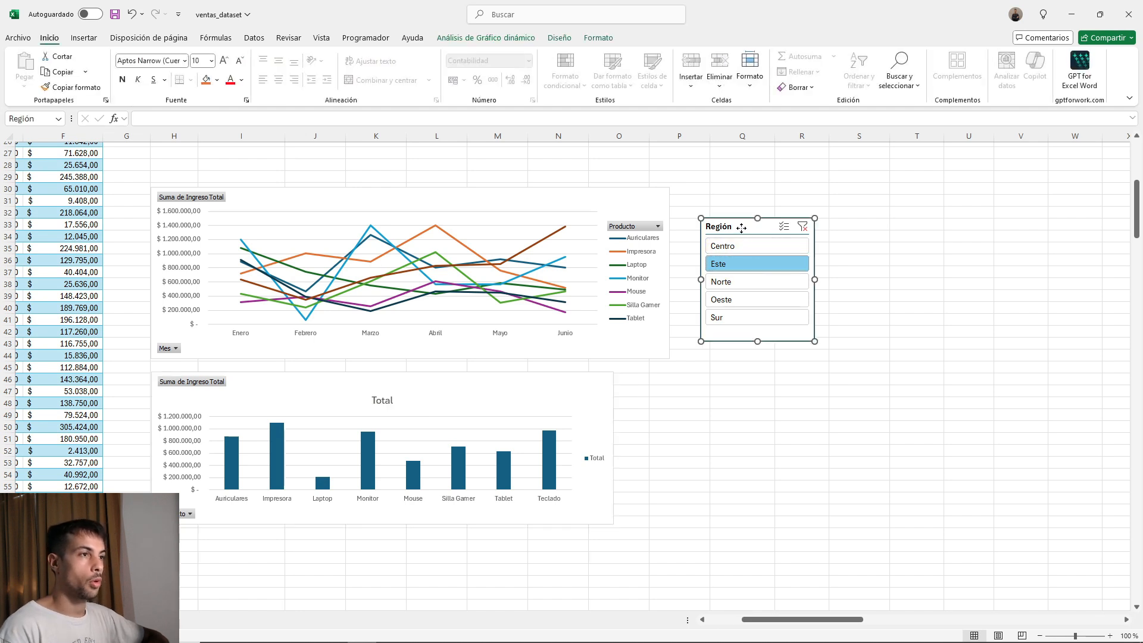
left_click(802, 227)
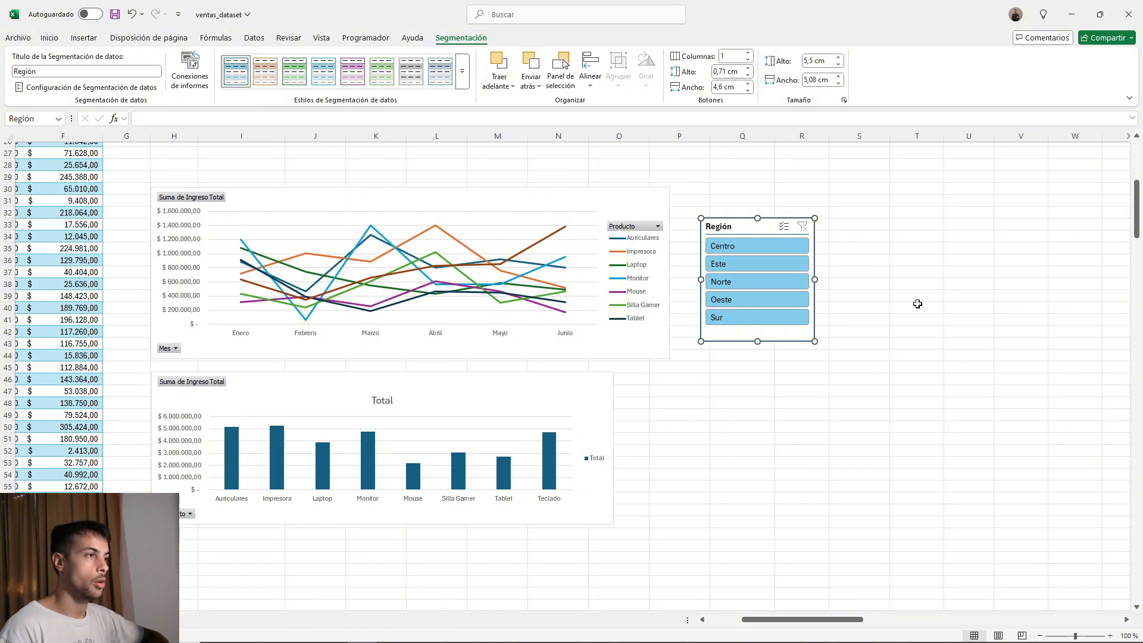
Shift the Región slicer slightly closer to the line chart and connect it to TablaDinámica2 in addition to TablaDinámica1.
left_click_drag(734, 231, 733, 227)
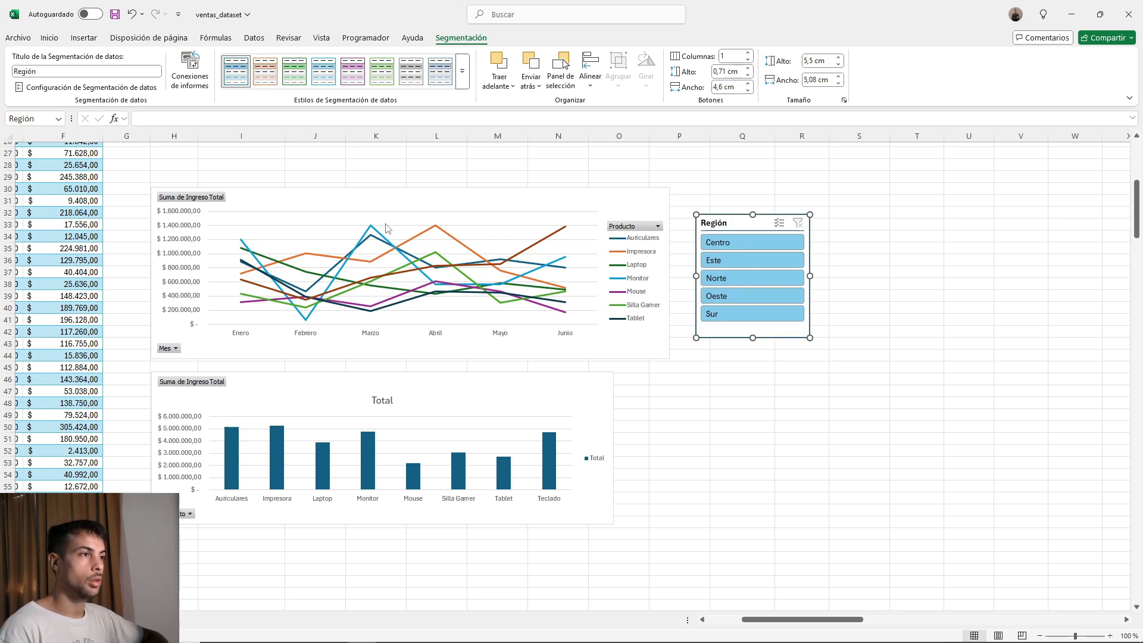
left_click(384, 205)
left_click(741, 225)
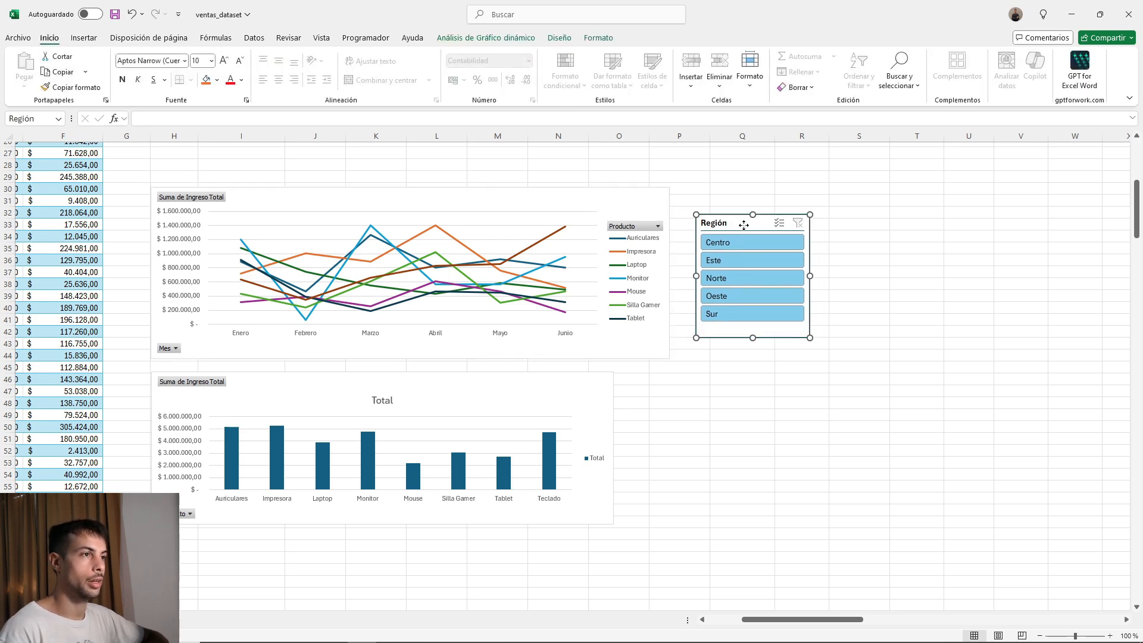
left_click_drag(744, 227, 741, 224)
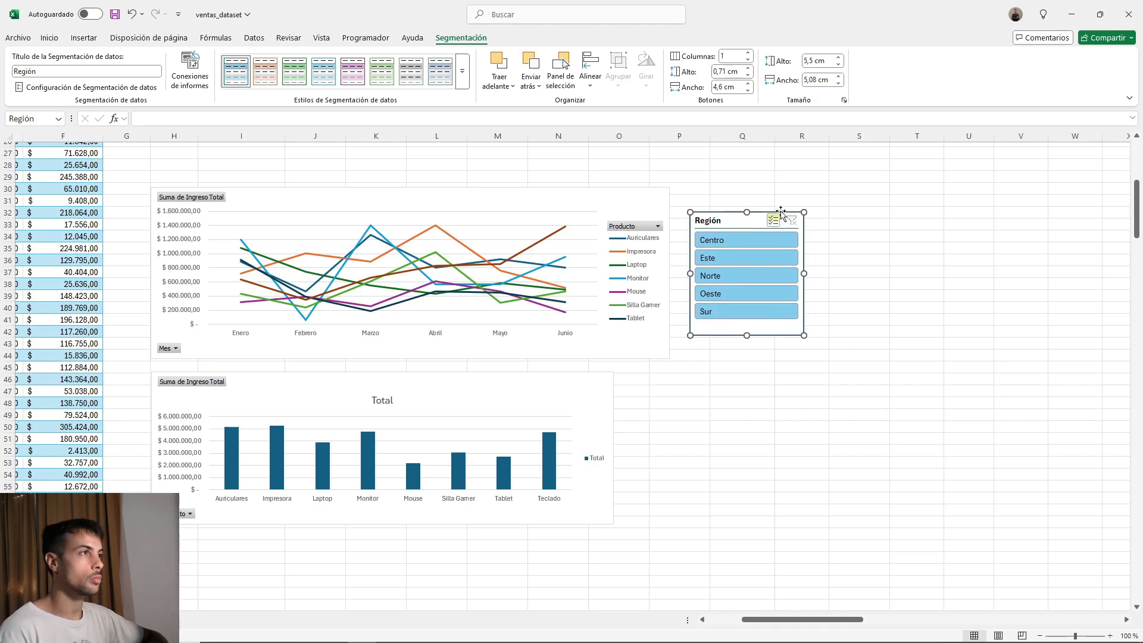
left_click(192, 70)
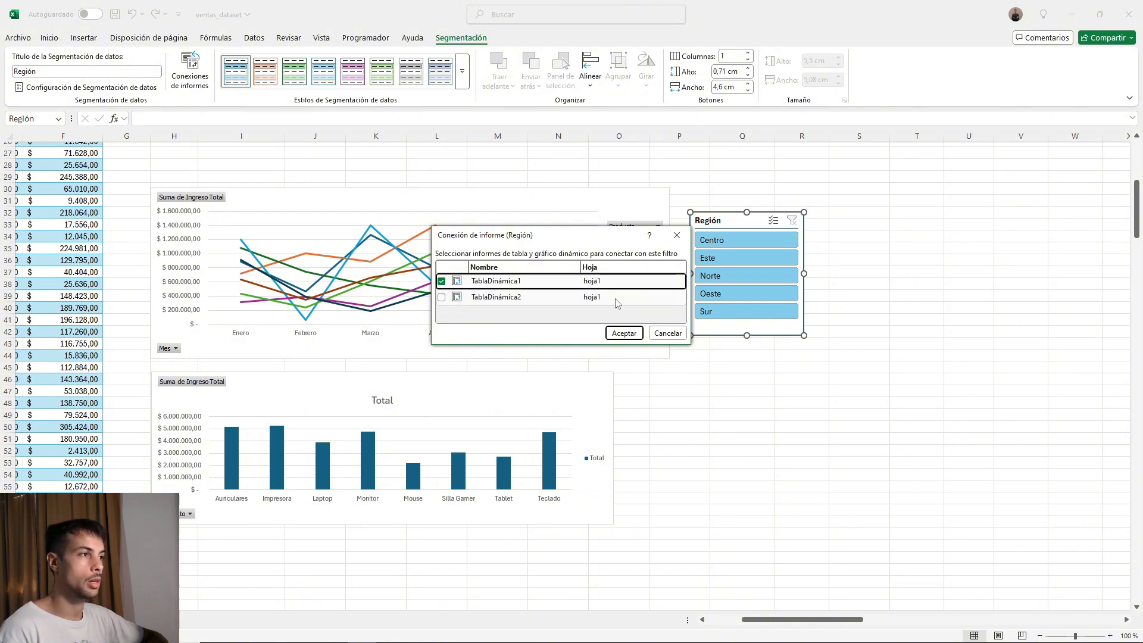
left_click(442, 297)
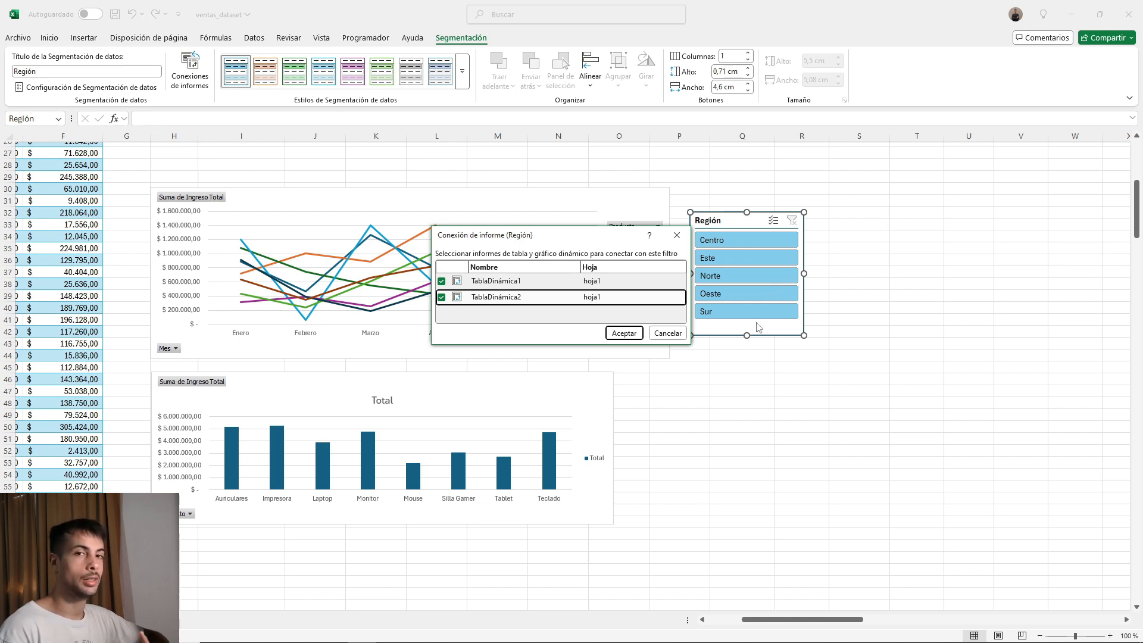
left_click(624, 333)
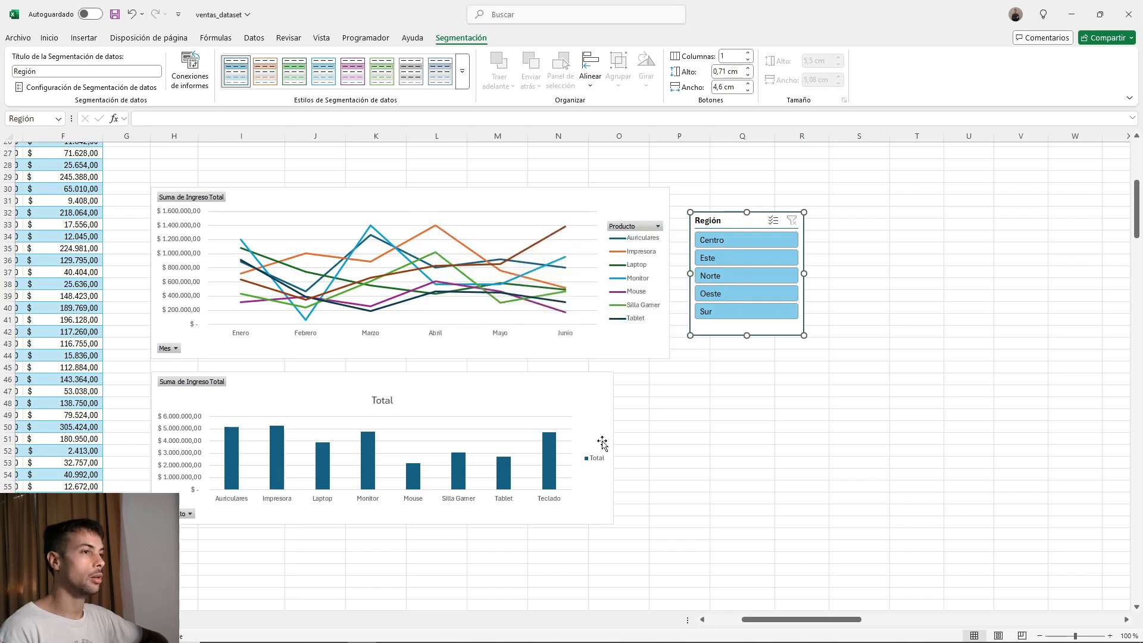
Filter both charts with the Región slicer by Centro, Este and Norte, one region at a time.
left_click(738, 240)
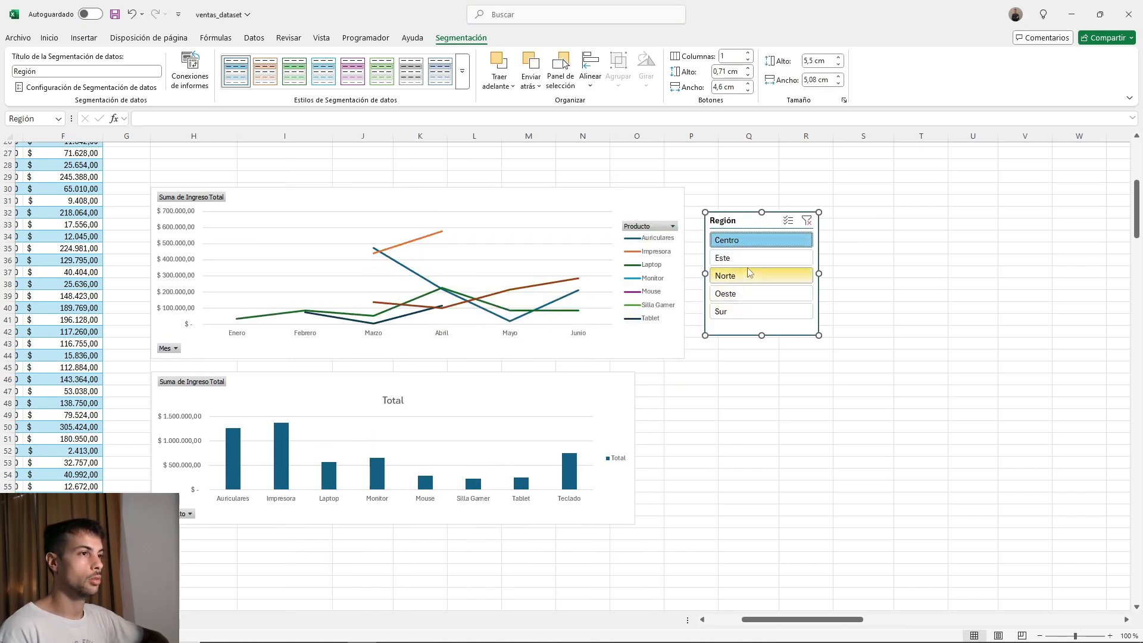
left_click(768, 258)
left_click(762, 276)
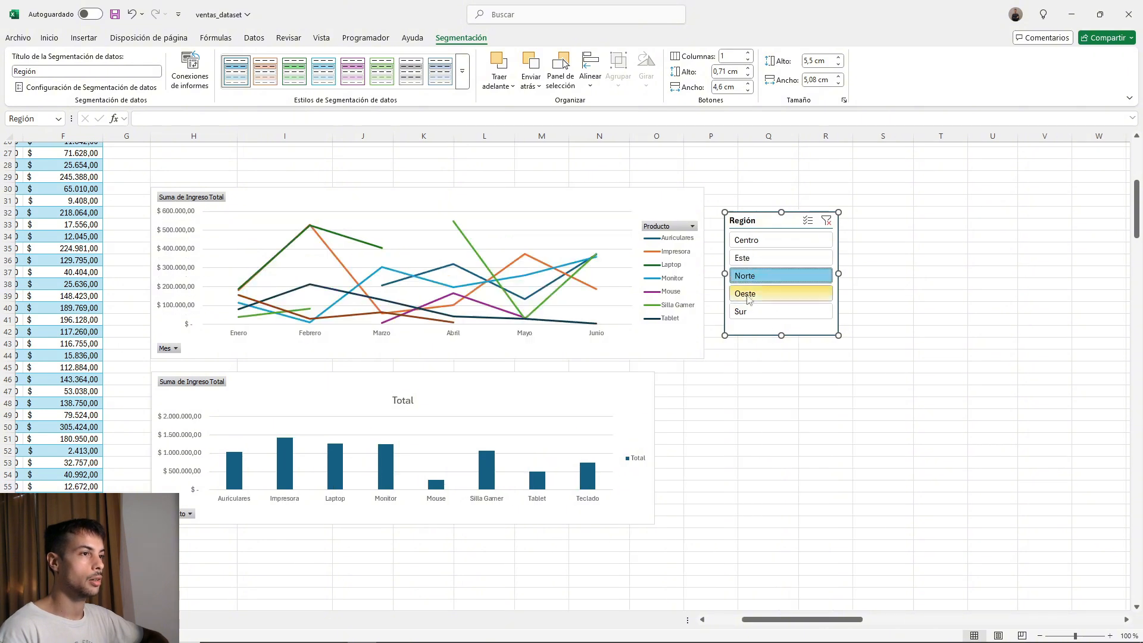
Add Este, Centro and Oeste to the Norte selection in the Región slicer.
left_click(768, 261, "ctrl")
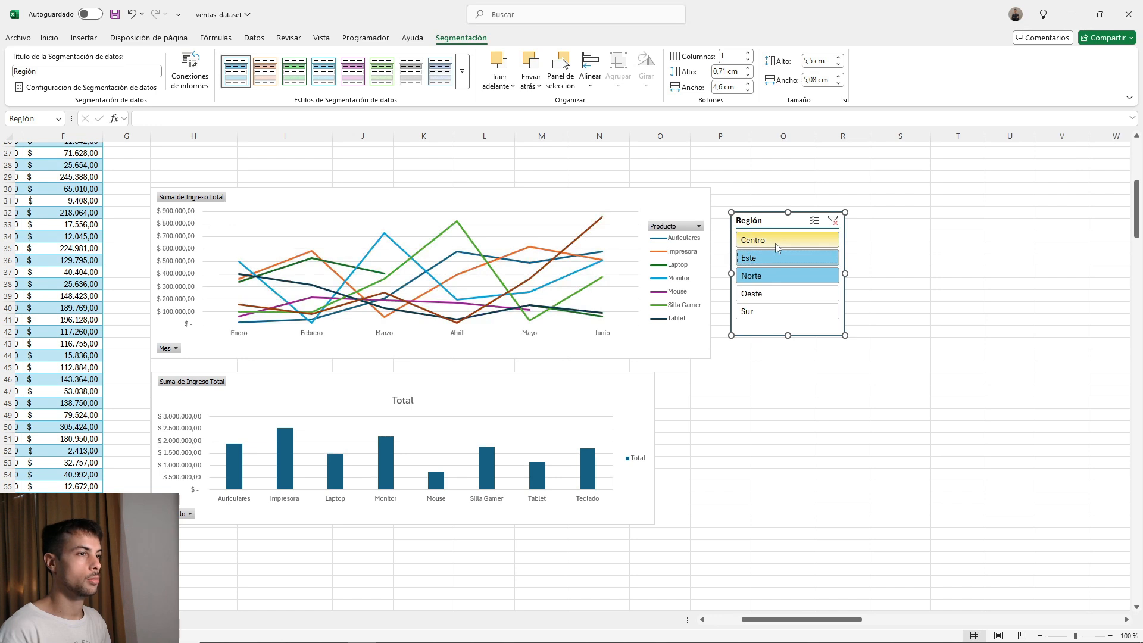
left_click(775, 243, "ctrl")
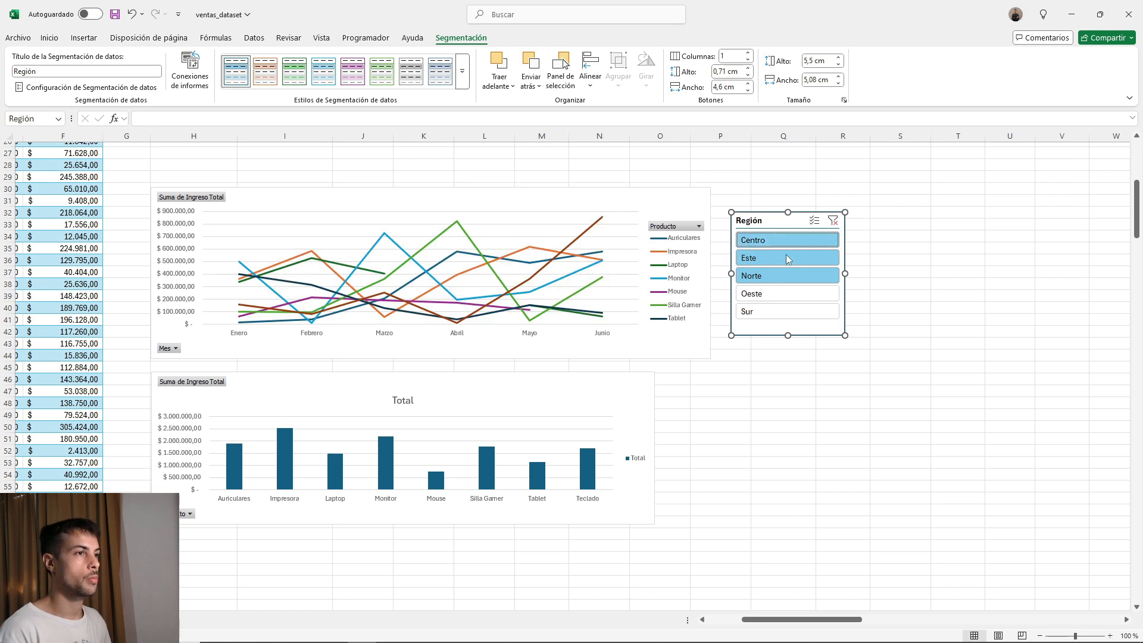
left_click(797, 298, "ctrl")
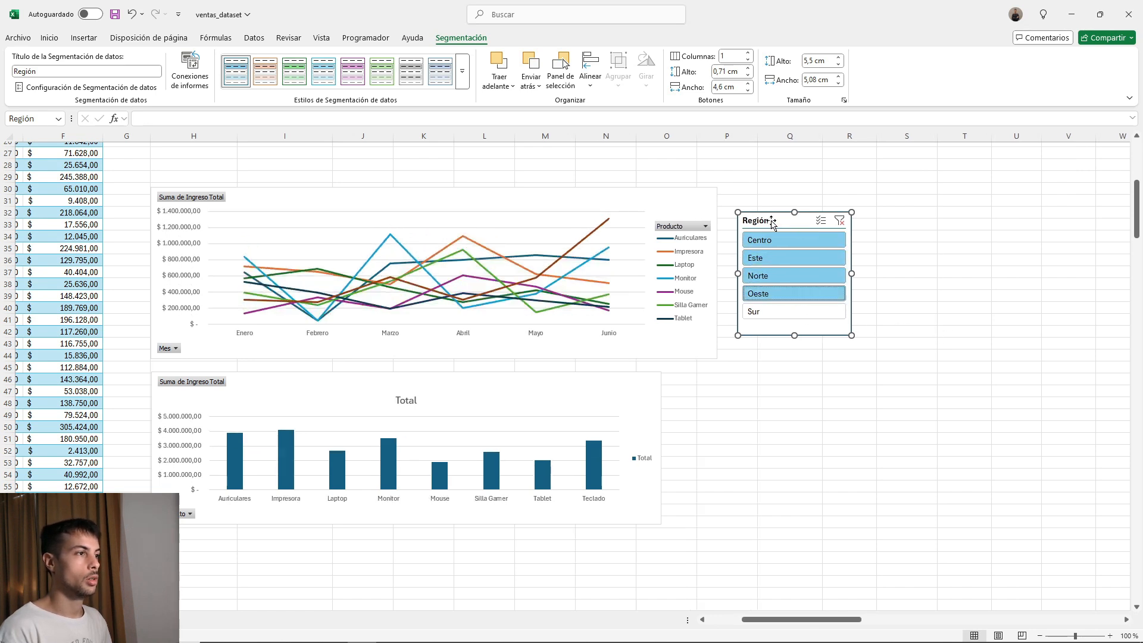